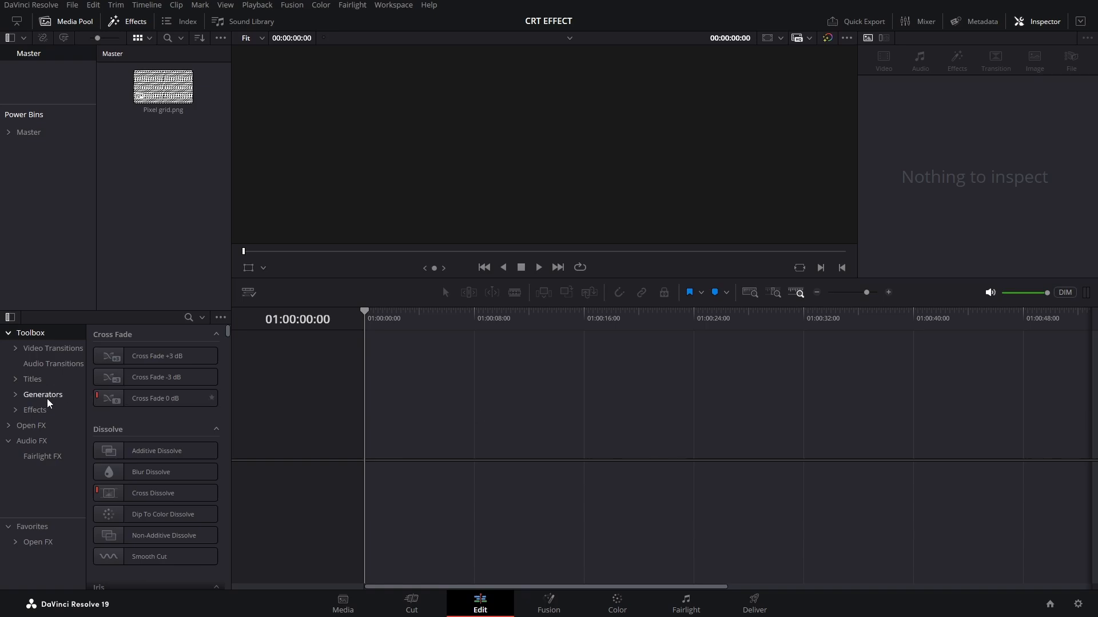
Step: Add a Fusion Composition effect at the start of the timeline and open it on the Fusion page
click(14, 411)
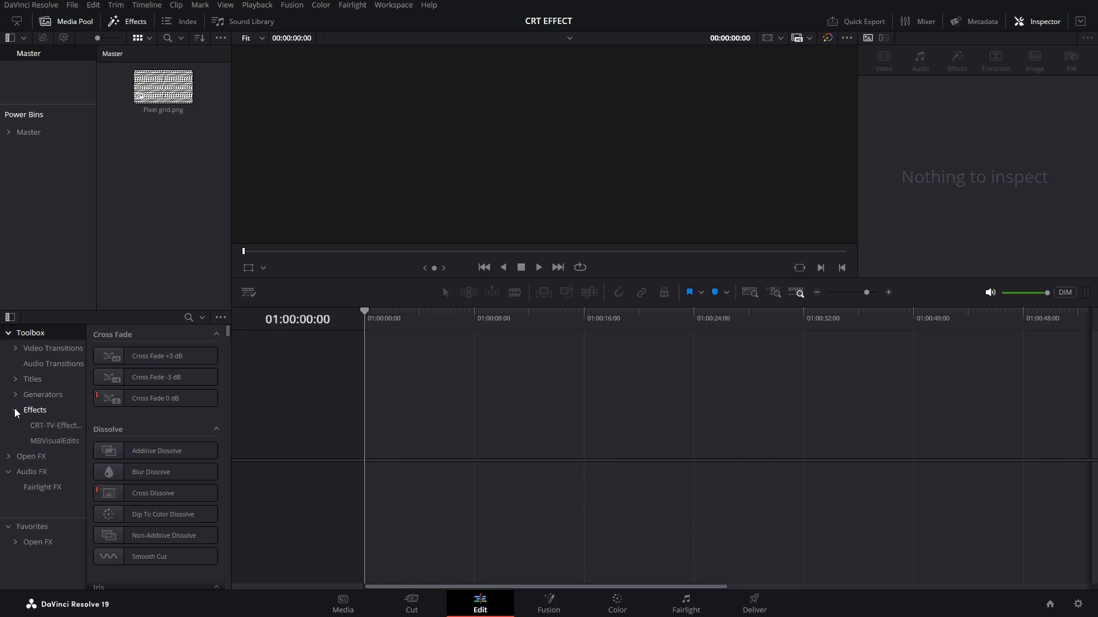
click(51, 440)
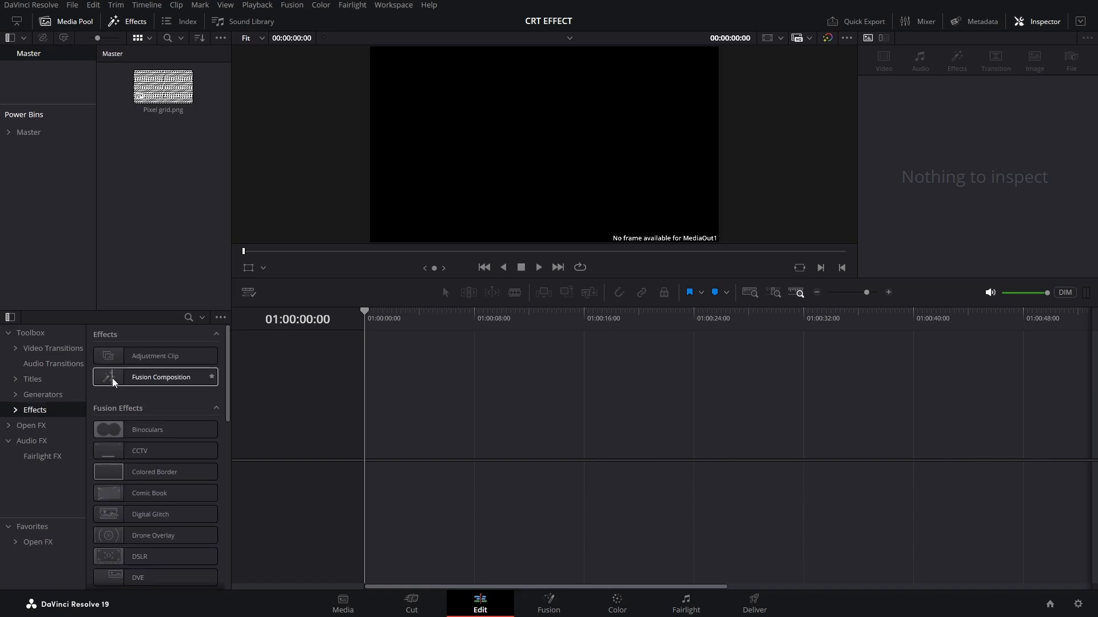
drag(114, 377, 366, 439)
click(560, 604)
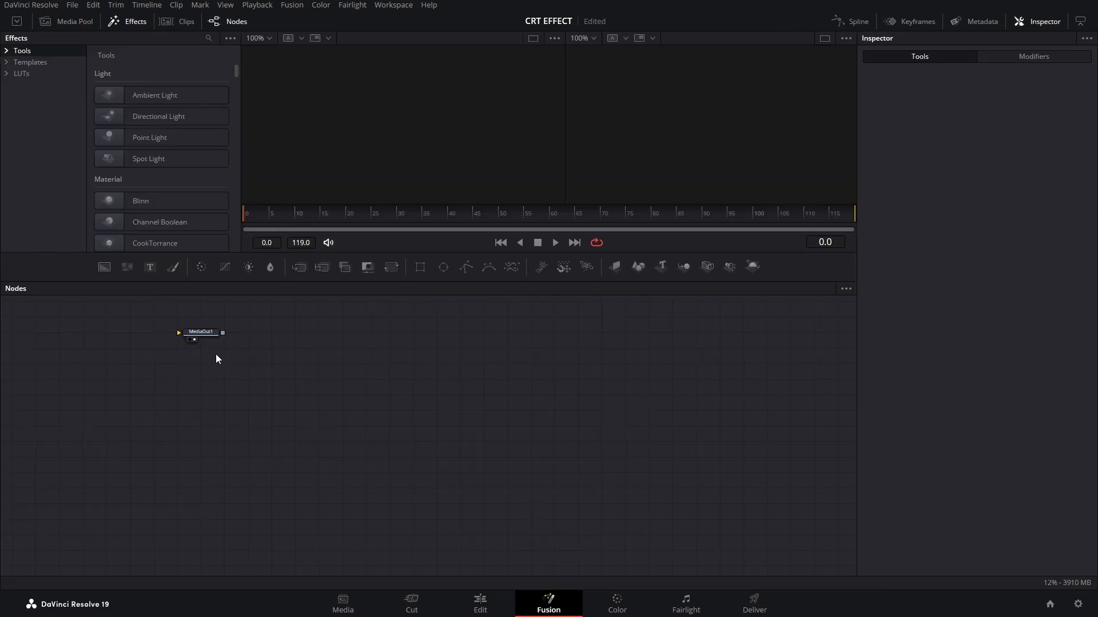
Step: Move the MediaOut1 node out of the way and add a Background node well ahead of it
drag(201, 332, 653, 474)
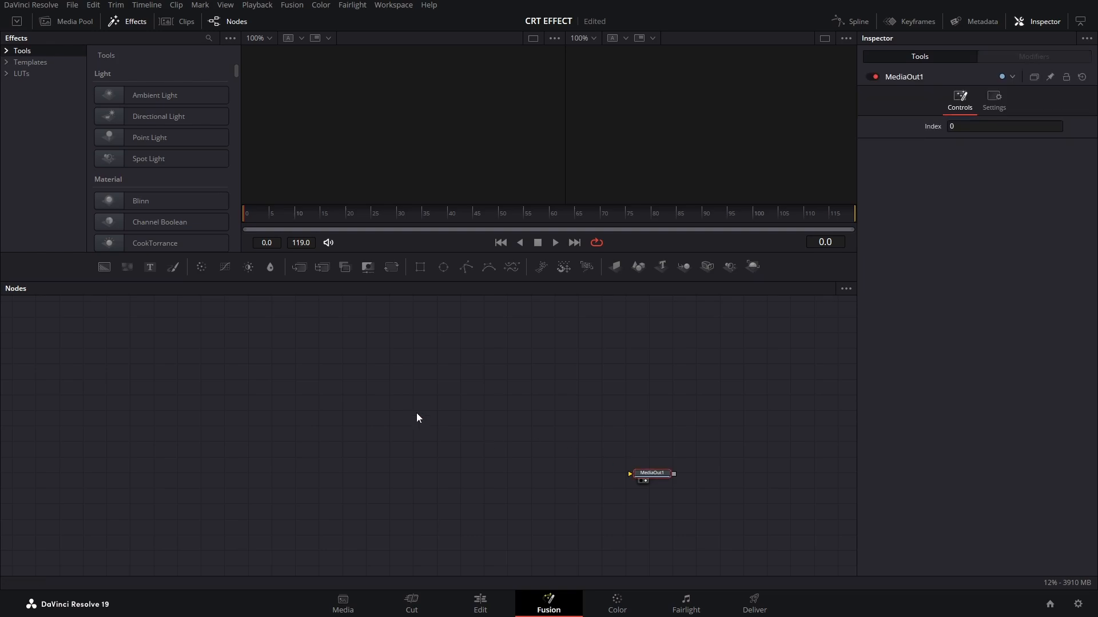
click(396, 423)
drag(141, 437, 142, 438)
Step: Hide the effects library, switch to a single viewer, and make the Background1 node fully transparent
click(135, 21)
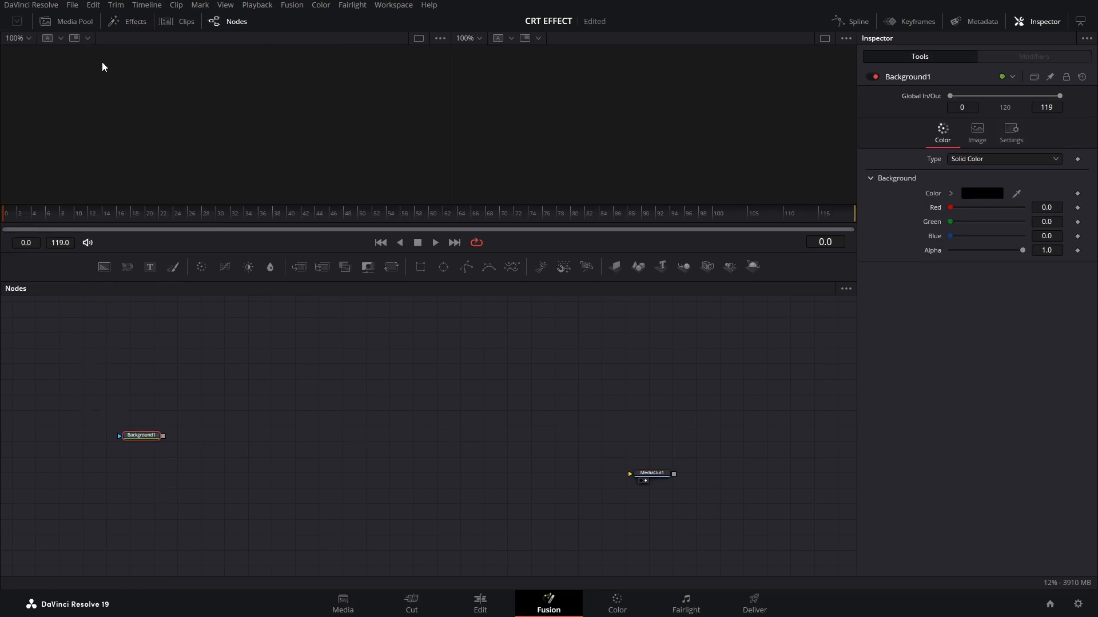
click(824, 38)
drag(140, 441, 179, 476)
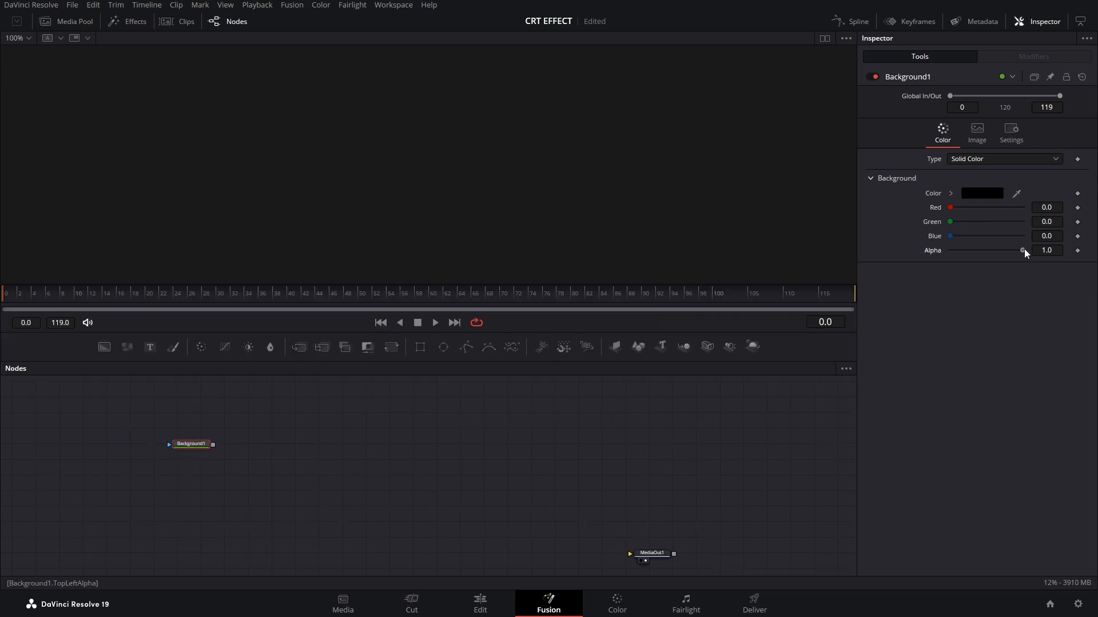
drag(1023, 250, 866, 255)
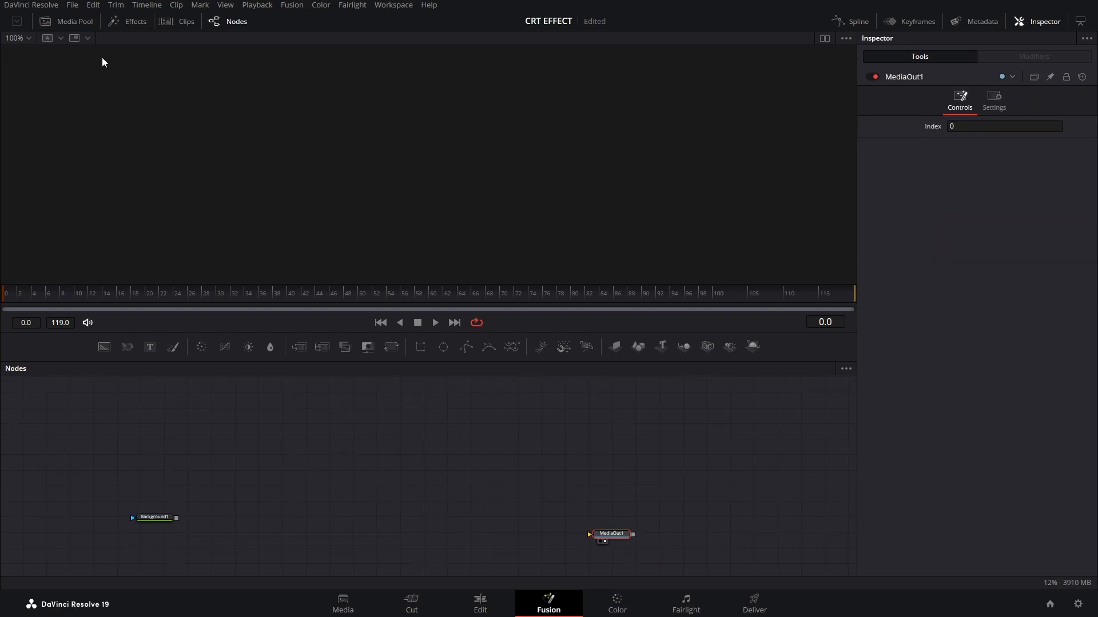
Step: Merge Pixel grid.png from the media pool over the Background1 node and show the merge in the viewer
click(70, 19)
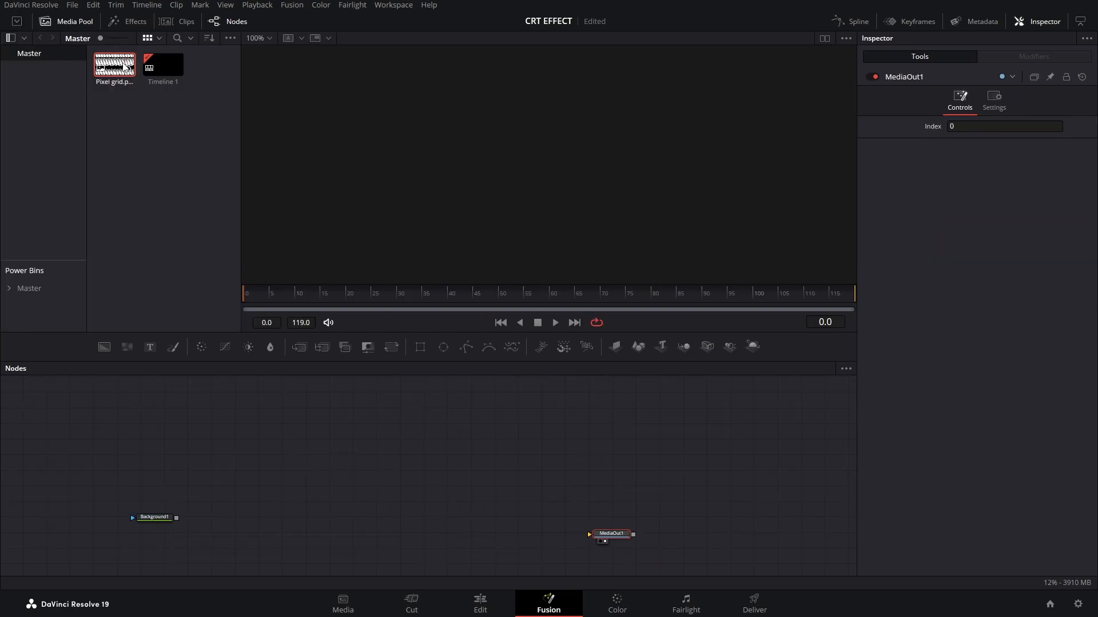
drag(113, 66, 177, 522)
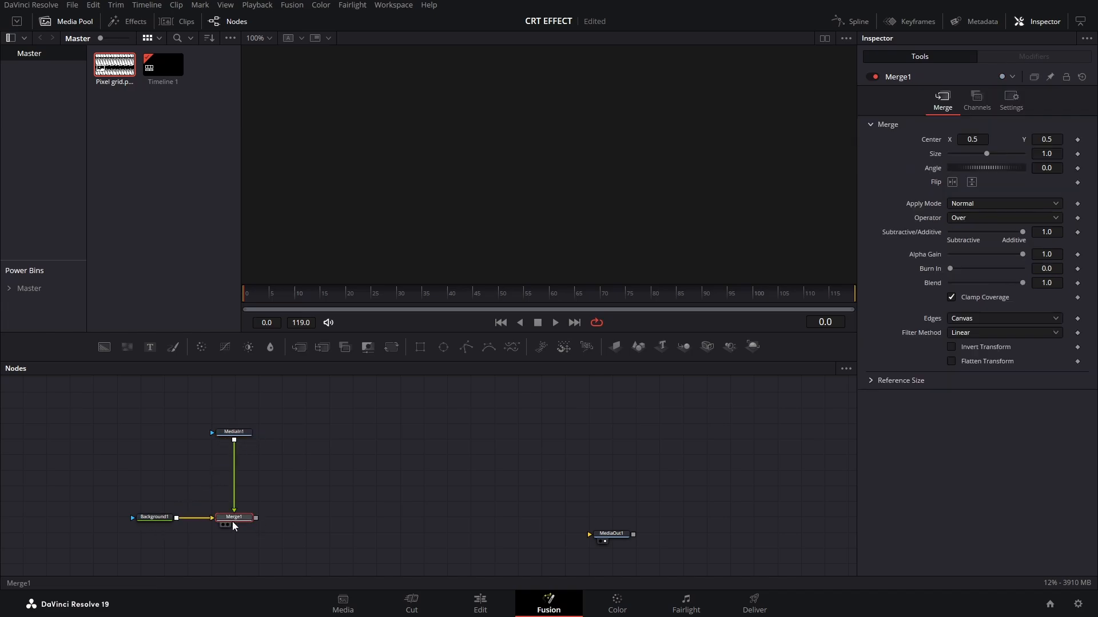
key(1)
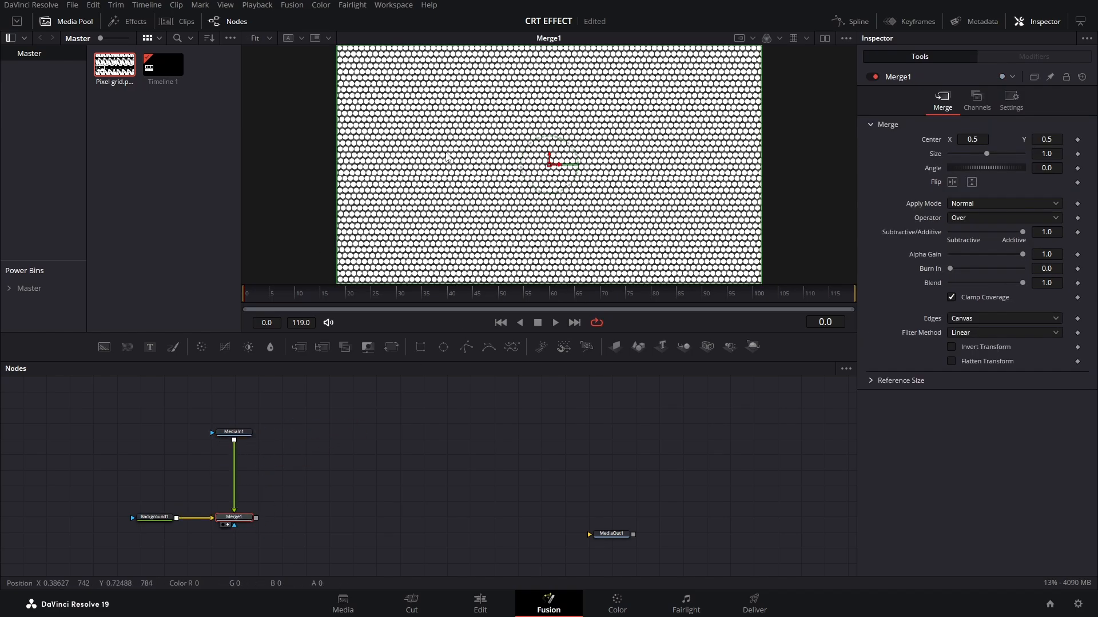
Step: Rename the MediaIn1 node as PixelGrid
click(234, 432)
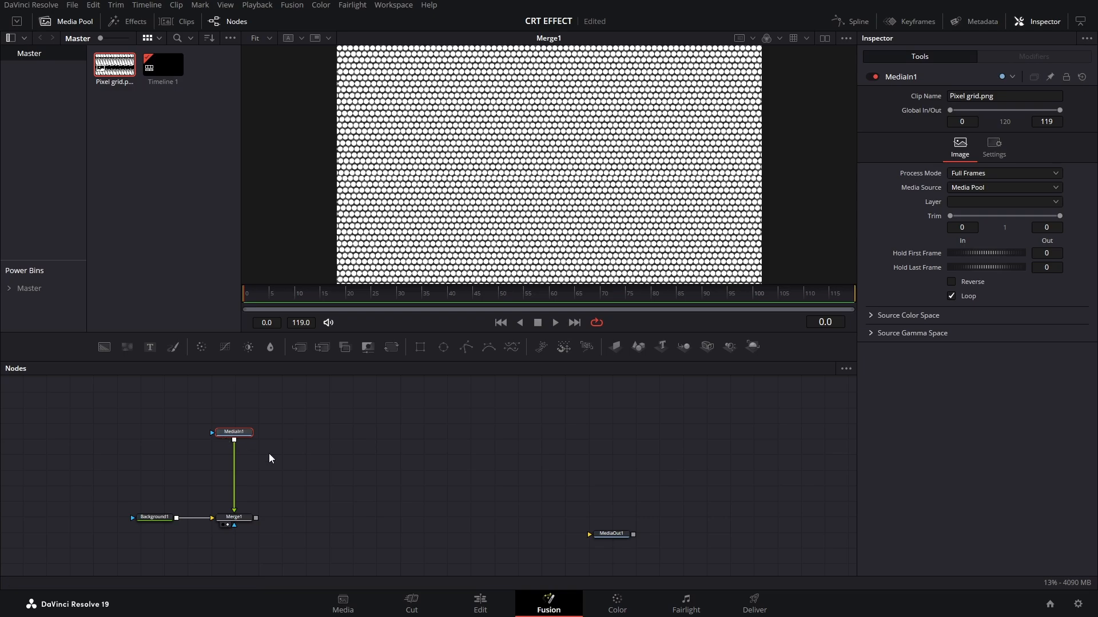
key(F2)
text(PixelGrid)
key(Return)
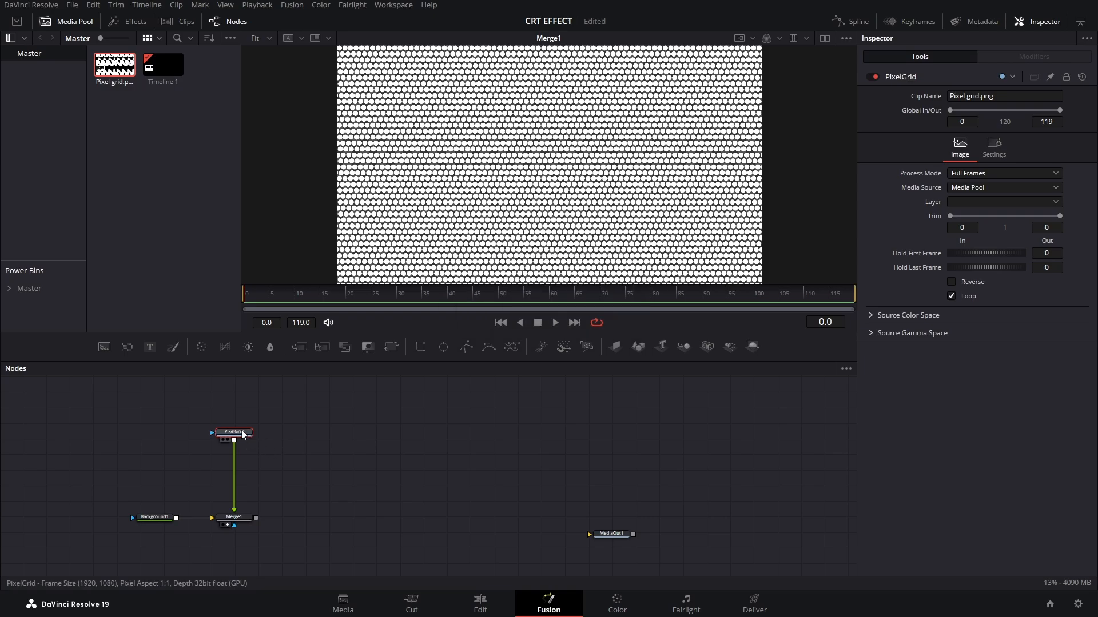
Step: Add a Transform node after PixelGrid and set its edges to Wrap
key(shift+space)
text(trans)
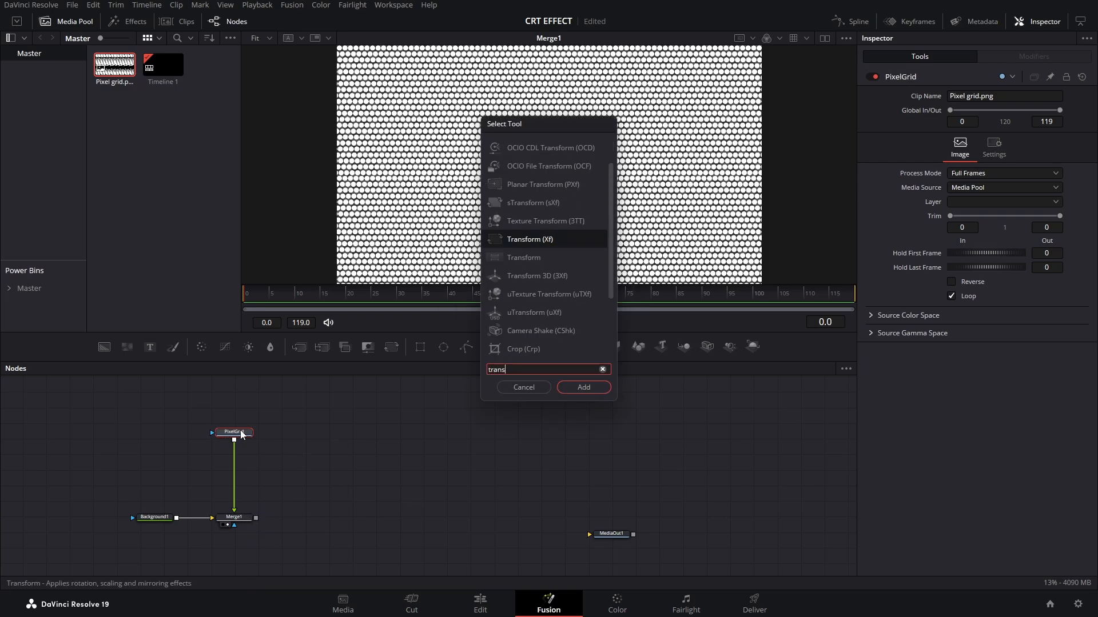
key(Return)
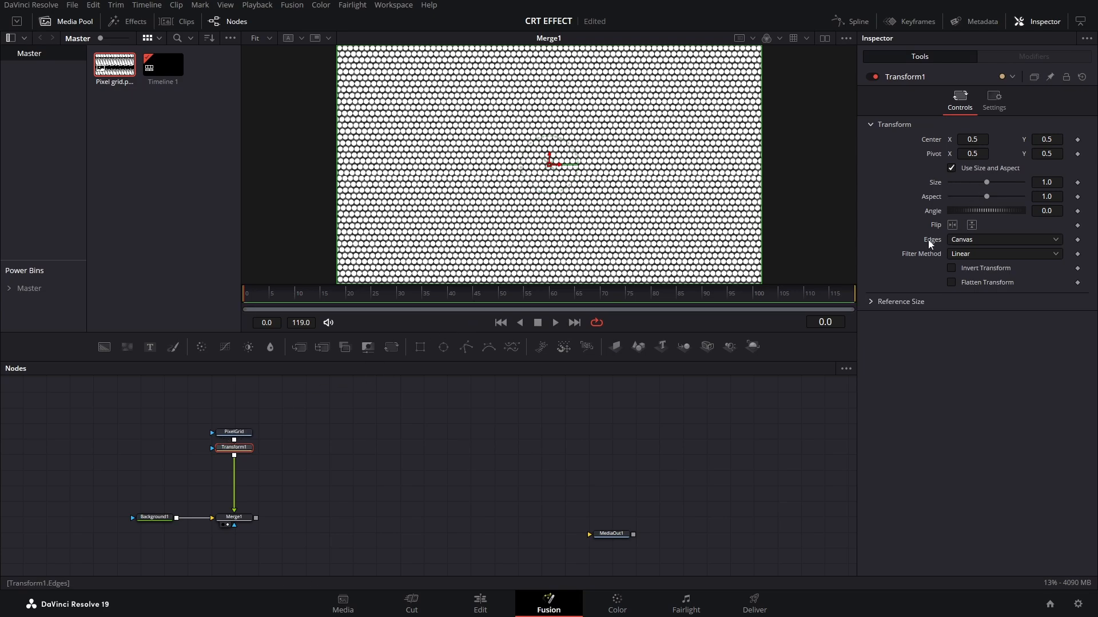
click(980, 240)
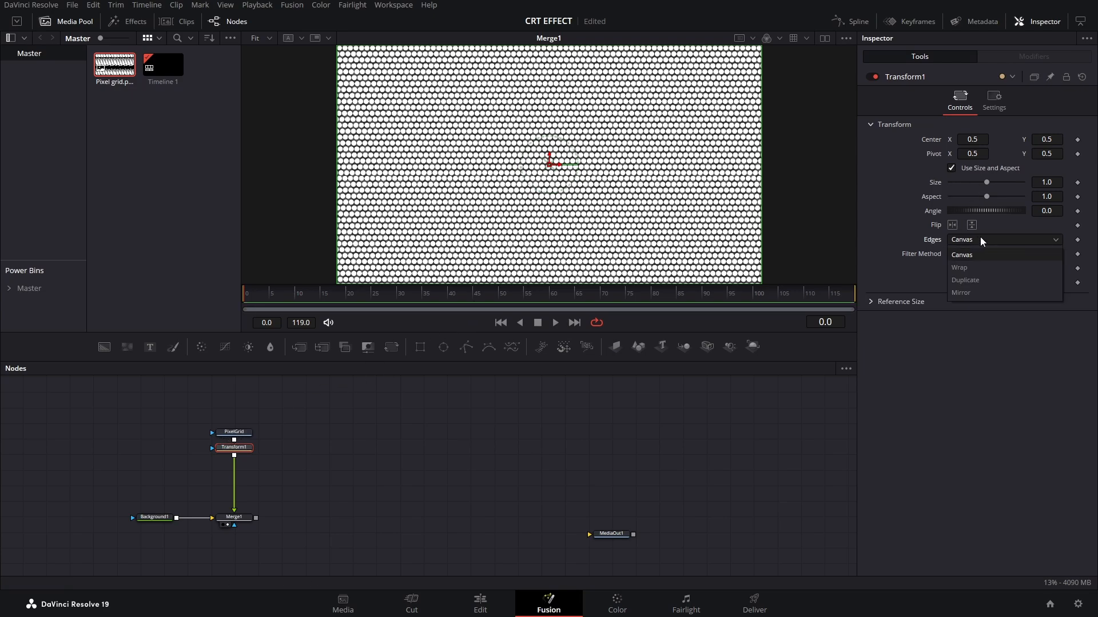
click(969, 267)
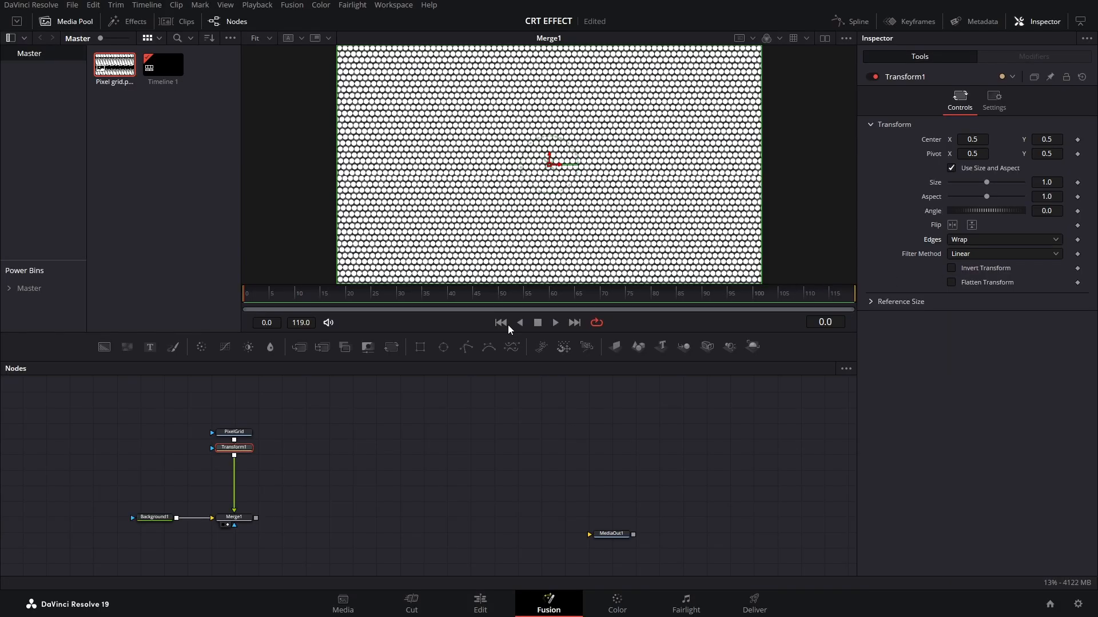
Step: Try shrinking the pixel grid to a size of 0.284 in Transform1, inspect it closely, and undo the change
drag(986, 182, 959, 182)
scroll(592, 171, up, 5)
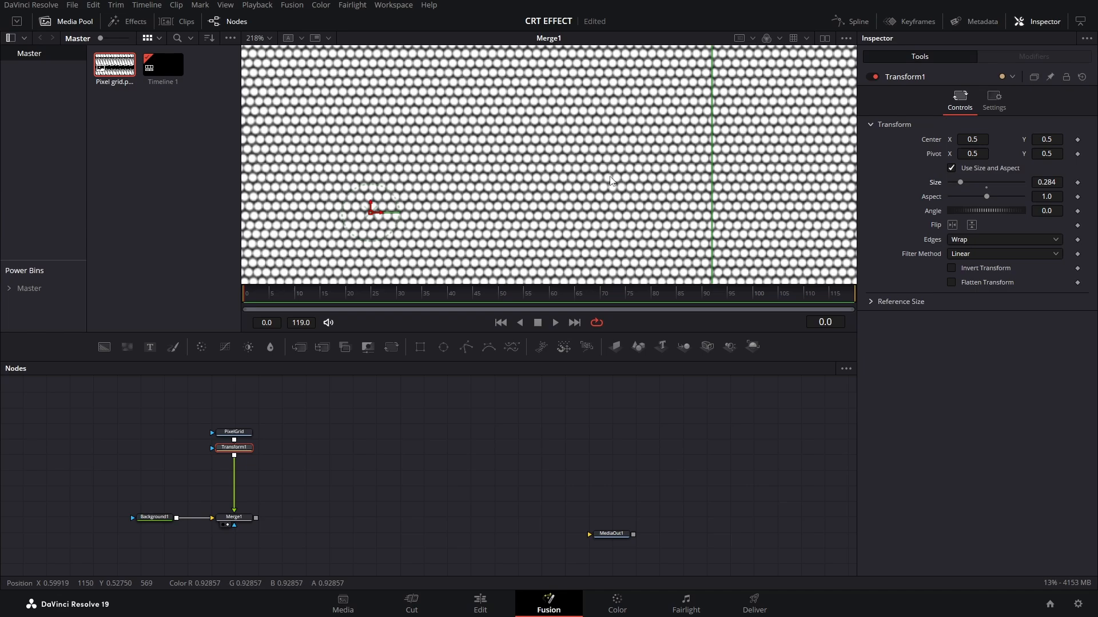
scroll(627, 189, down, 5)
key(ctrl+z)
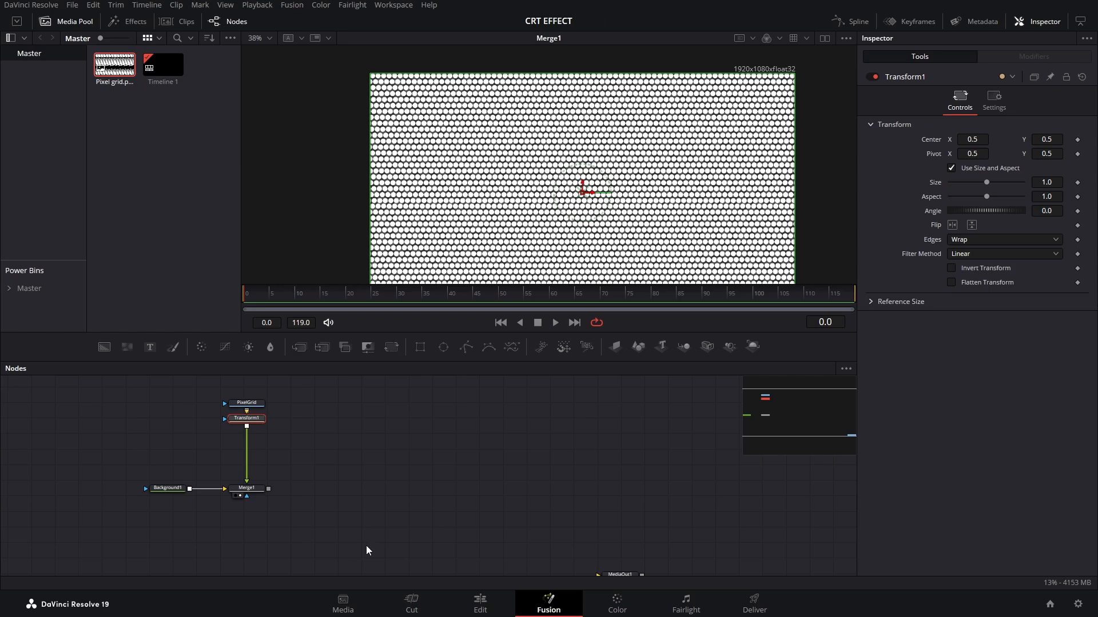
Step: Add a Blur node after Transform1 and rename it PixelBlur
key(shift+space)
text(blur)
key(Return)
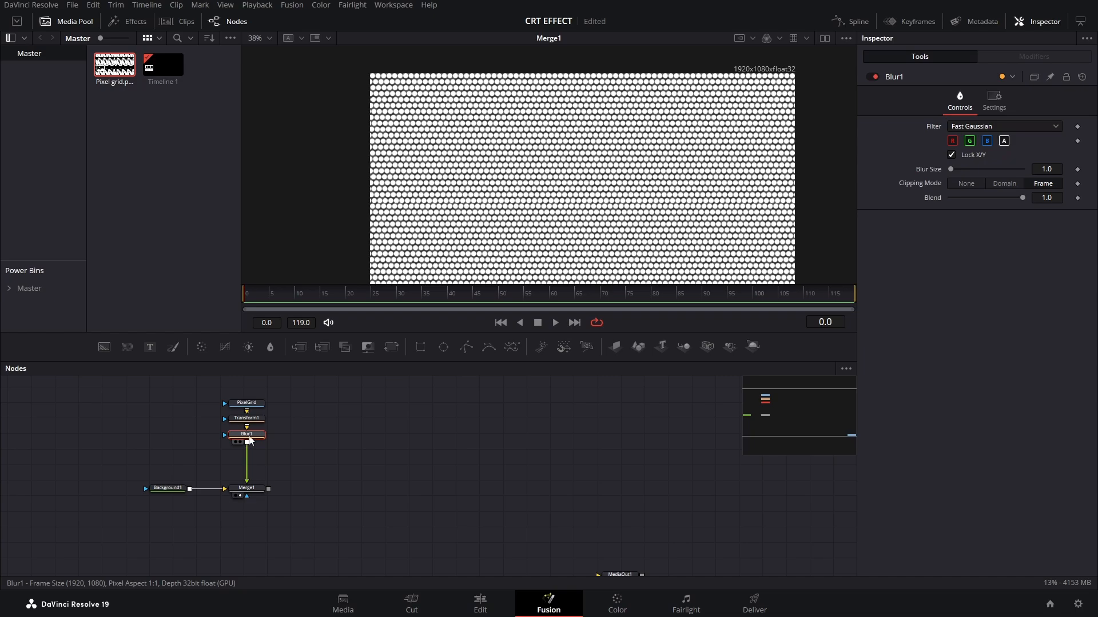
key(F2)
text(Pix)
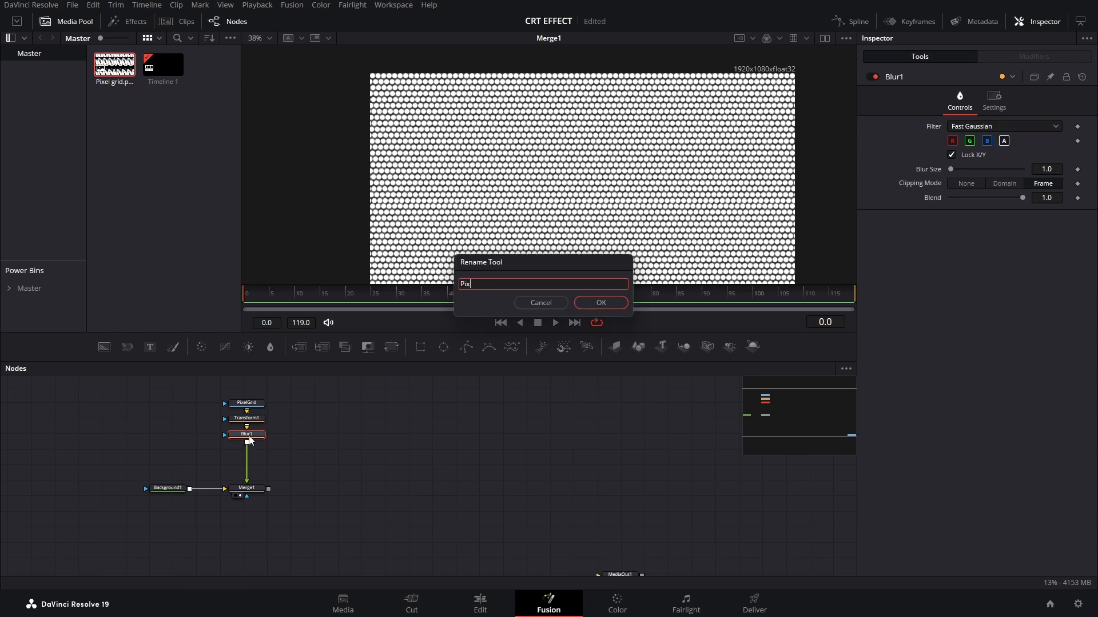
text(elBlur)
key(Return)
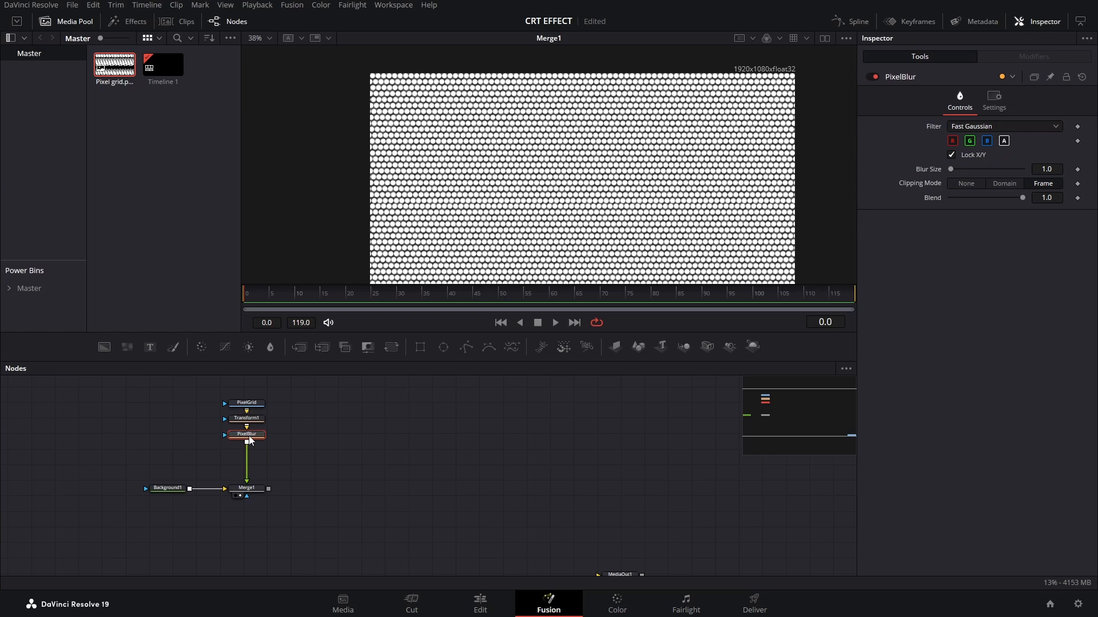
Step: Add a Flicker Addition node after PixelBlur and rename it PixelFlicker
key(shift+space)
text(fli)
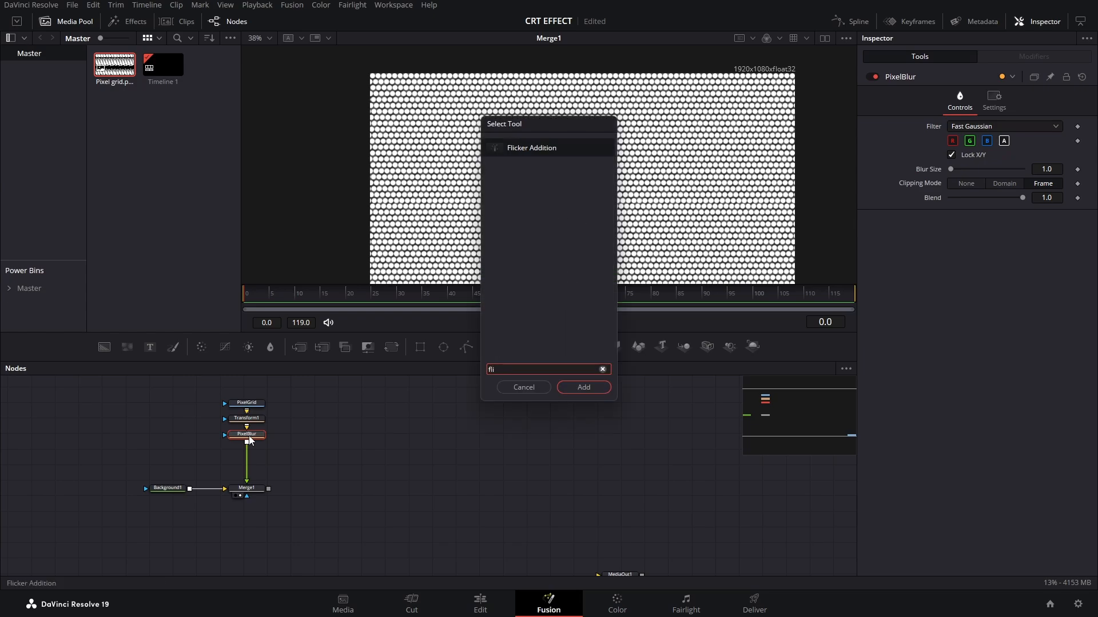
key(Return)
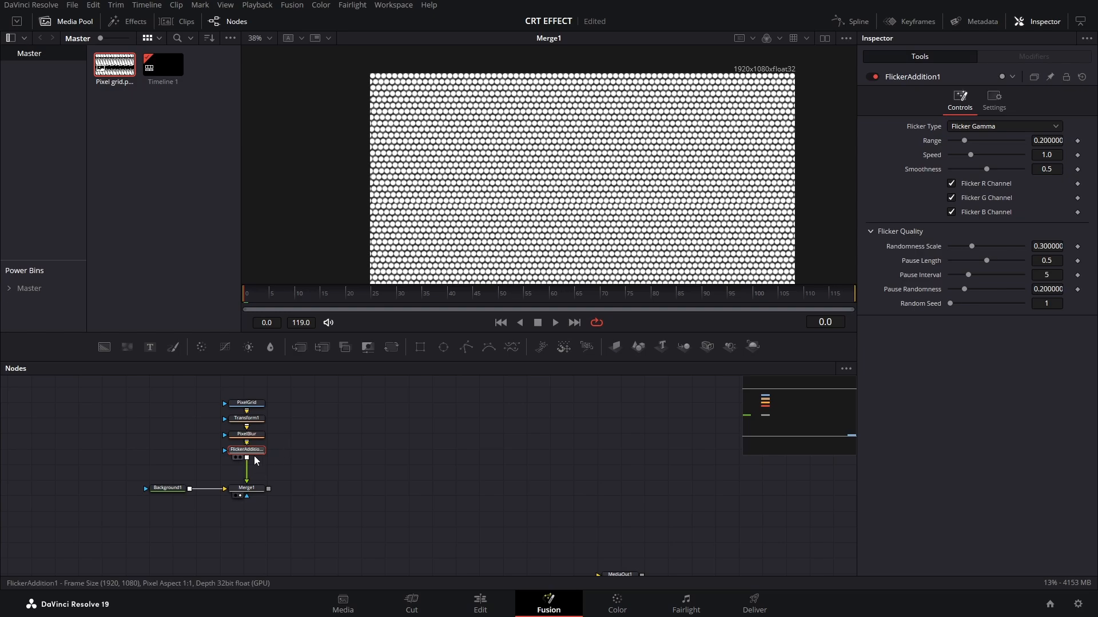
drag(250, 455, 253, 460)
key(F2)
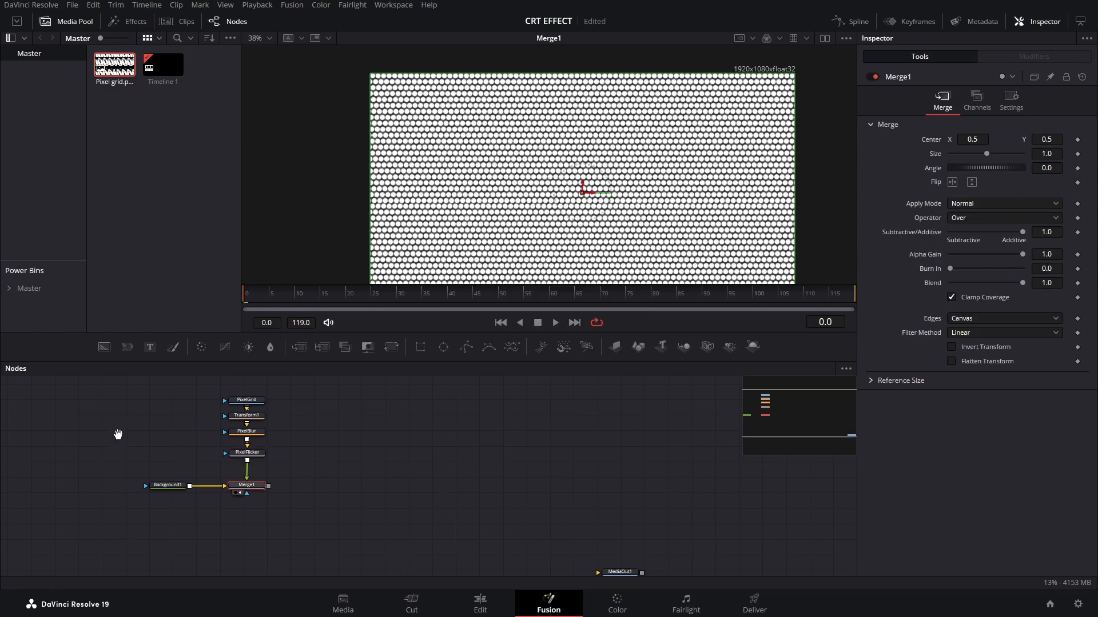
Step: Add a Text node below the background branch and merge it over the output of Merge1
drag(118, 436, 137, 395)
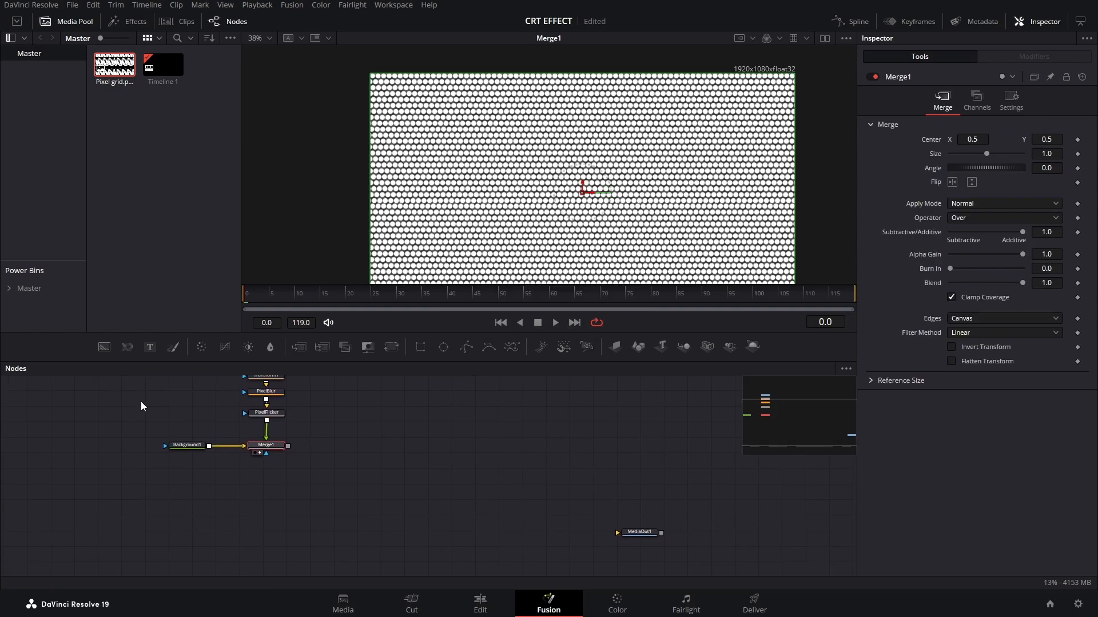
drag(149, 347, 149, 378)
drag(138, 498, 290, 452)
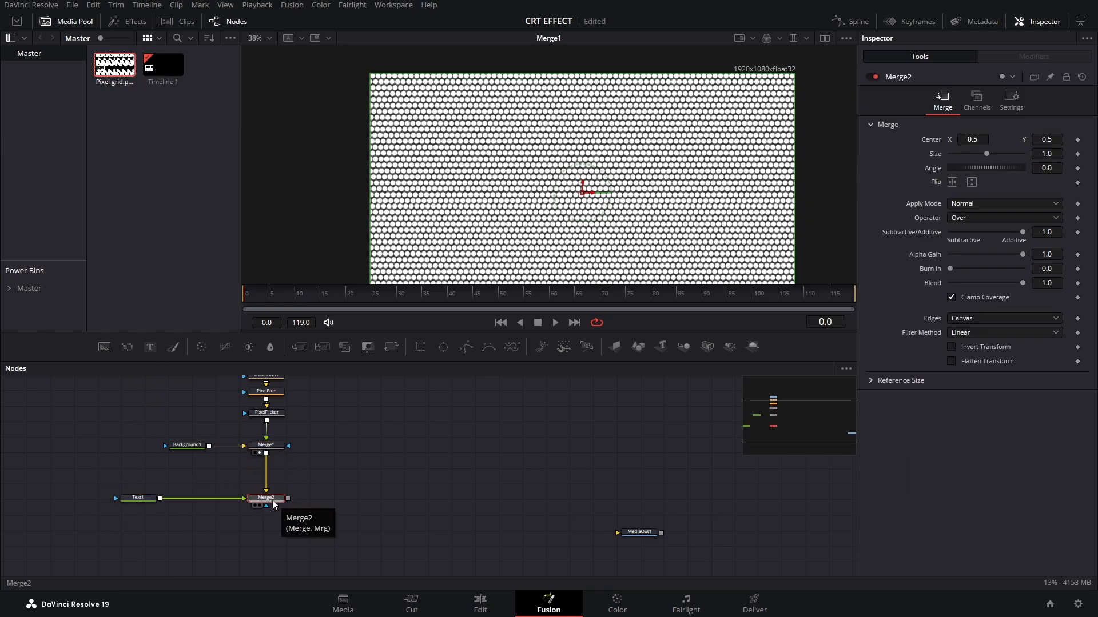
Step: Set the Merge2 operator to In and show Merge2 in the viewer
click(981, 219)
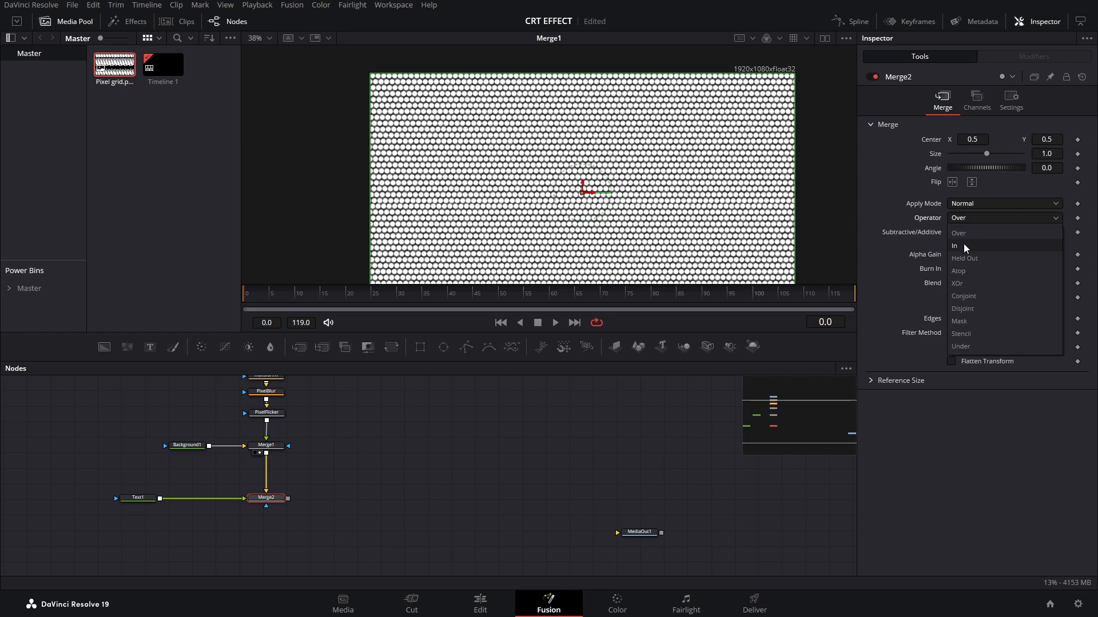
click(964, 246)
key(2)
Step: Enter CRT EFFECT as the text of the Text1 node
click(138, 499)
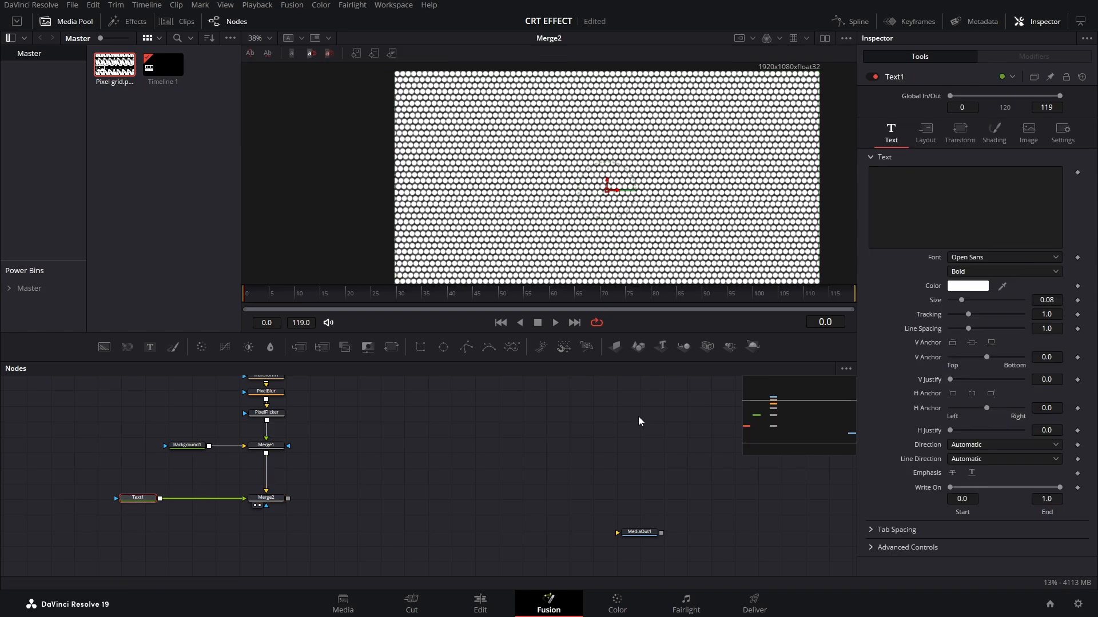
click(956, 192)
text(CR)
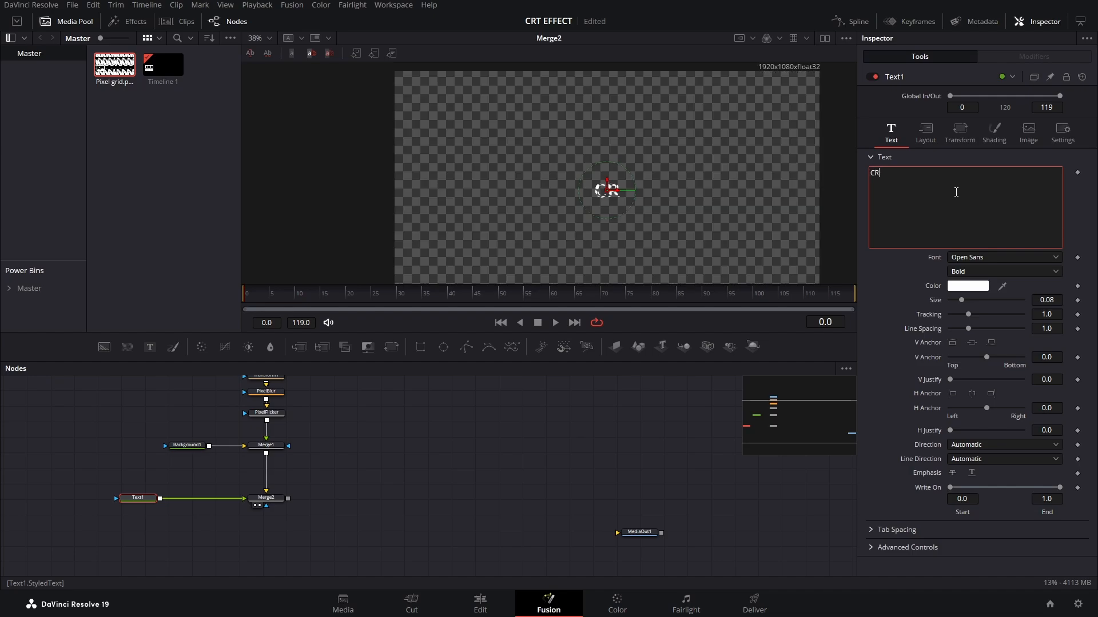
text(T EFFECT)
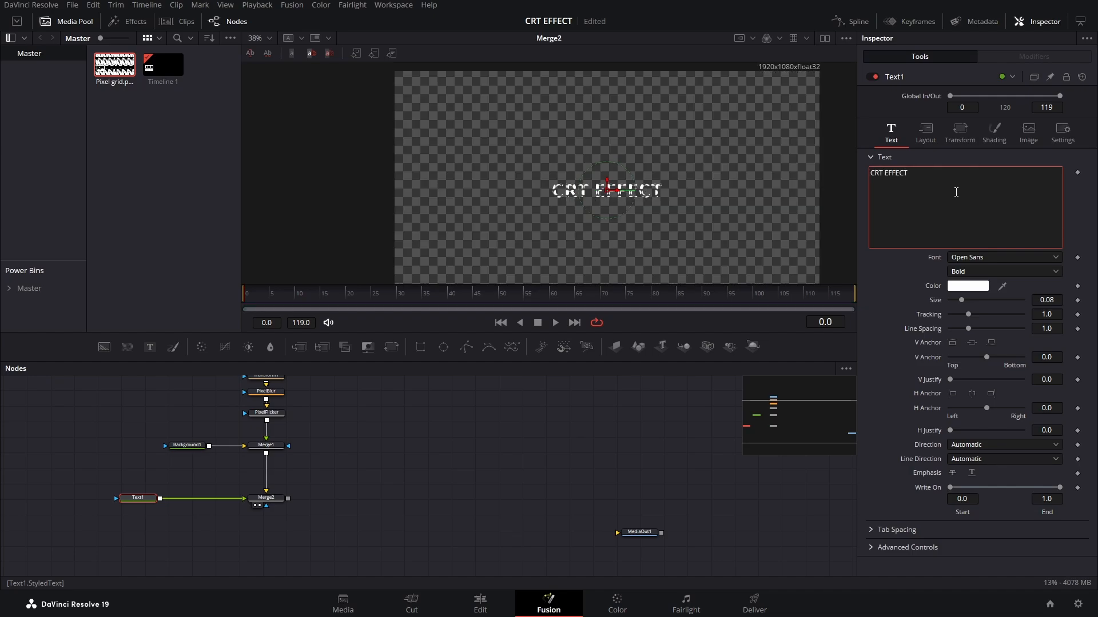
Step: Style the CRT EFFECT text in The Bold Font at size 0.1748 and move it up above the frame's centre
click(1008, 257)
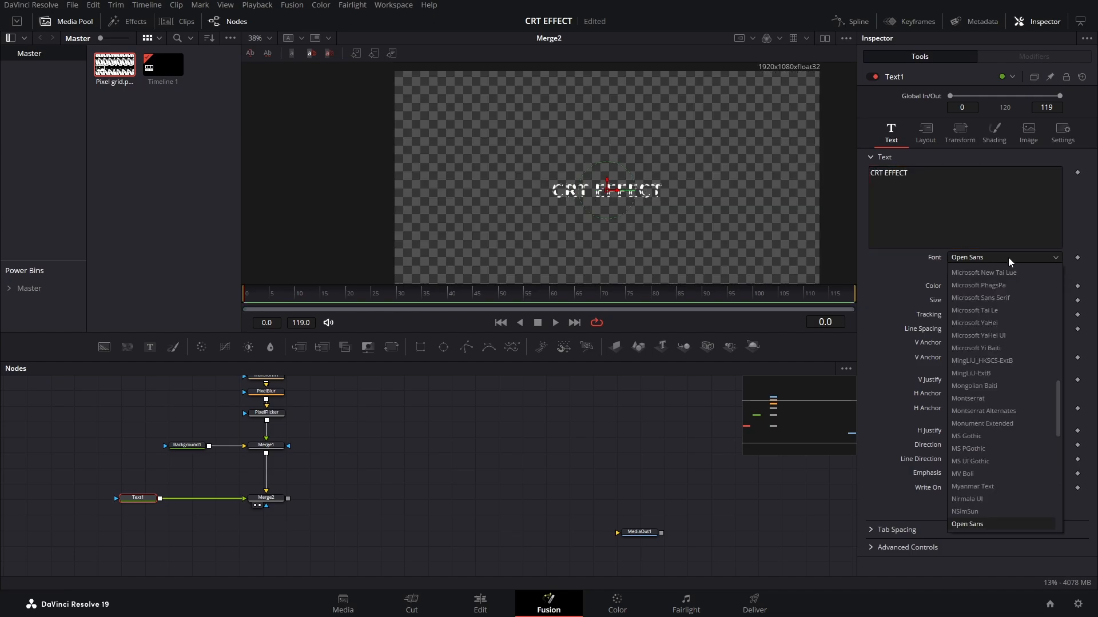
scroll(1024, 481, down, 10)
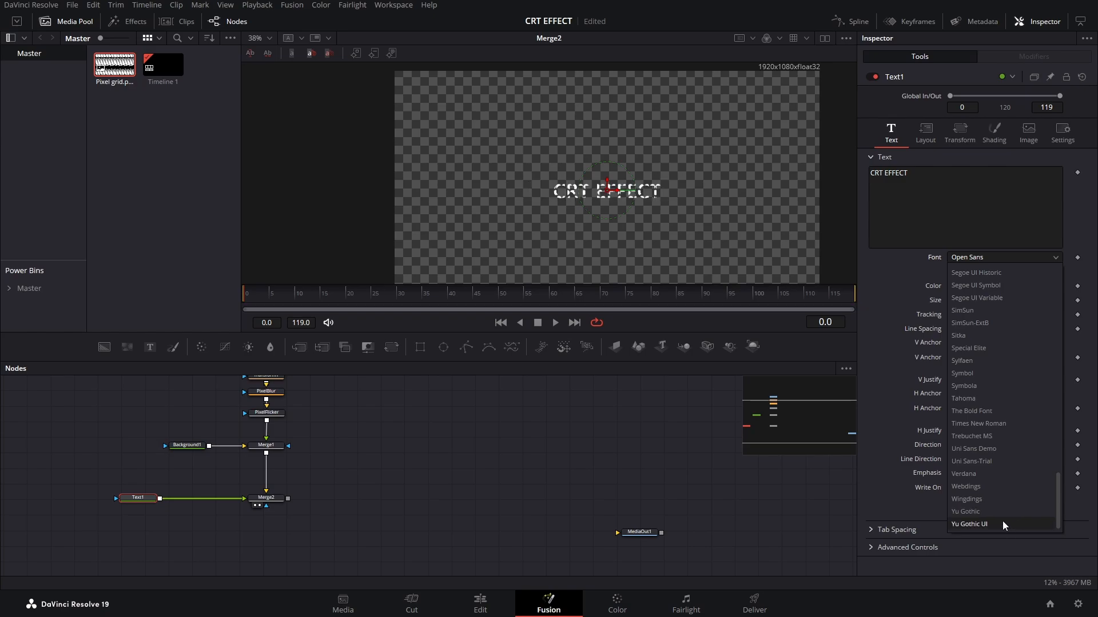
click(981, 410)
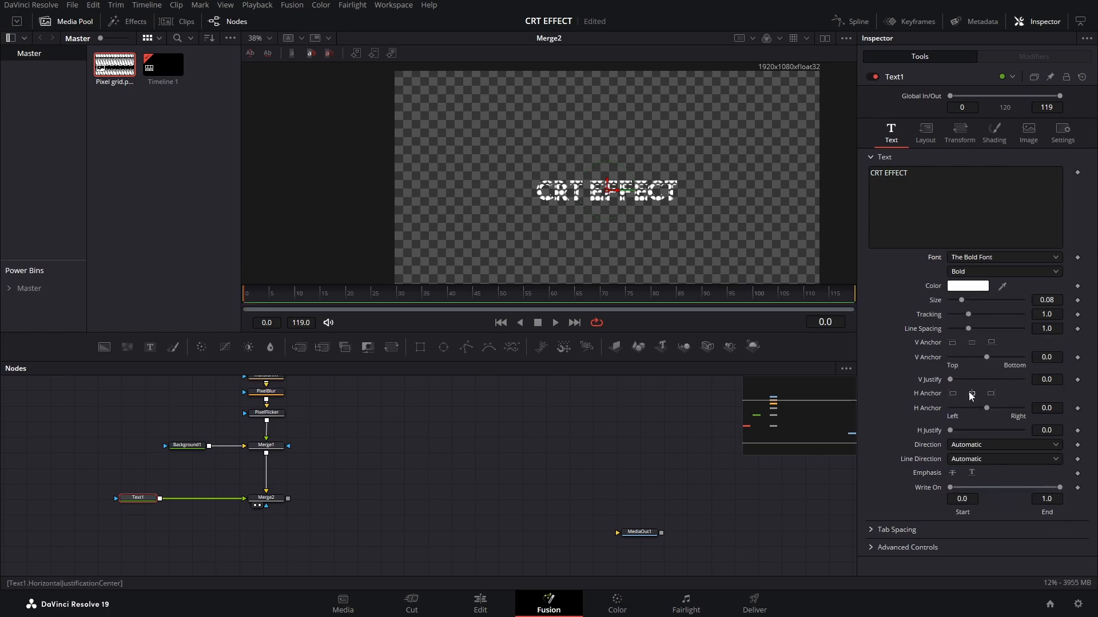
drag(1042, 299, 1094, 299)
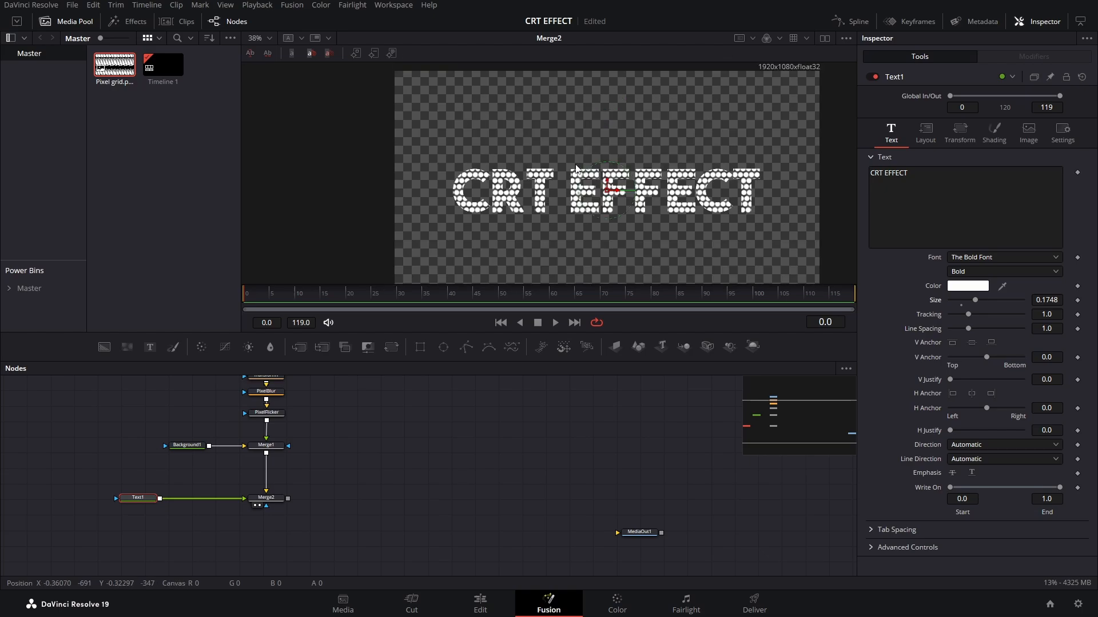
drag(607, 180, 607, 150)
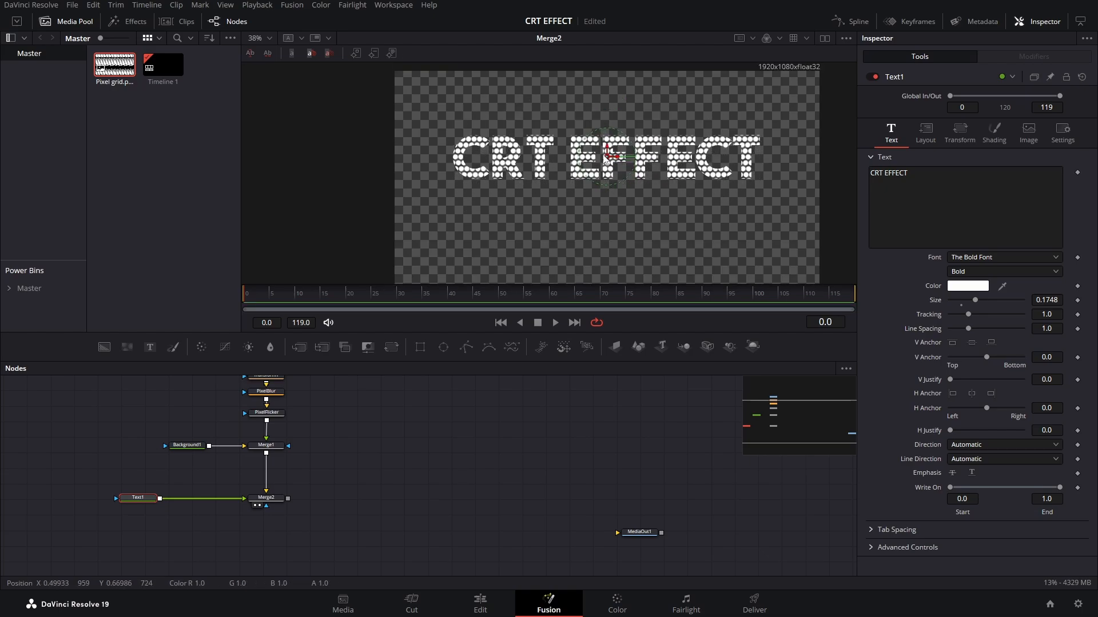
Step: Move the Text1 node farther away from Merge2 to free space in the node graph
scroll(496, 215, down, 2)
drag(131, 500, 10, 498)
drag(77, 466, 215, 437)
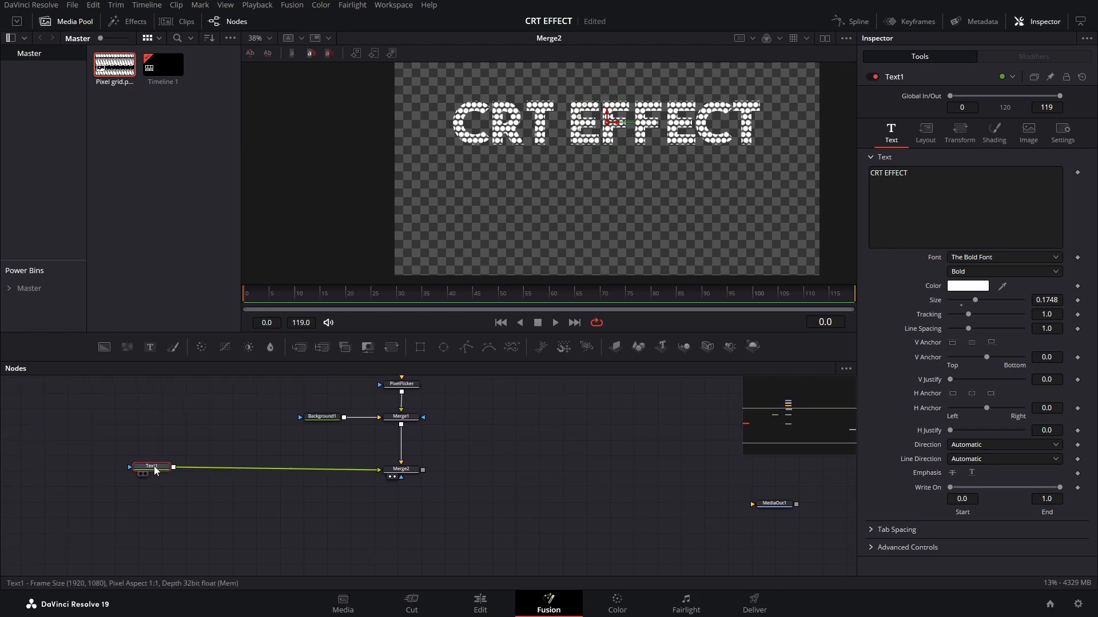
drag(152, 467, 133, 468)
click(132, 417)
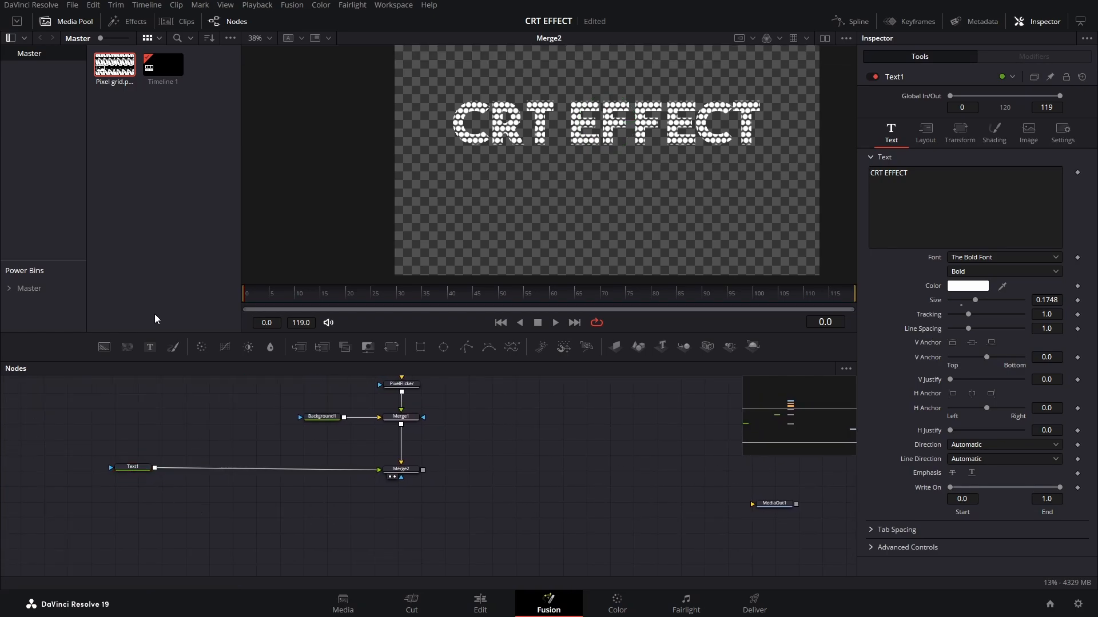
Step: Add two Background nodes side by side below Text1 and set both to solid white
drag(104, 347, 172, 521)
drag(103, 350, 241, 519)
click(176, 518)
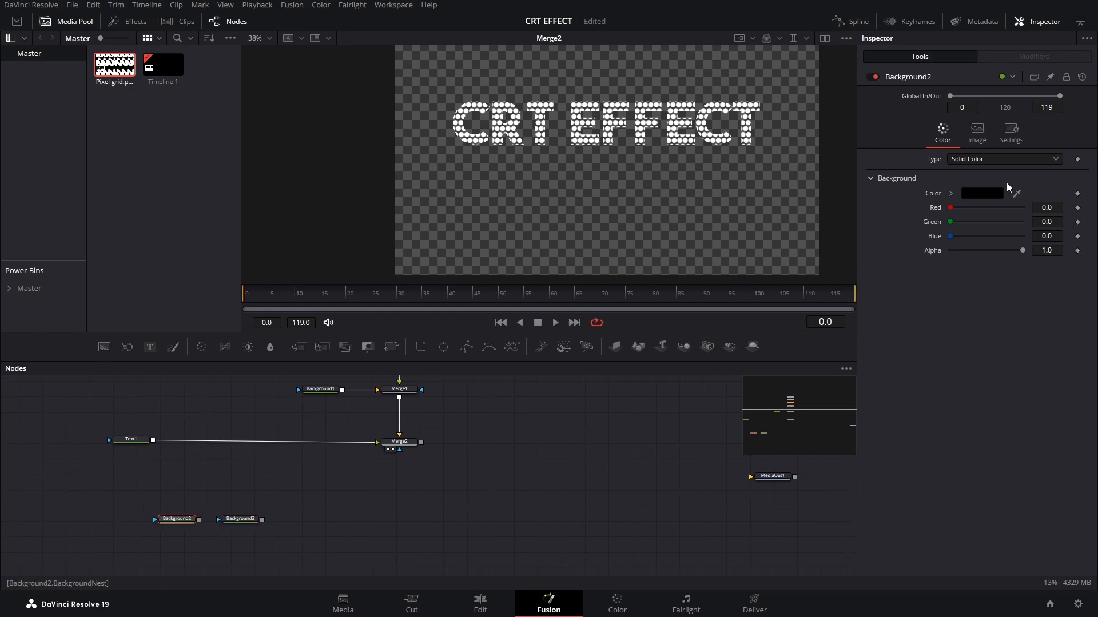
click(987, 195)
click(525, 290)
click(660, 406)
click(240, 519)
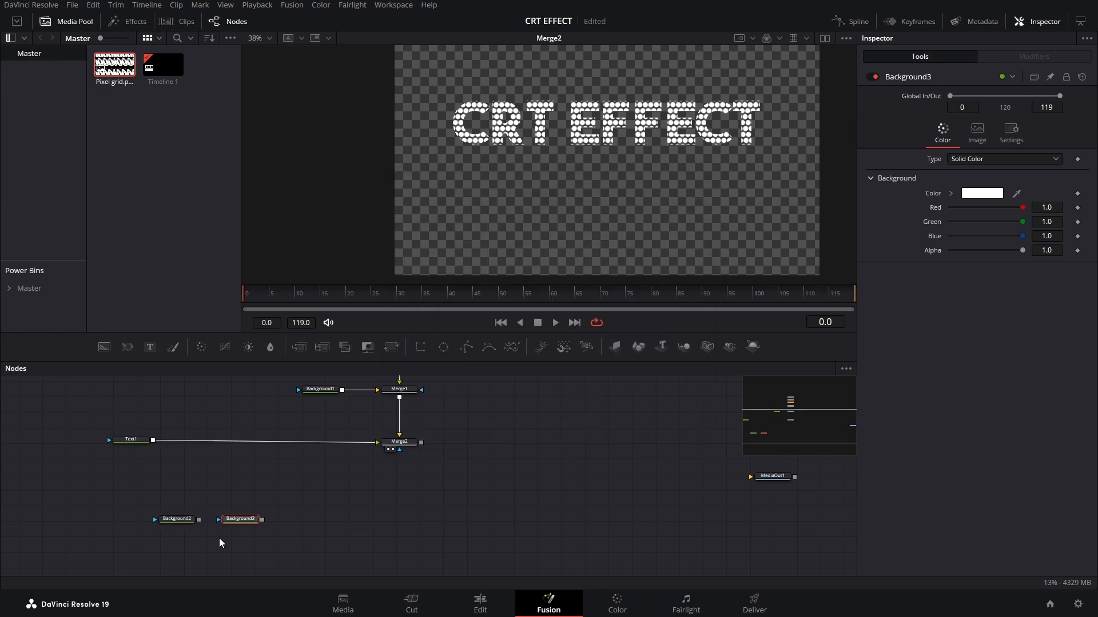
Step: Merge Background3 over Background2 with a new Merge node placed above them
drag(179, 521, 171, 519)
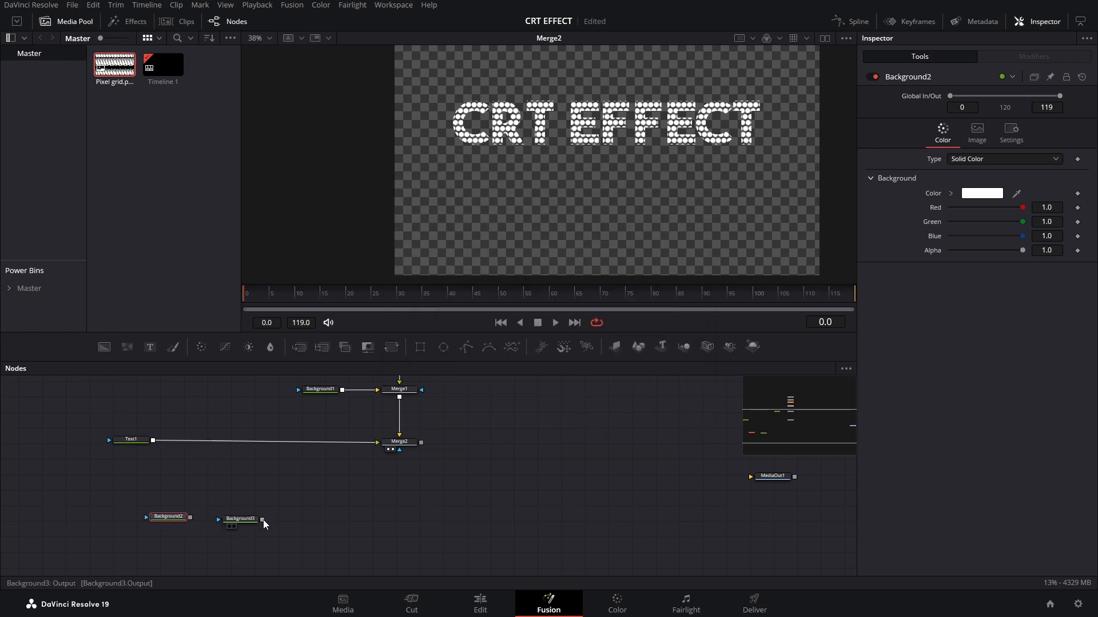
drag(262, 520, 182, 522)
drag(288, 520, 231, 485)
drag(118, 475, 151, 454)
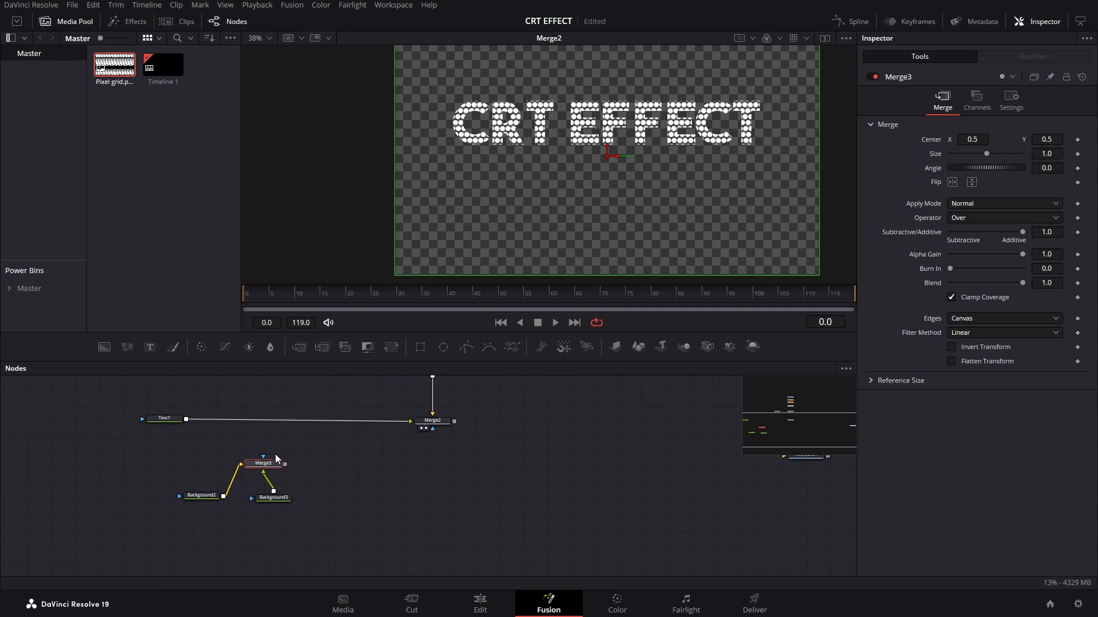
Step: Mask Background2 with a Rectangle at centre Y 0.272, width 0.614 and height 0.15, showing Background2 in the viewer
drag(420, 347, 388, 193)
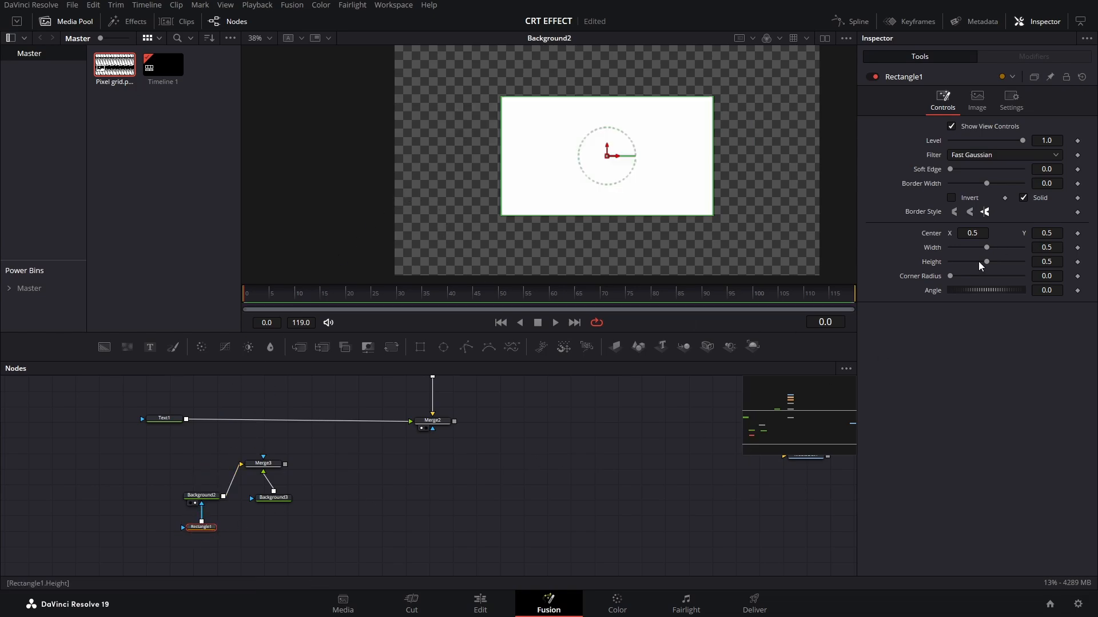
drag(1045, 233, 981, 233)
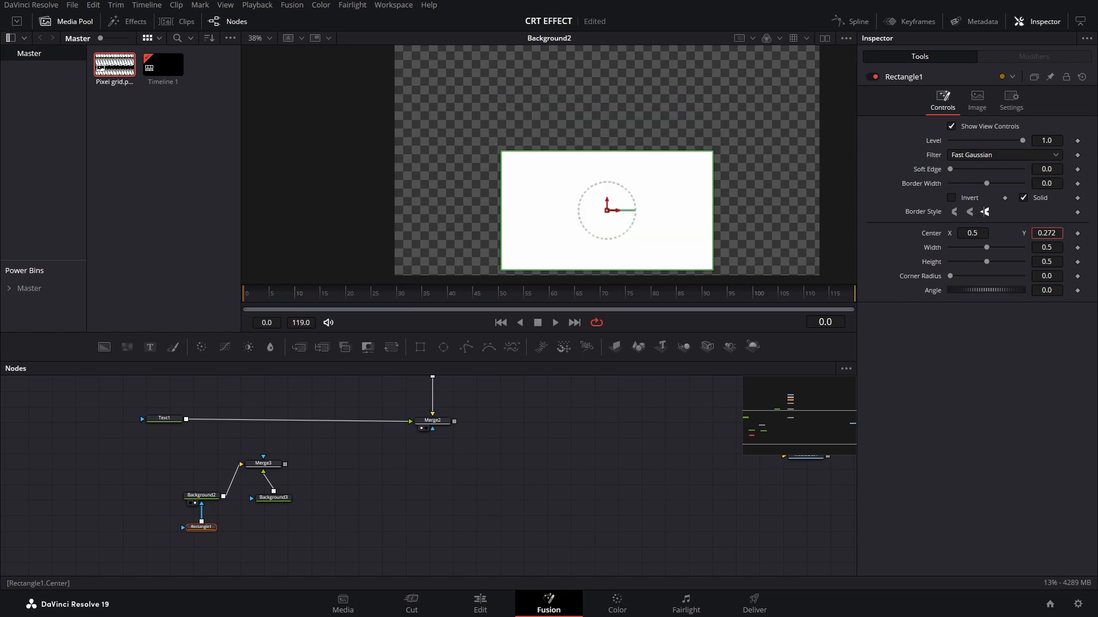
drag(1046, 248, 944, 262)
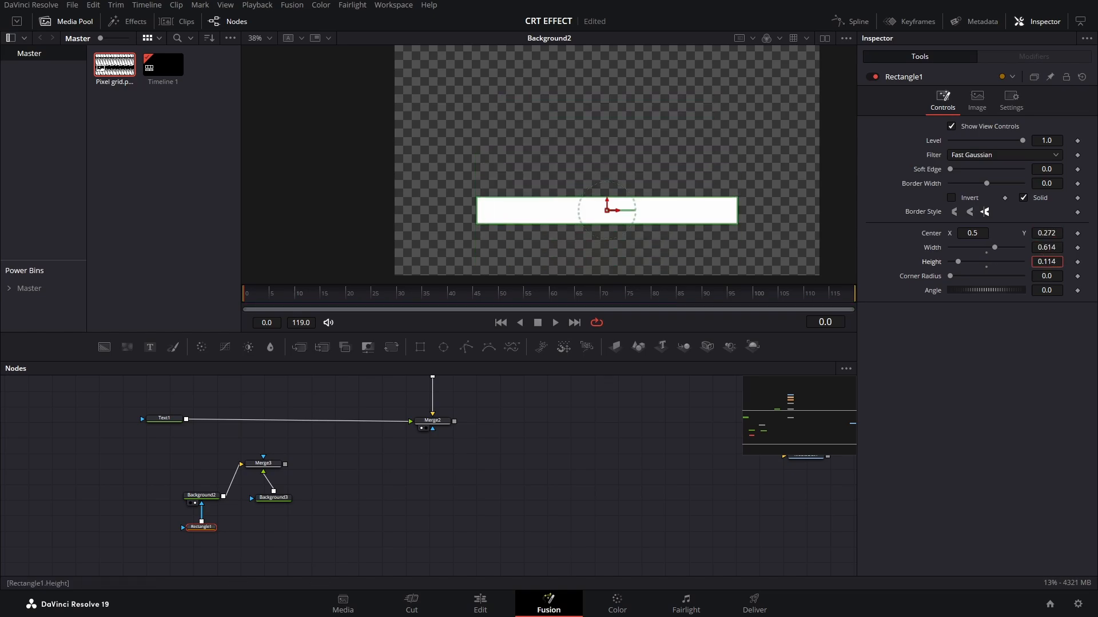
double_click(1047, 262)
text(0.15)
key(Tab)
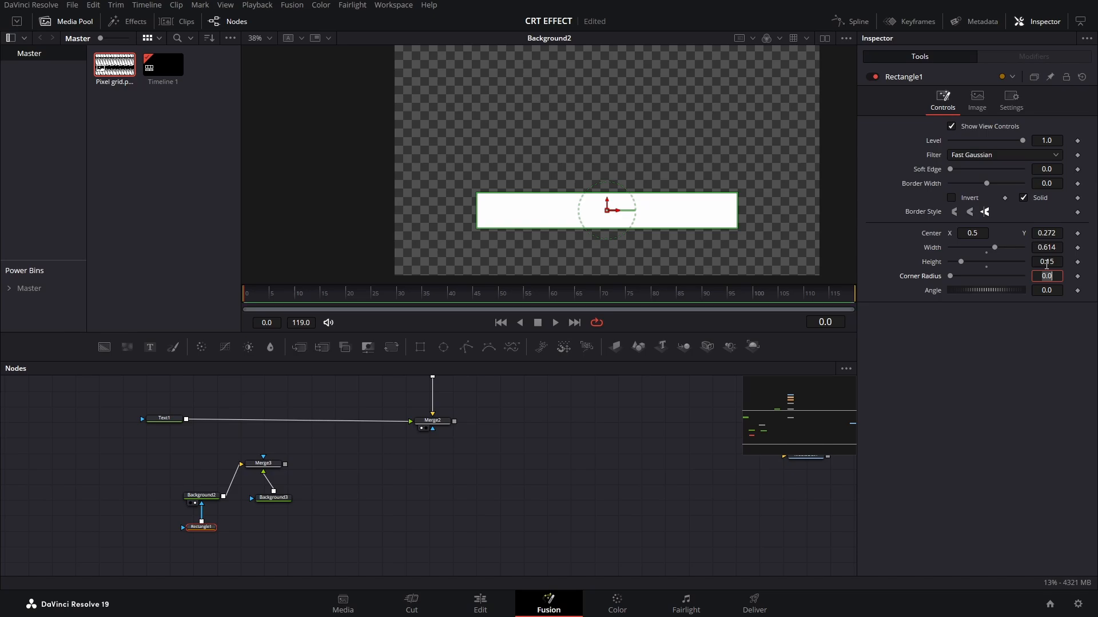
Step: Turn Rectangle1 into a rounded outline by disabling Solid, with border width 0.008 and corner radius 0.5
click(1022, 199)
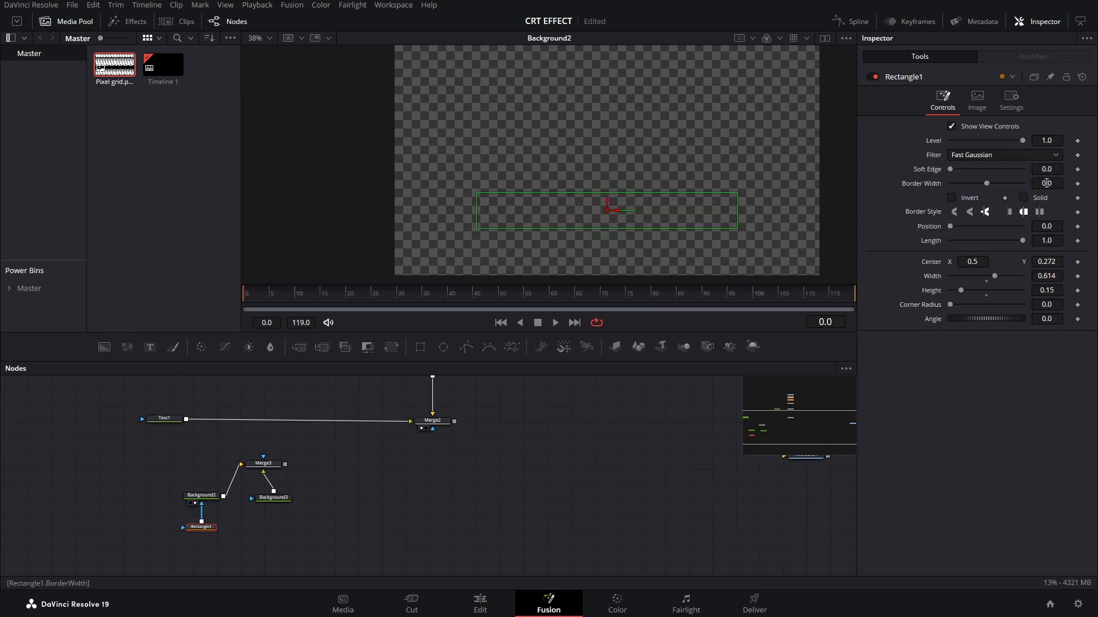
drag(1046, 183, 1051, 184)
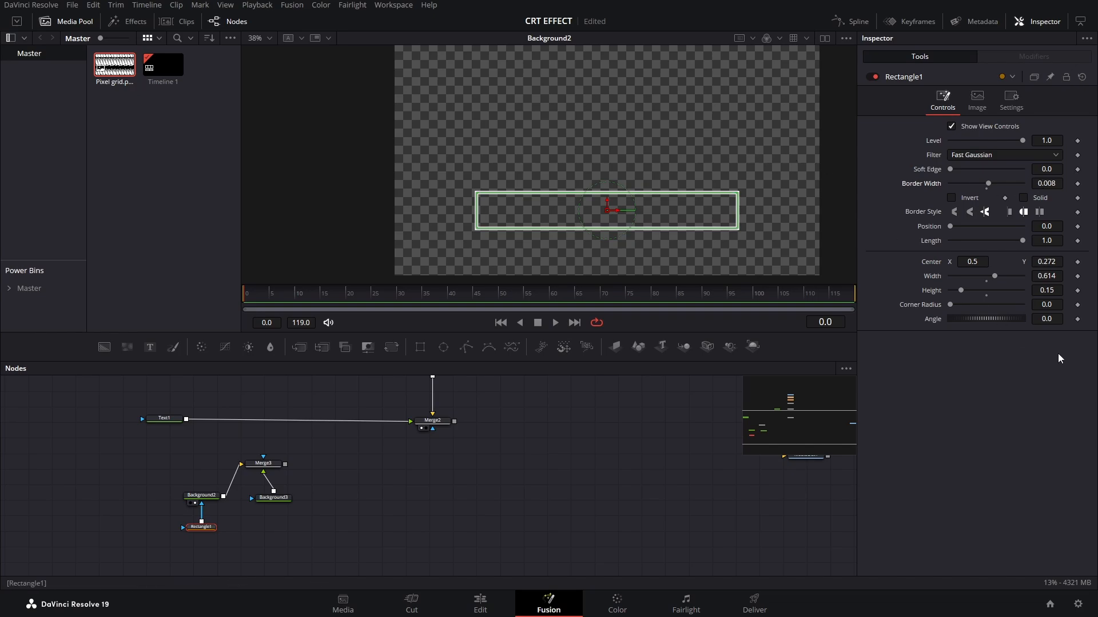
drag(1047, 304, 1047, 305)
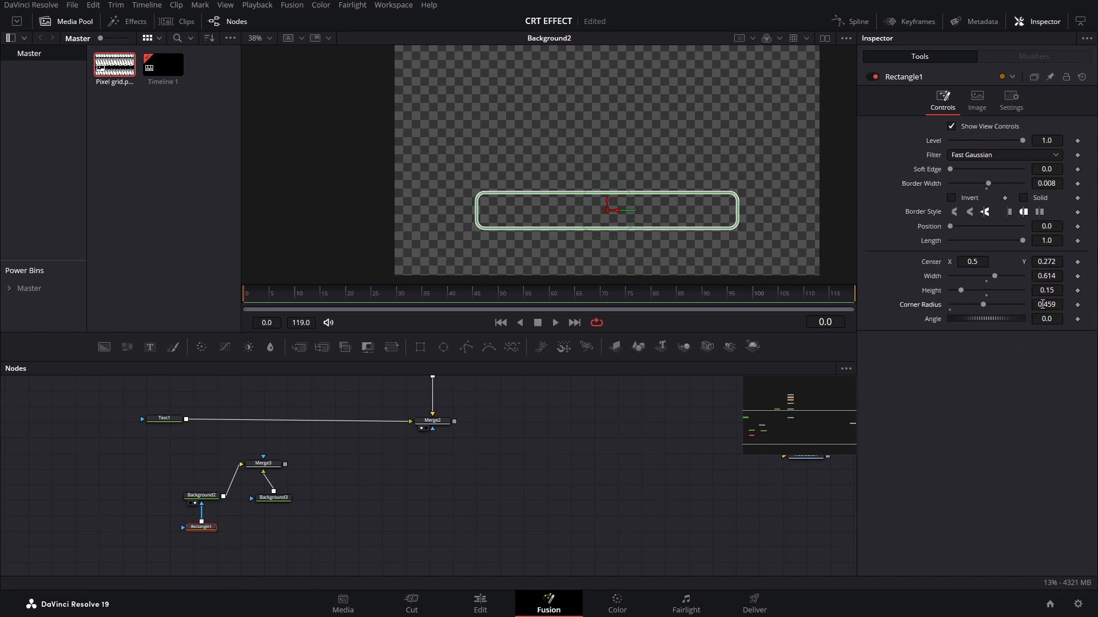
double_click(1043, 307)
text(0)
key(Return)
Step: Paste an instance of Rectangle1 below Background3 and align it beside the original
click(266, 523)
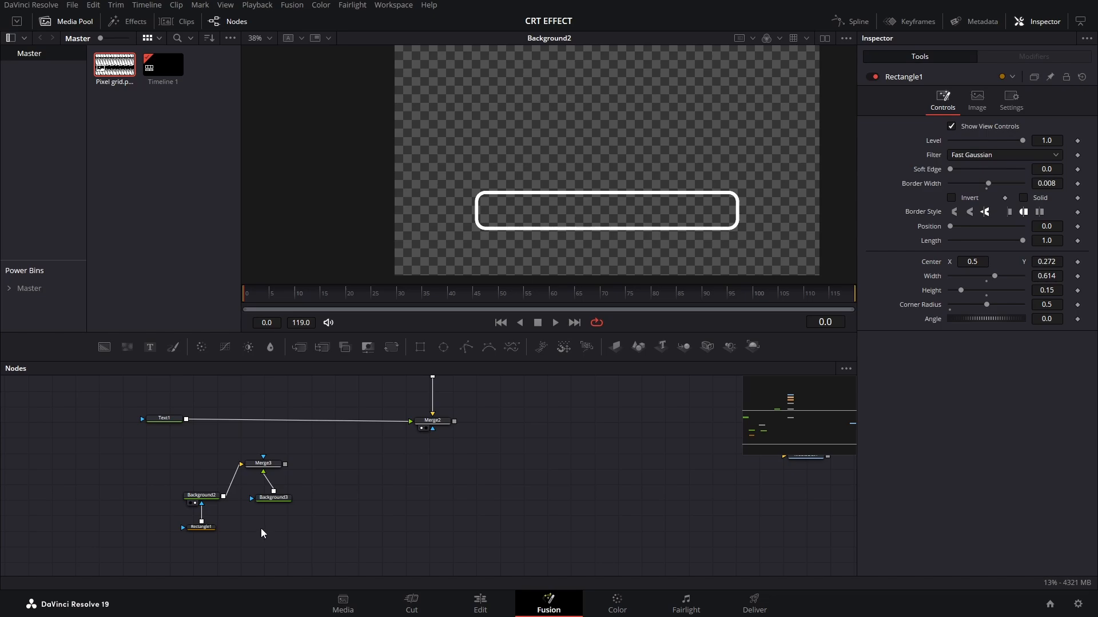
key(ctrl+shift+v)
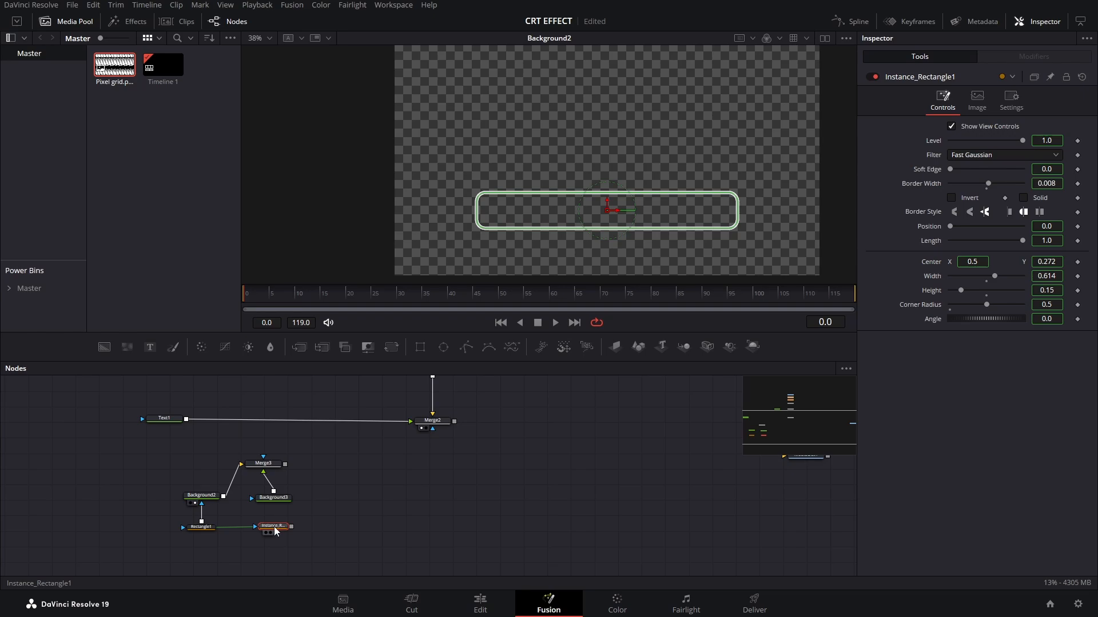
click(200, 535)
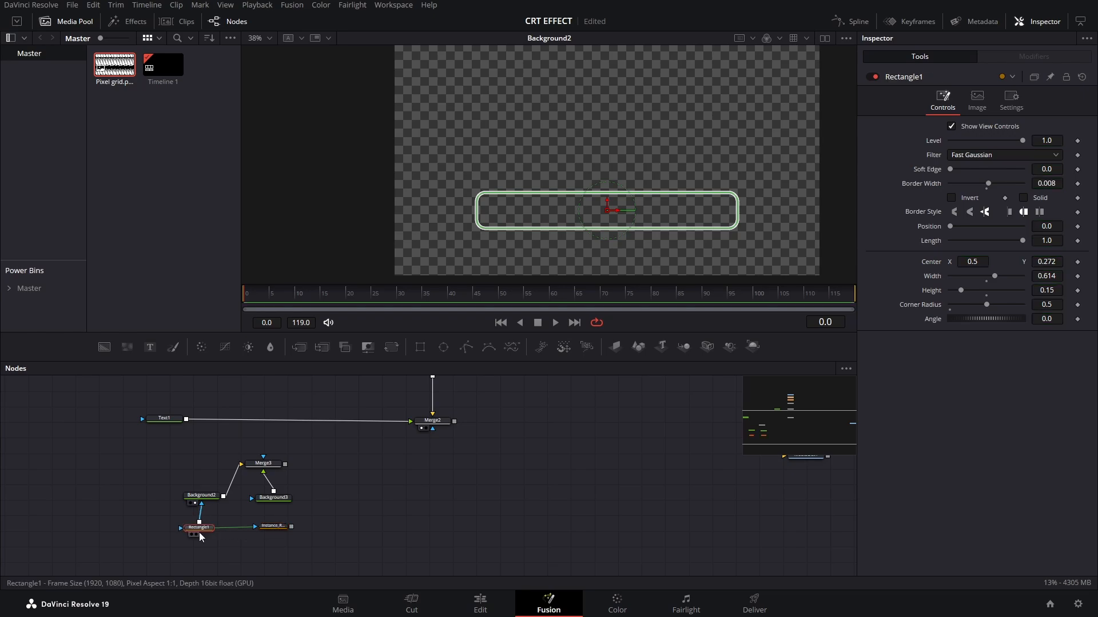
click(272, 527)
drag(200, 535, 203, 531)
drag(274, 527, 278, 528)
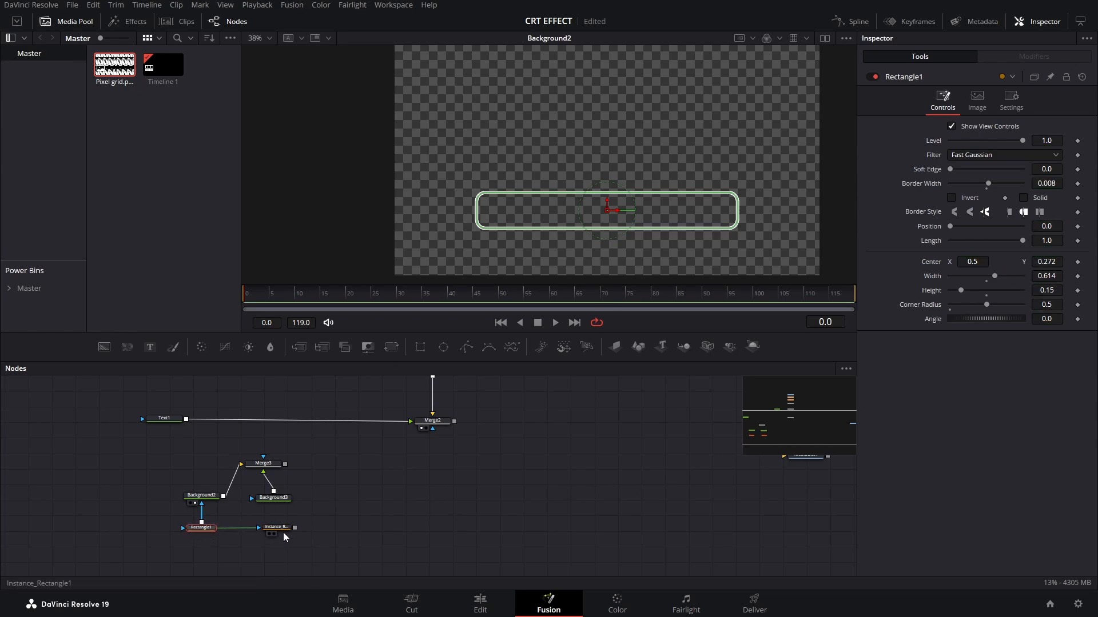
Step: Set the instanced rectangle's centre Y to 0.217 and check the linked value in Rectangle1
click(280, 530)
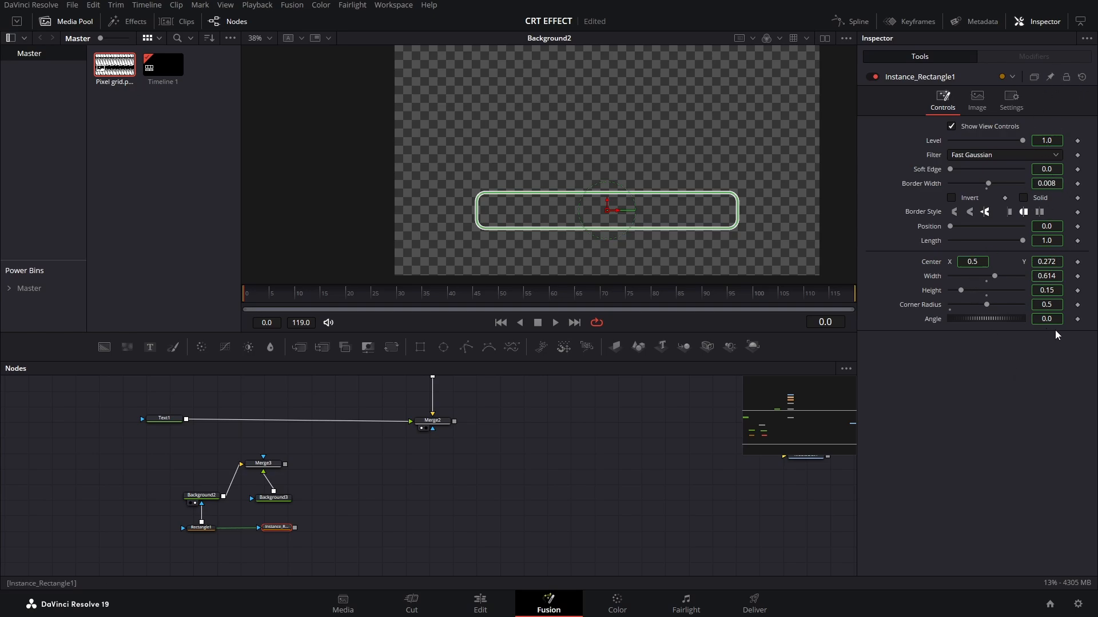
drag(1048, 262, 1015, 263)
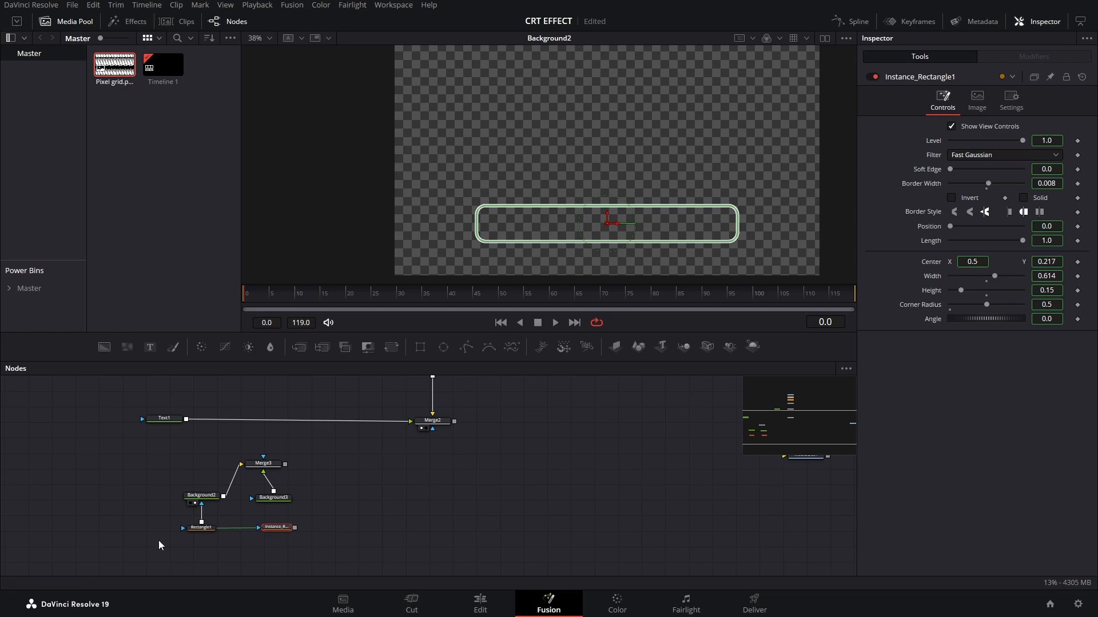
click(203, 527)
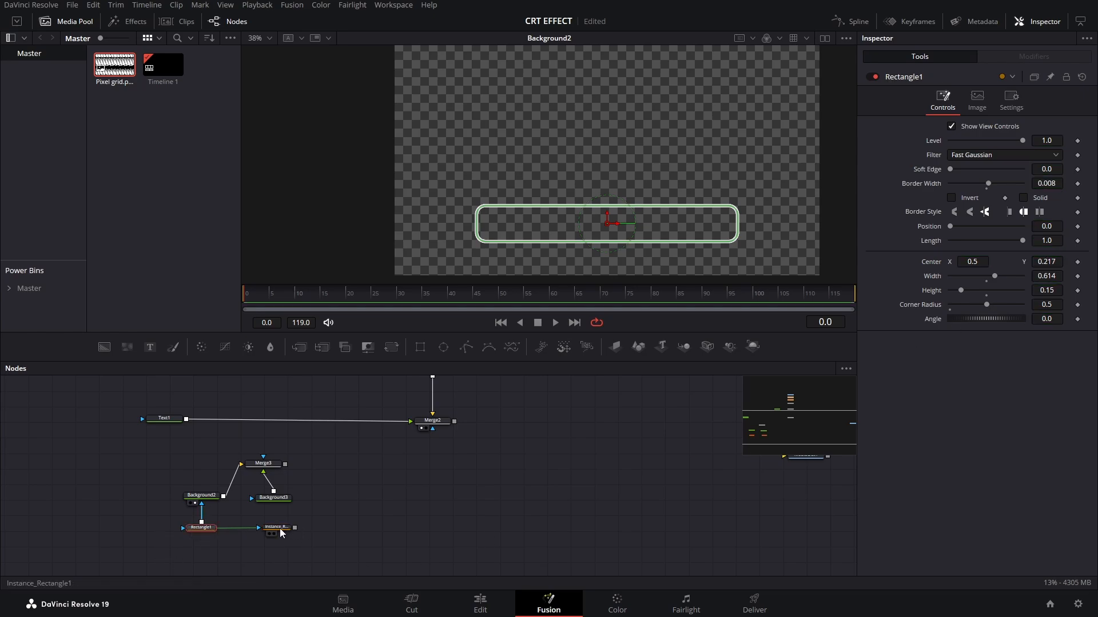
Step: Deinstance the Solid, Border Width, Center, Width and Height parameters of the instanced rectangle
click(280, 530)
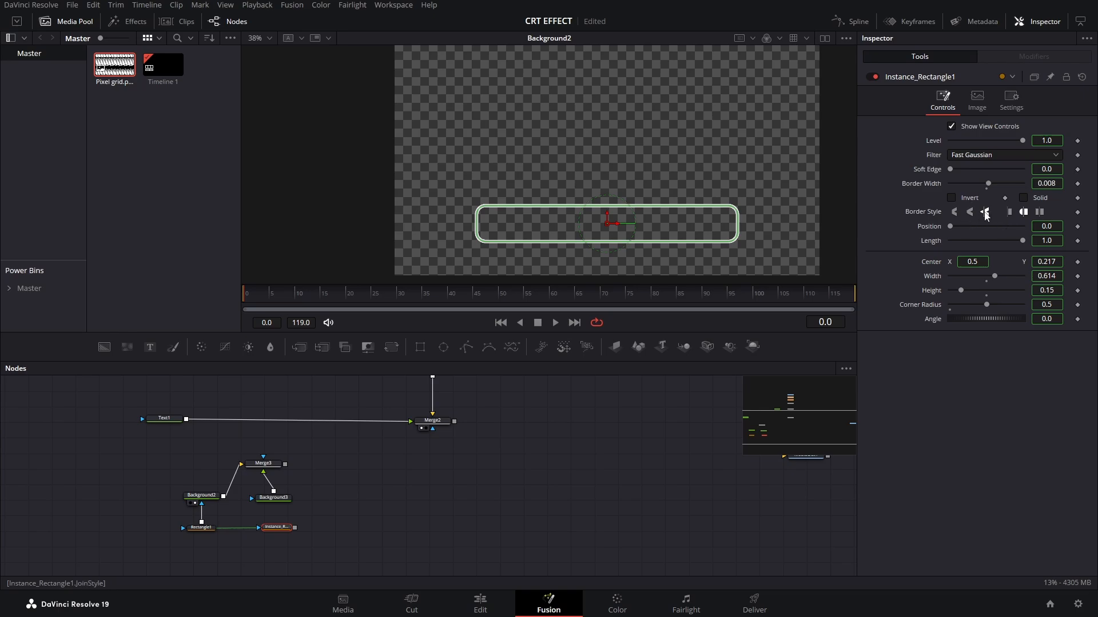
right_click(1035, 199)
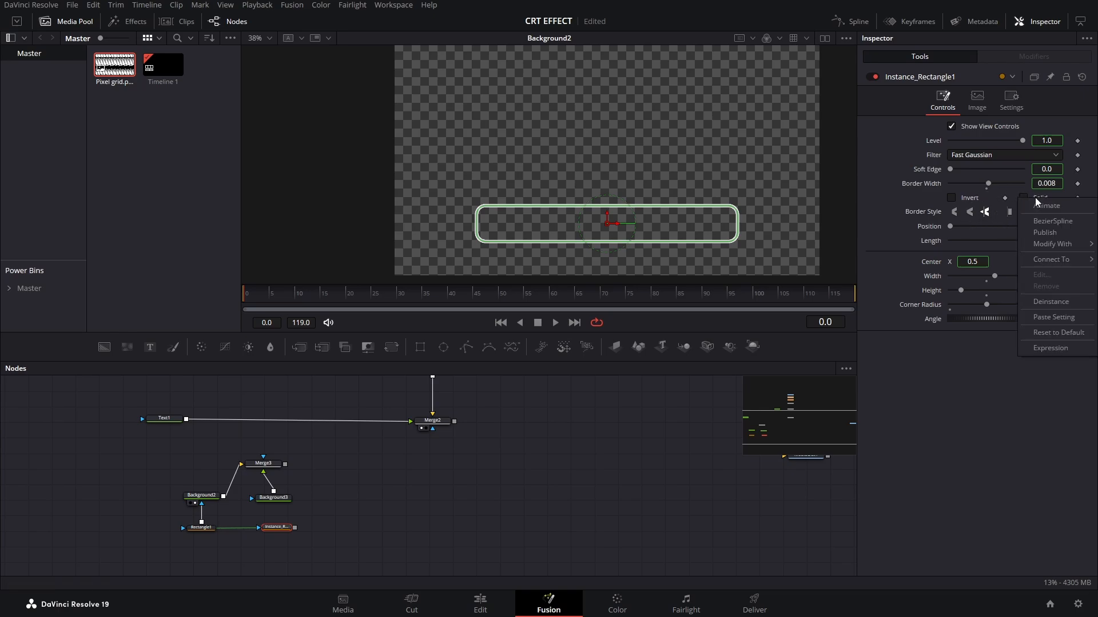
click(1056, 303)
right_click(929, 183)
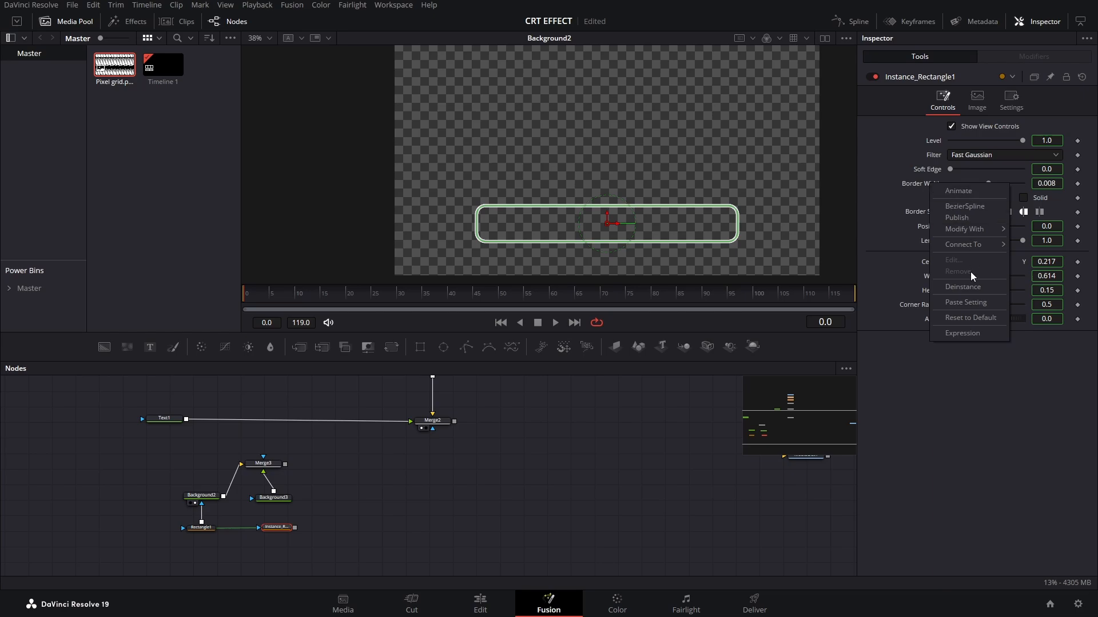
click(967, 287)
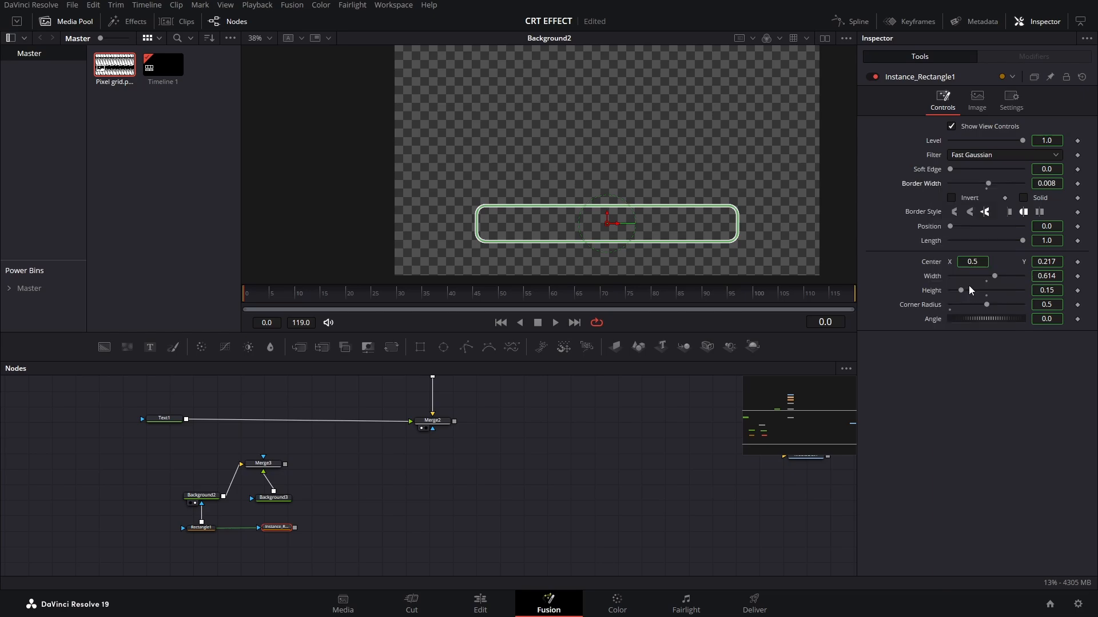
right_click(931, 262)
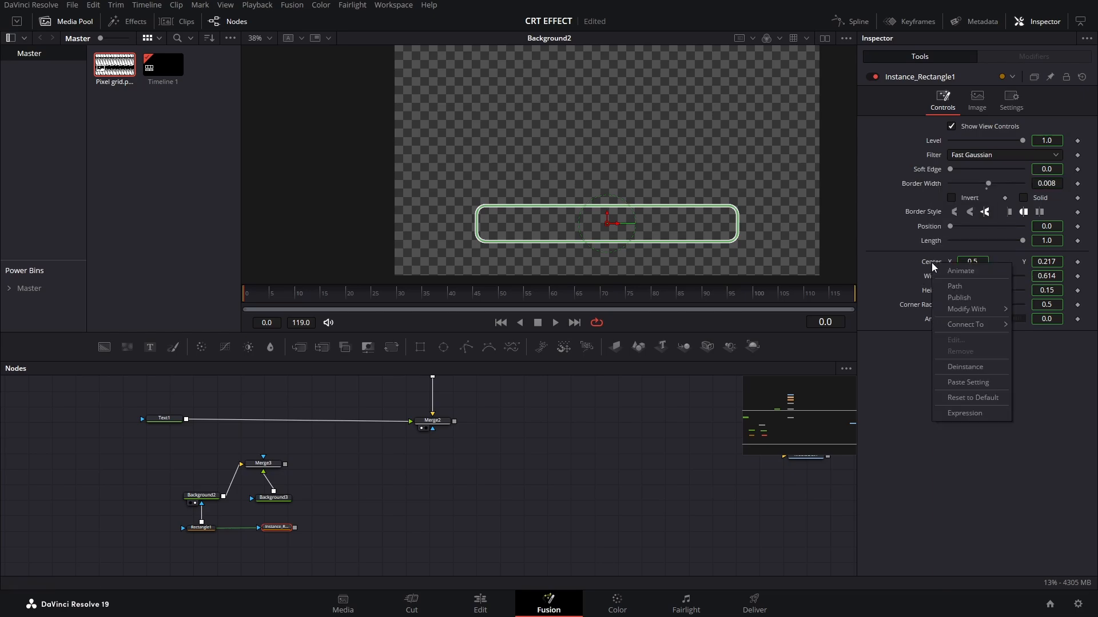
click(969, 367)
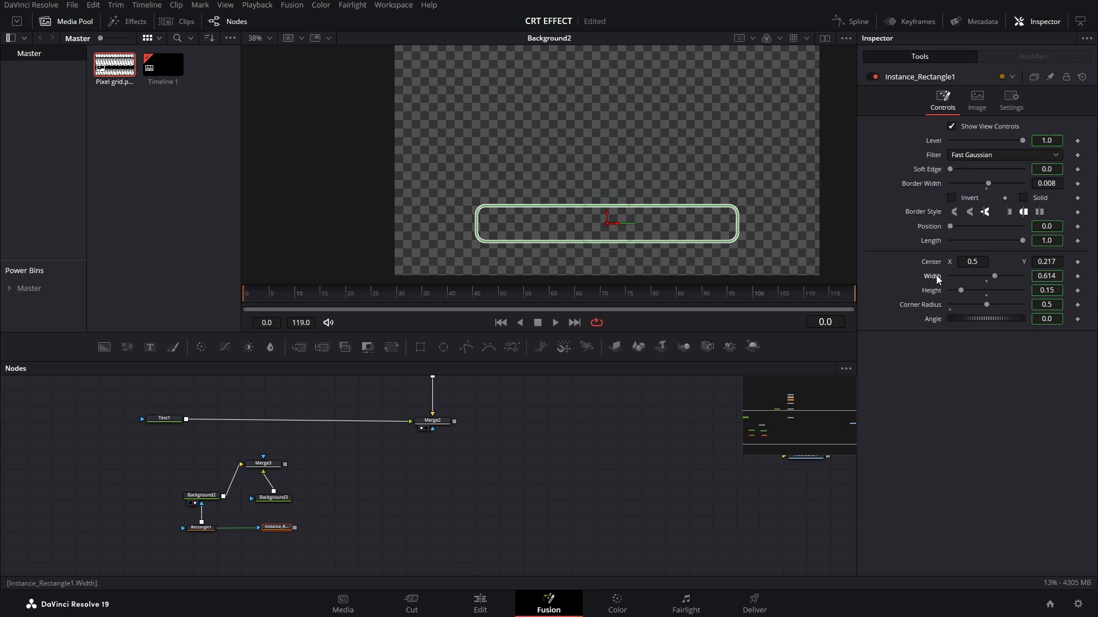
right_click(935, 275)
click(969, 380)
right_click(937, 293)
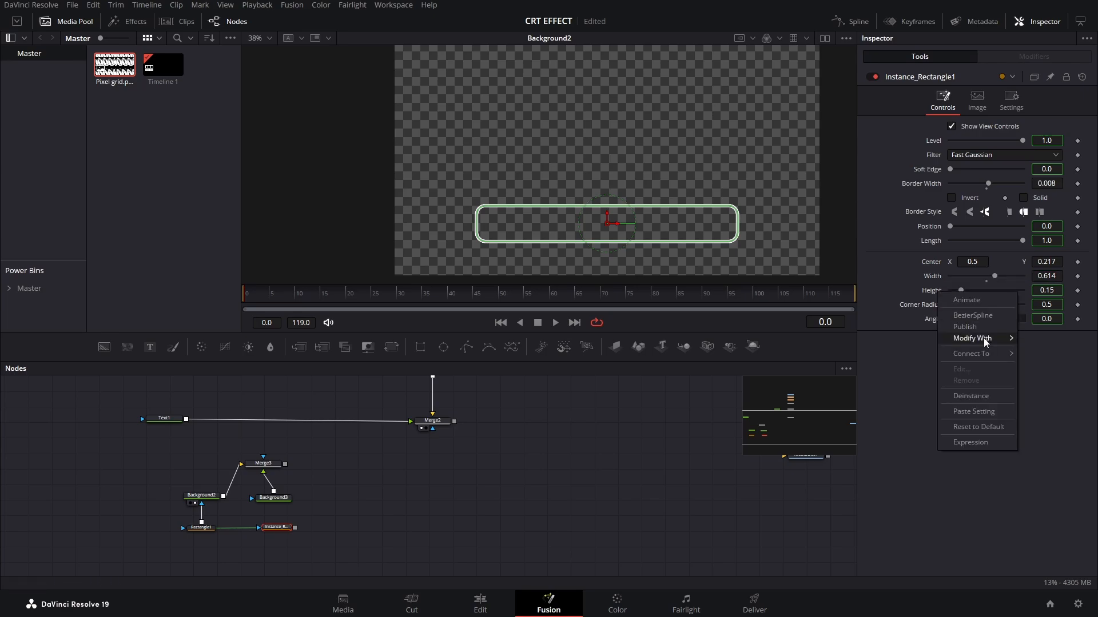
click(995, 398)
Step: Mask Background3 with the instanced rectangle, view Merge3, and make the shape solid with border width 0.0
drag(256, 498, 514, 223)
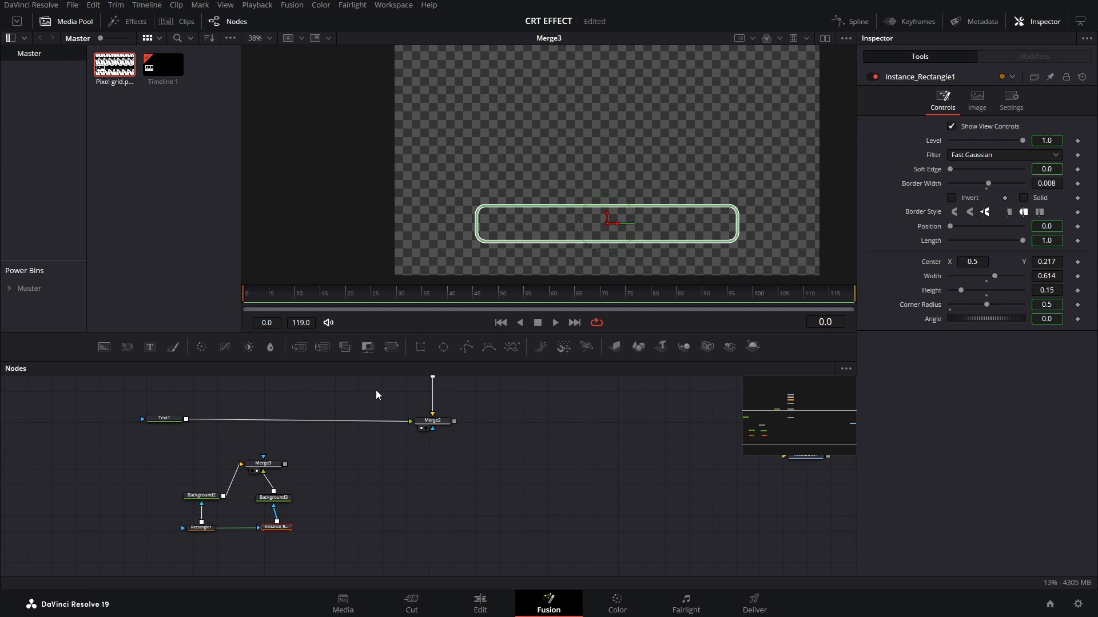
click(1023, 198)
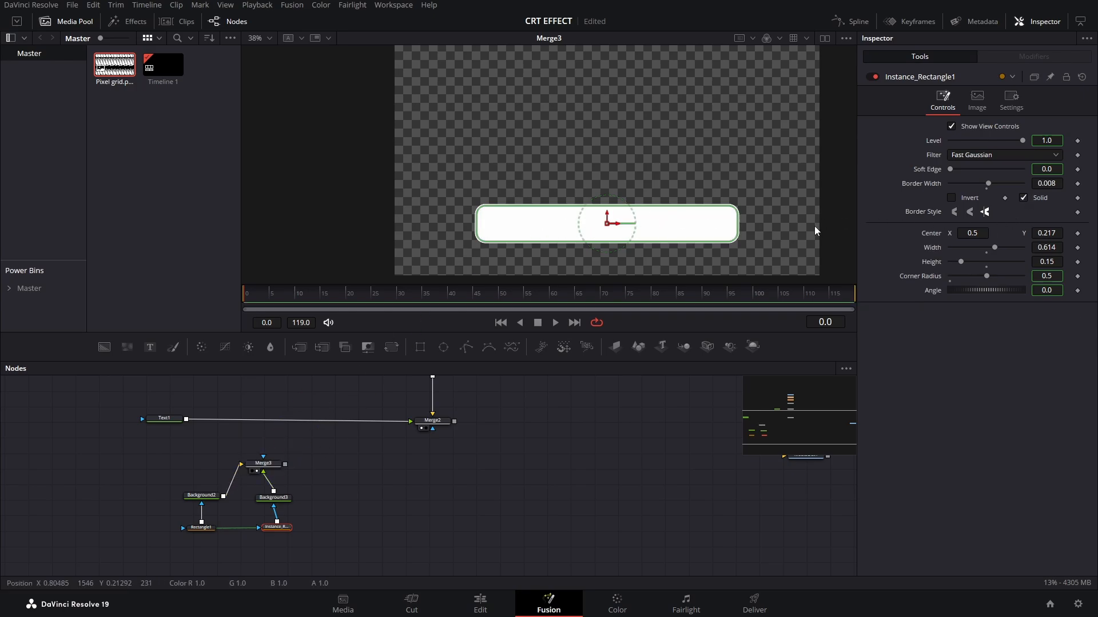
double_click(930, 185)
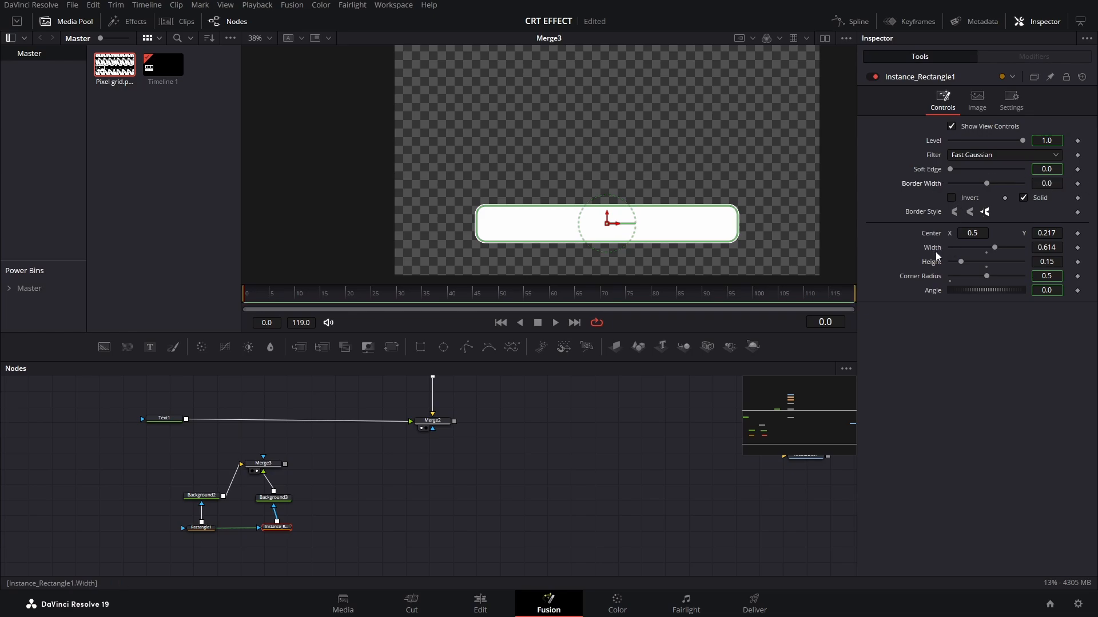
Step: Shrink the solid instanced rectangle inside the outline to width 0.588 and height 0.112
mouse_move(1052, 263)
mouse_down()
mouse_move(1031, 262)
mouse_move(1049, 247)
mouse_move(1039, 247)
mouse_up()
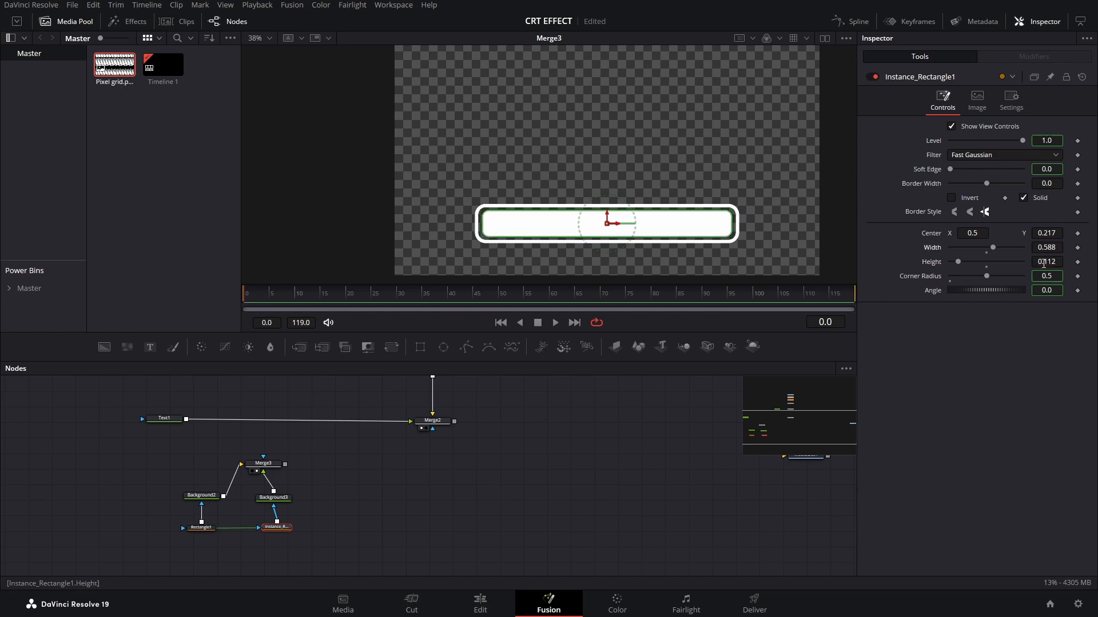
scroll(672, 225, up, 2)
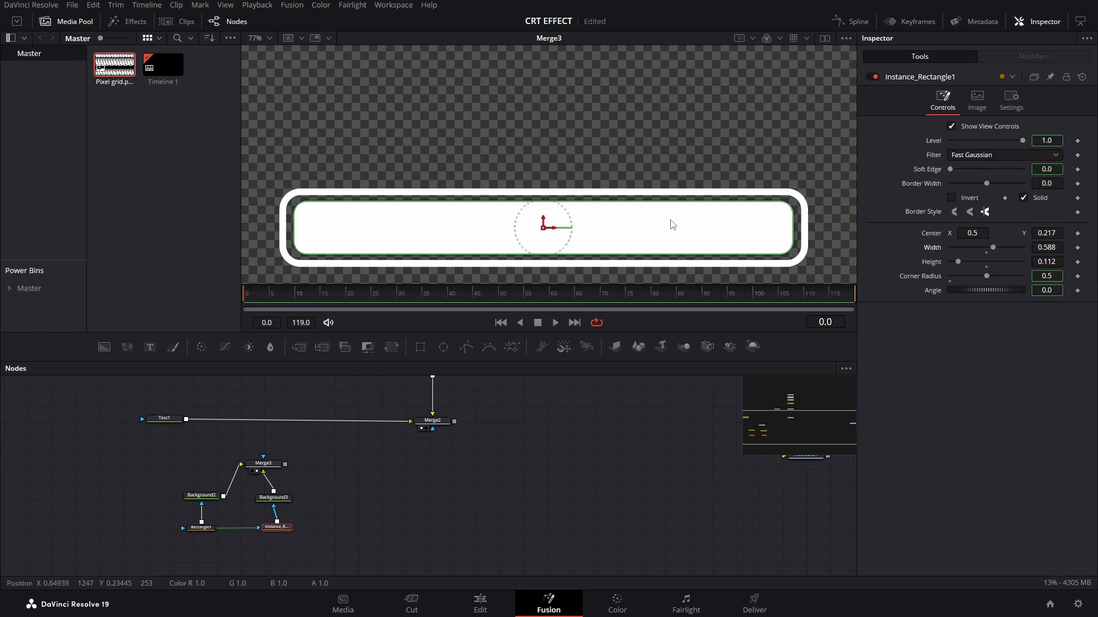
scroll(672, 224, down, 1)
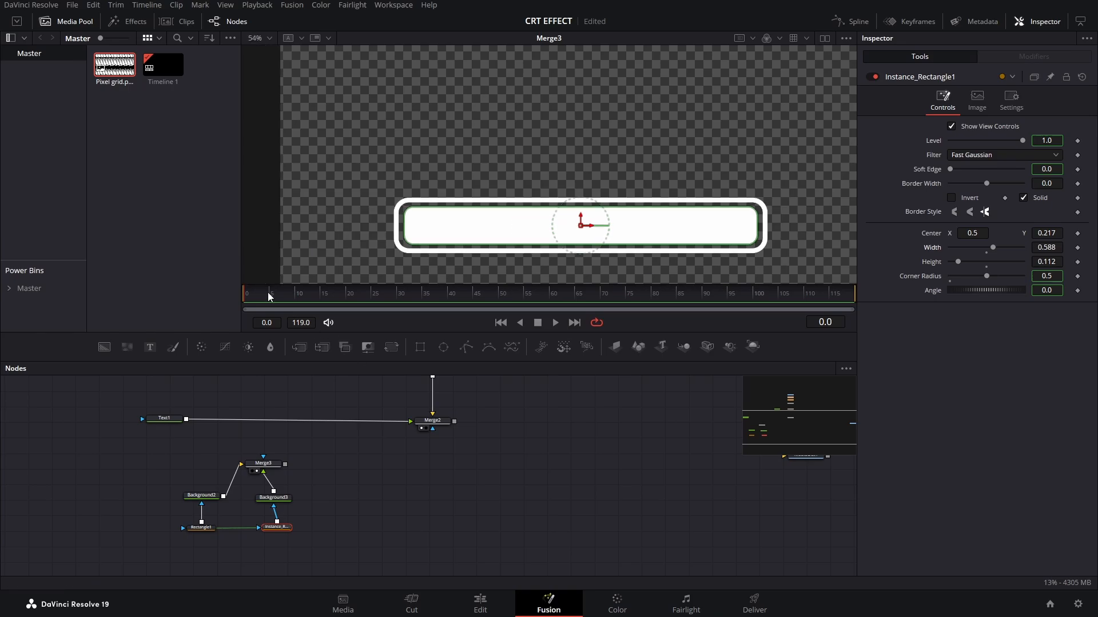
Step: Keyframe the instanced rectangle's Width and Center at frame 60 with the bar full
click(550, 293)
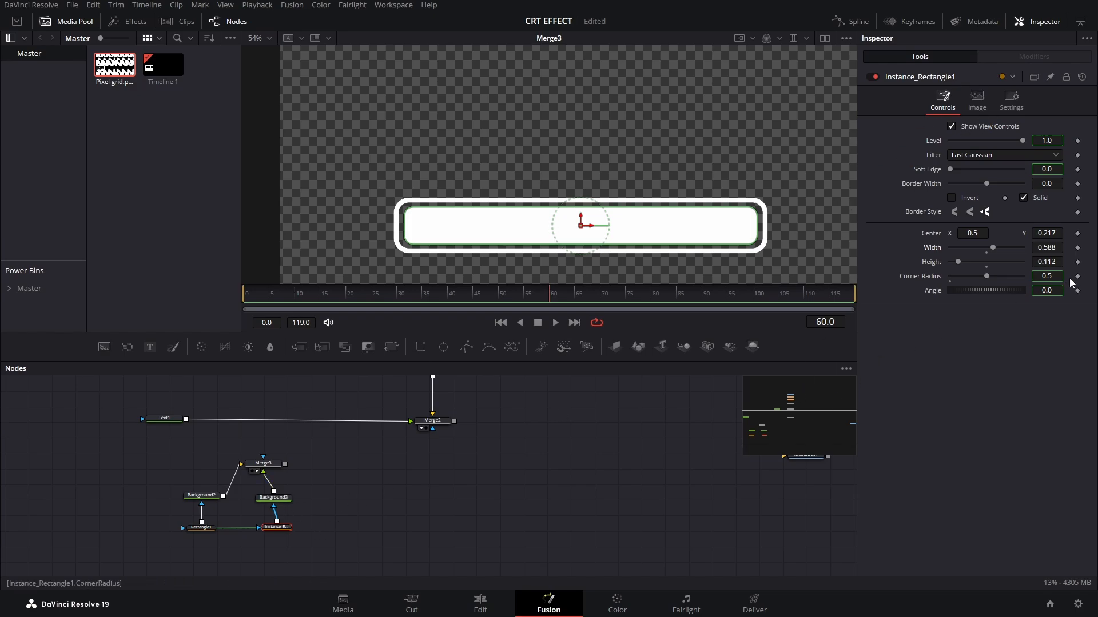
key(ctrl+s)
click(1077, 248)
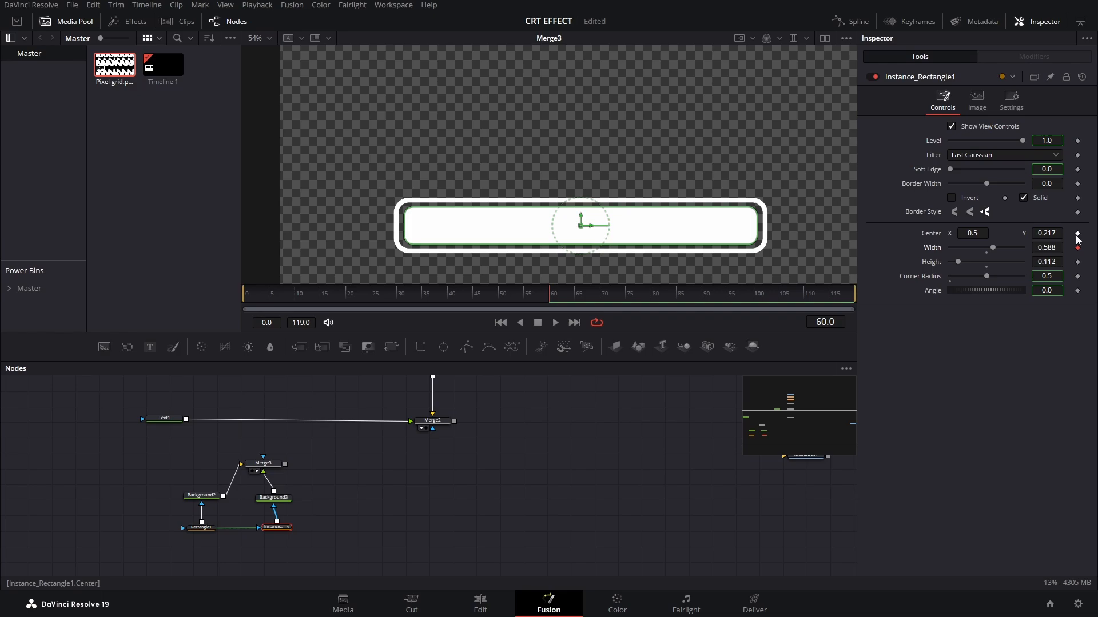
click(1078, 233)
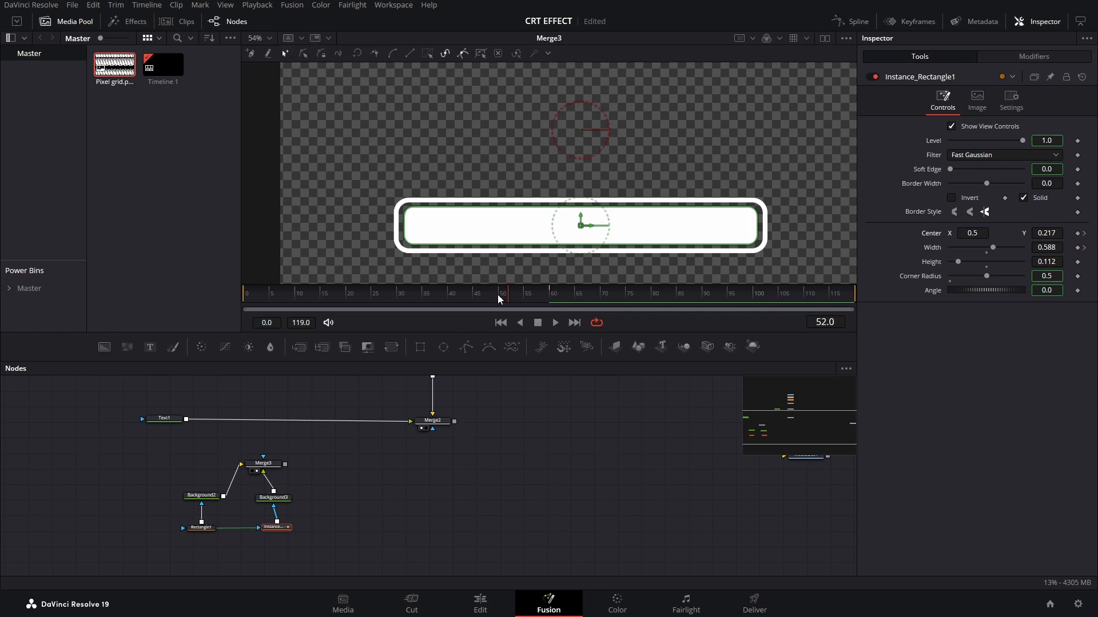
Step: At frame 0, keyframe the instanced rectangle's Width at 0.0 and its Center X at the bar's left end, and preview the fill animation
drag(497, 294, 204, 296)
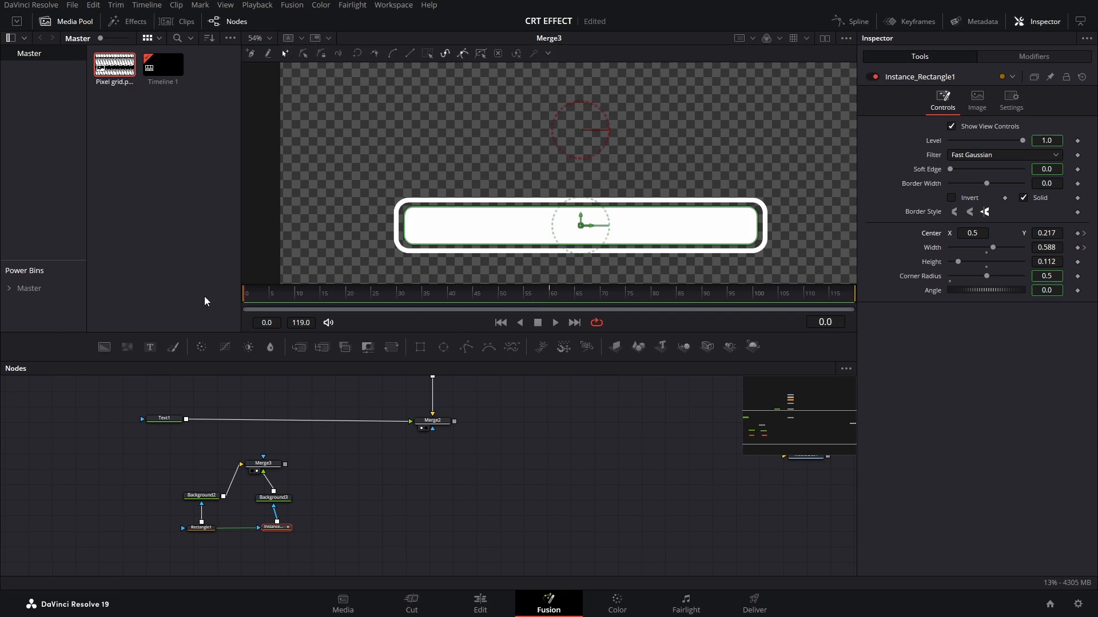
click(1078, 249)
click(1078, 234)
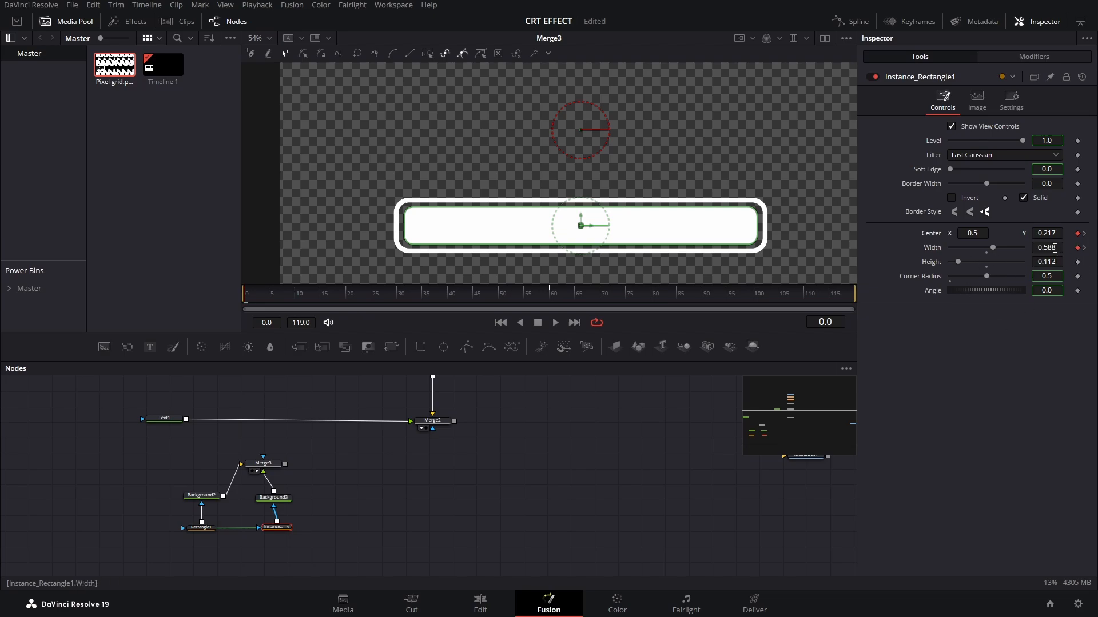
drag(1054, 248, 718, 254)
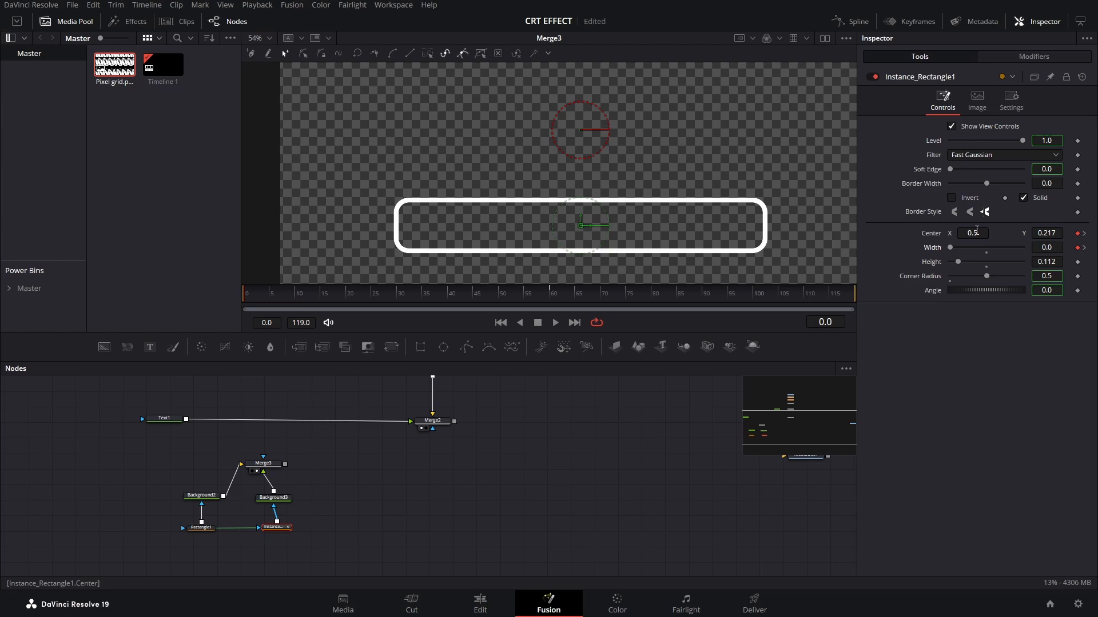
drag(972, 234, 805, 235)
click(555, 323)
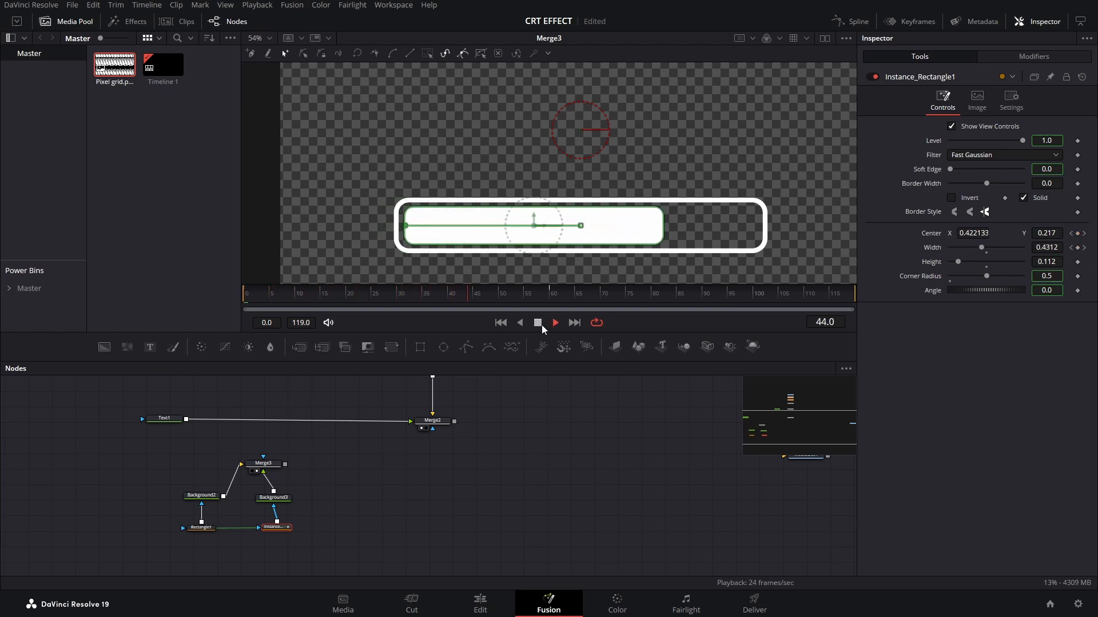
click(538, 322)
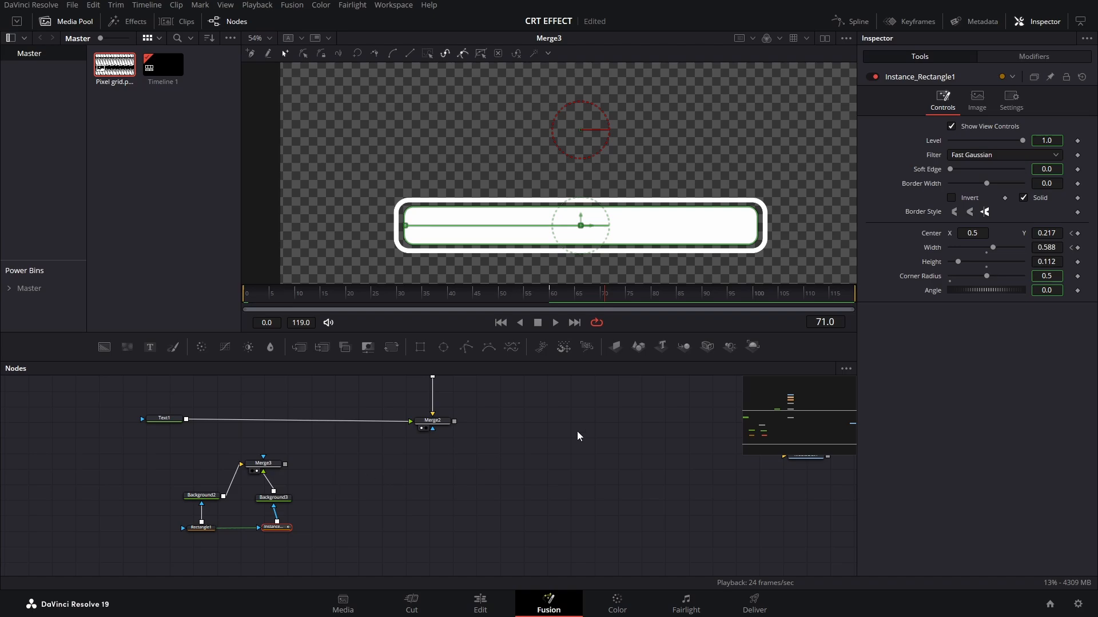
Step: Smooth the instanced rectangle's Displacement and Width animation curves between their keyframes in the Spline editor
click(855, 21)
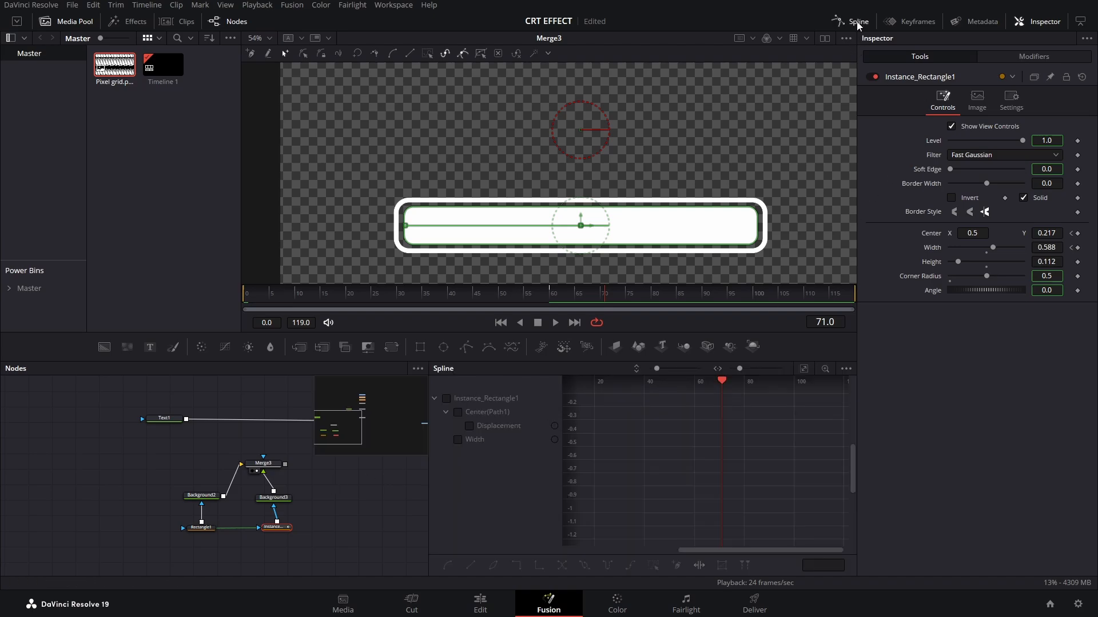
click(447, 398)
click(804, 368)
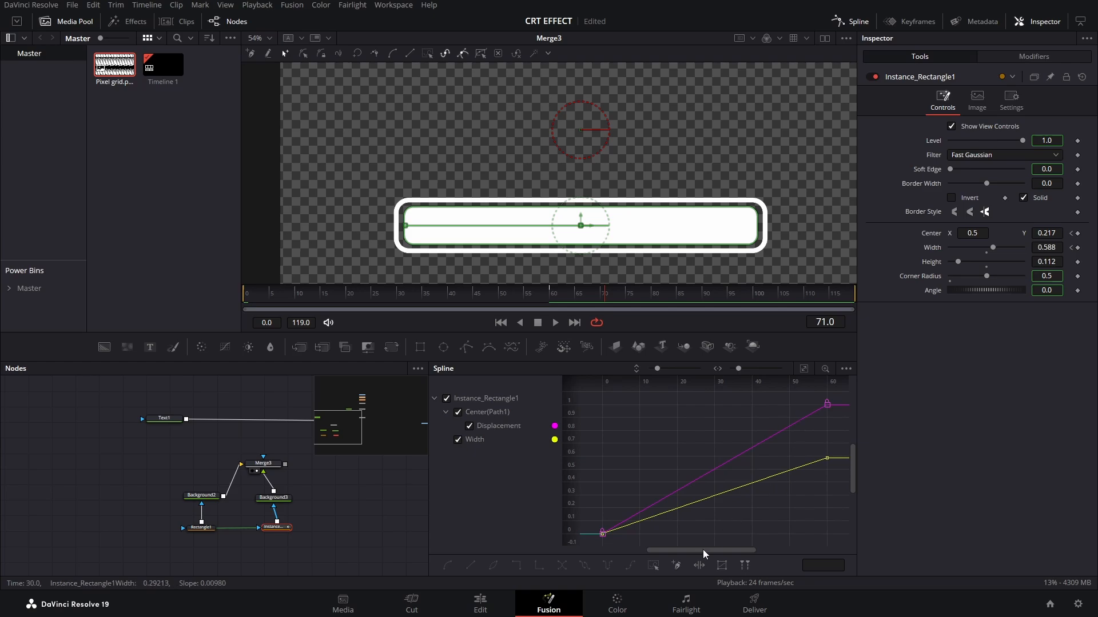
click(653, 566)
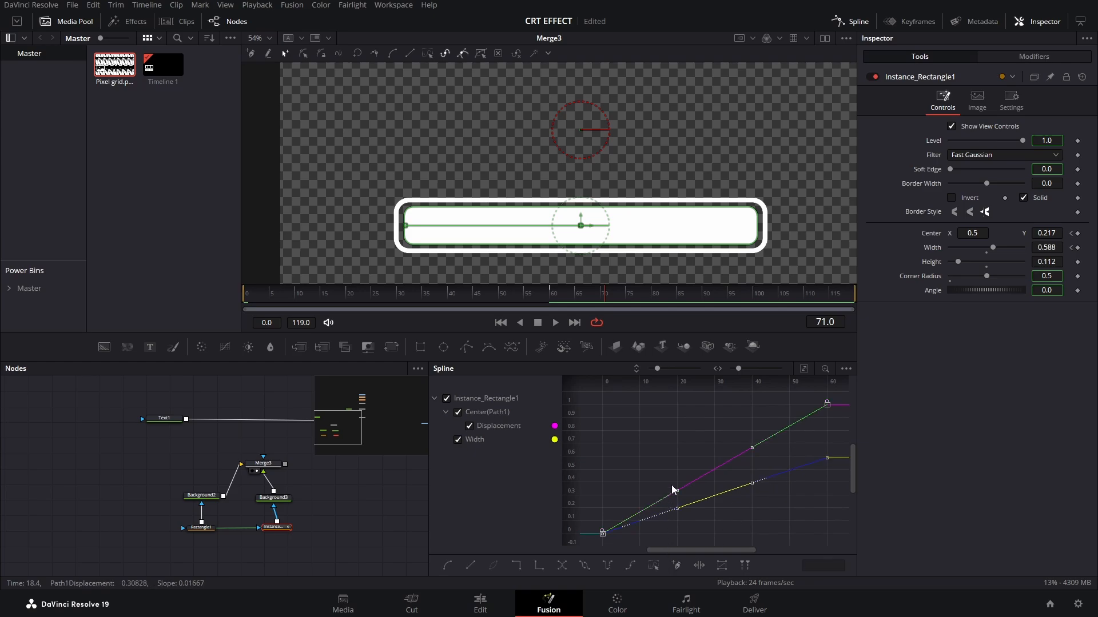
key(shift+s)
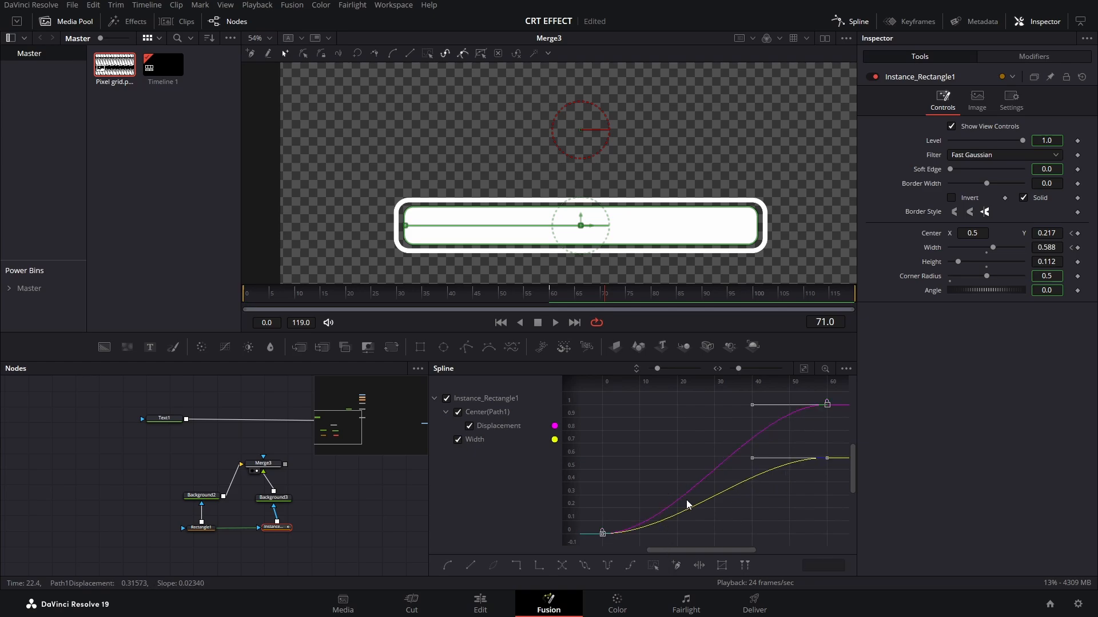
click(851, 22)
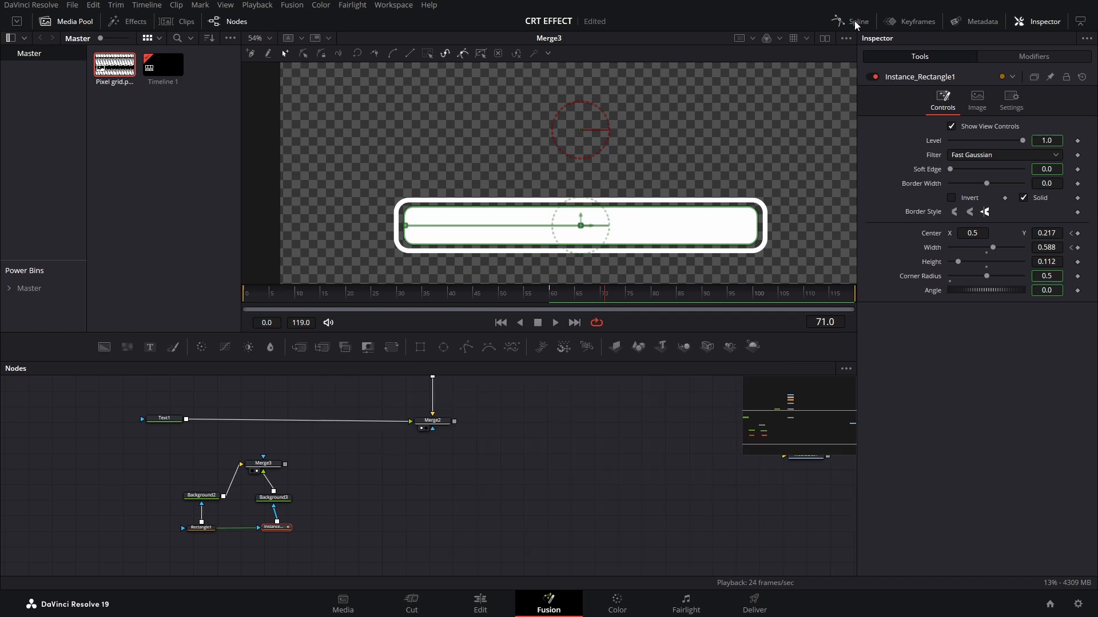
Step: Merge the loading bar from Merge3 over Text1 ahead of Merge2, and view Merge2
click(254, 465)
drag(269, 465, 185, 420)
drag(288, 462, 237, 418)
drag(443, 422, 486, 249)
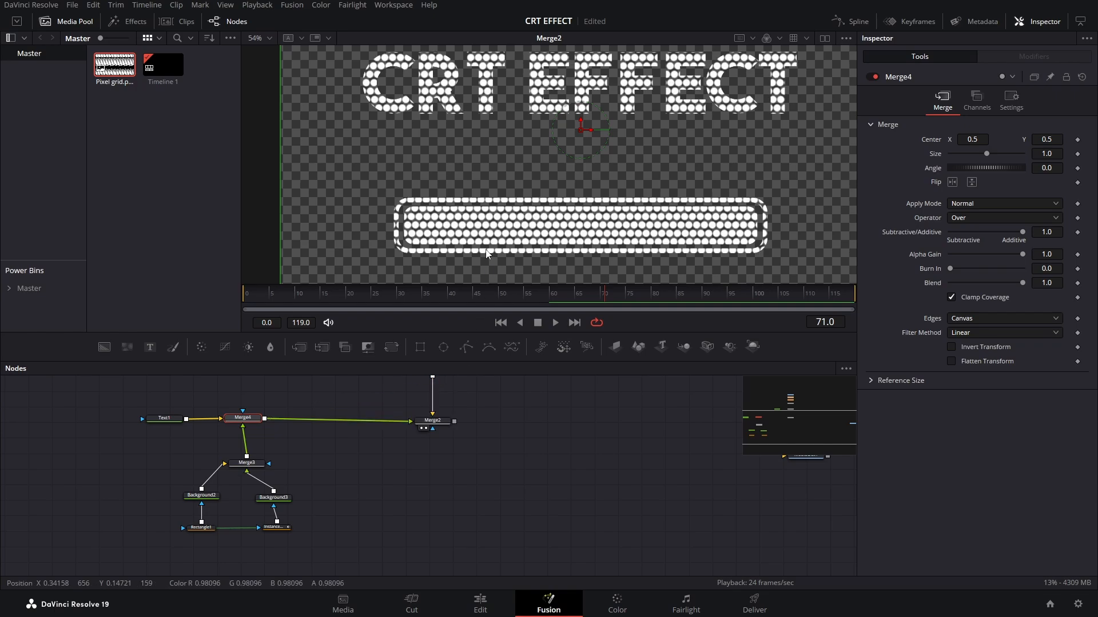
Step: Add a Blur node between Merge4 and Merge2
scroll(505, 148, down, 2)
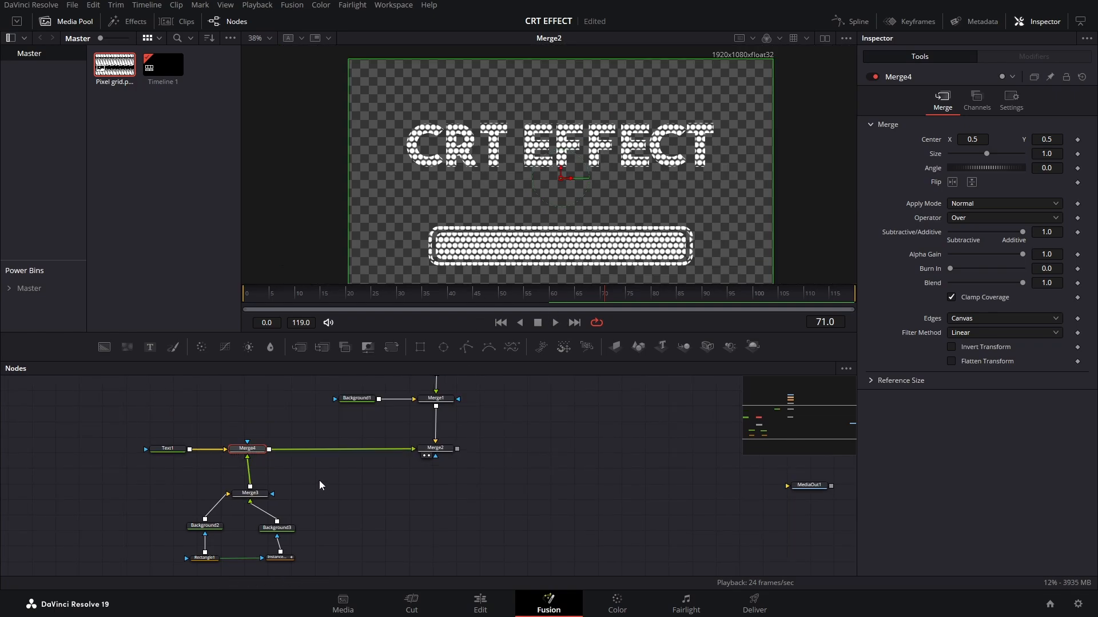
key(shift+space)
text(glow)
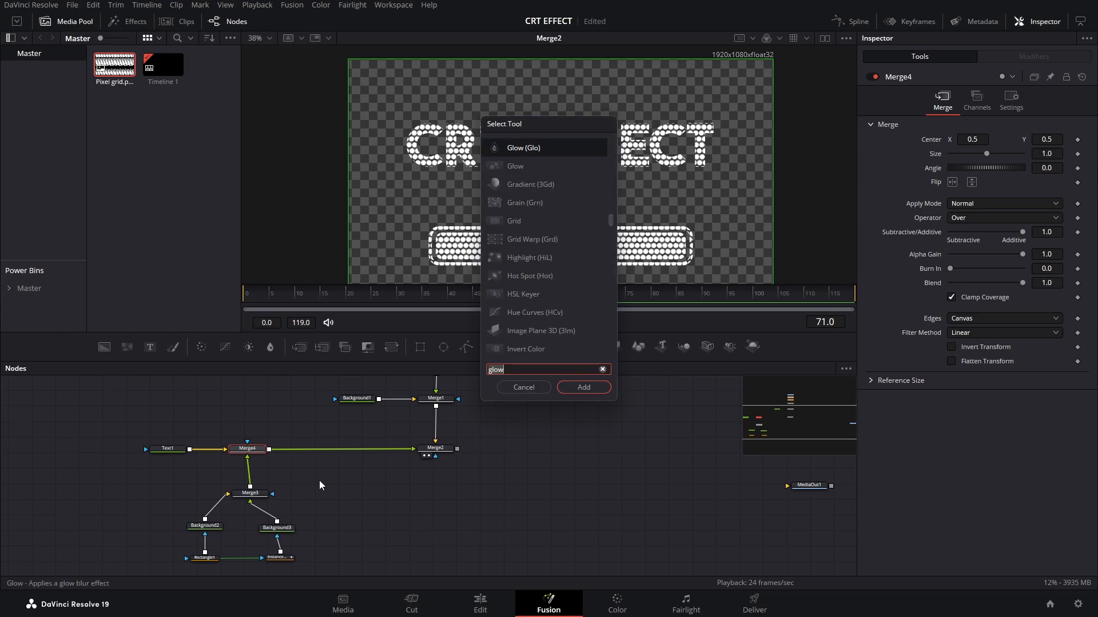
key(BackSpace)
key(BackSpace)
key(BackSpace)
key(BackSpace)
text(blur)
key(Return)
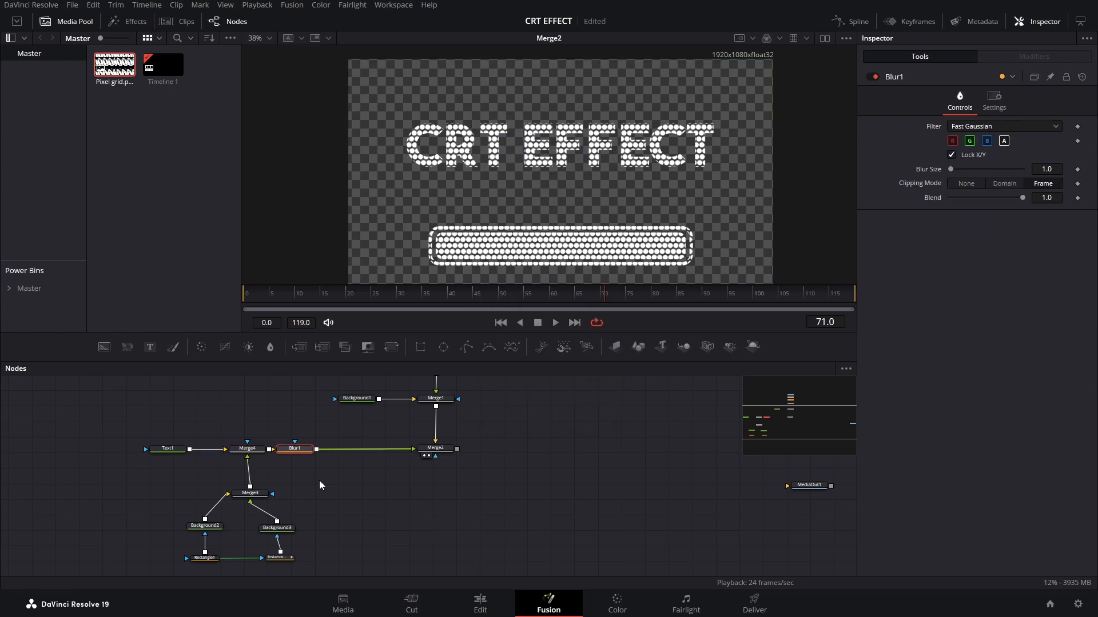
Step: Add a Glow node between the Blur node and Merge2
key(shift+space)
text(glow)
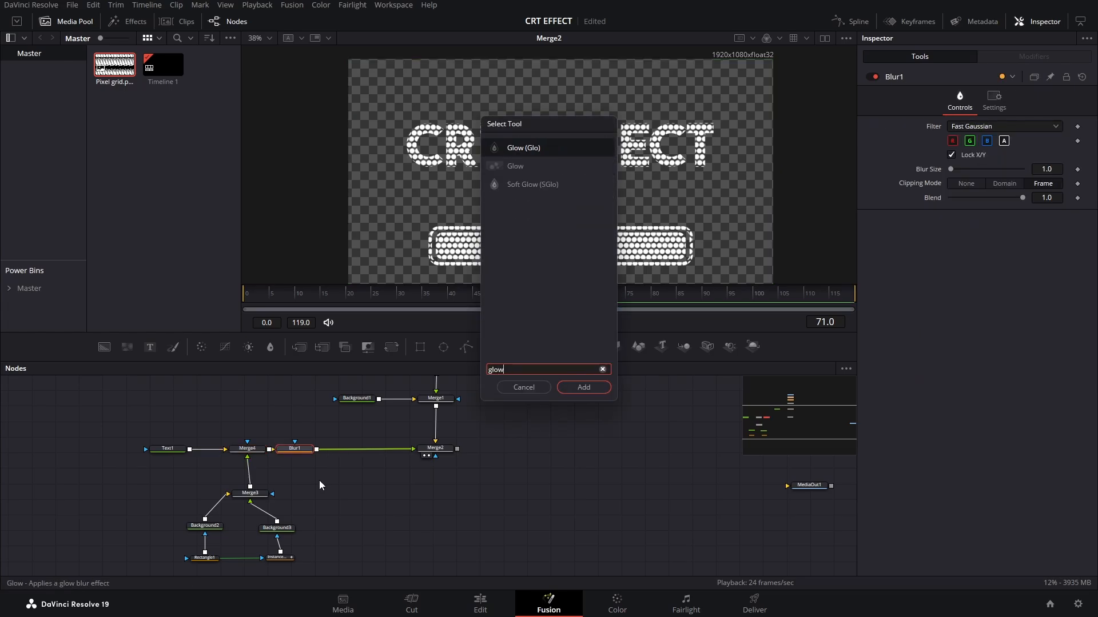
key(Escape)
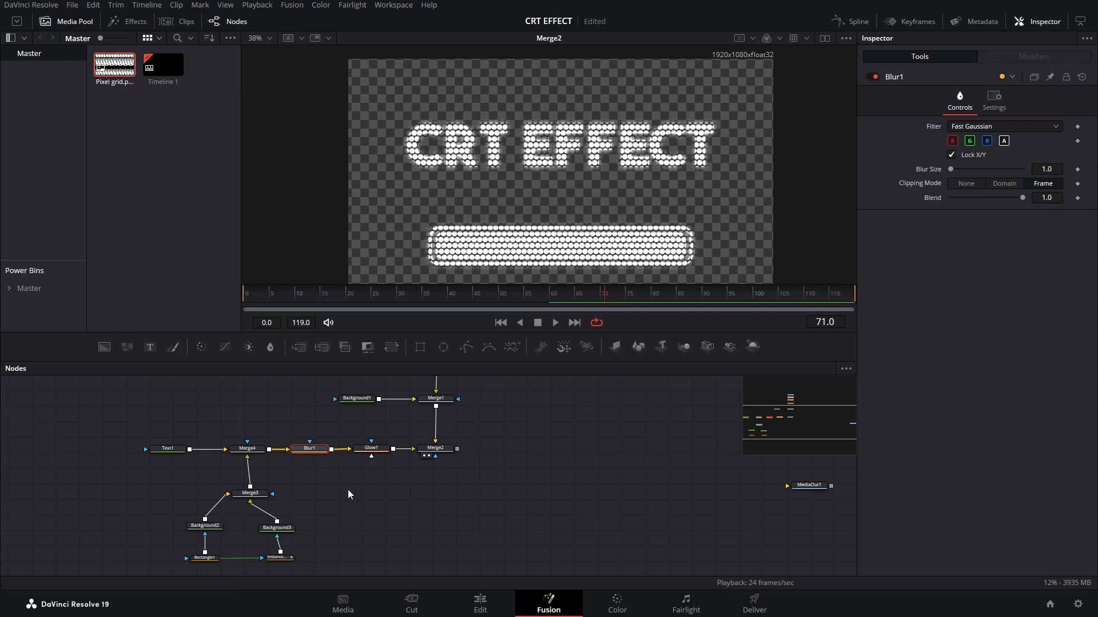
Step: Rename the Blur node PreBlur and the Glow node PreGlow
key(F2)
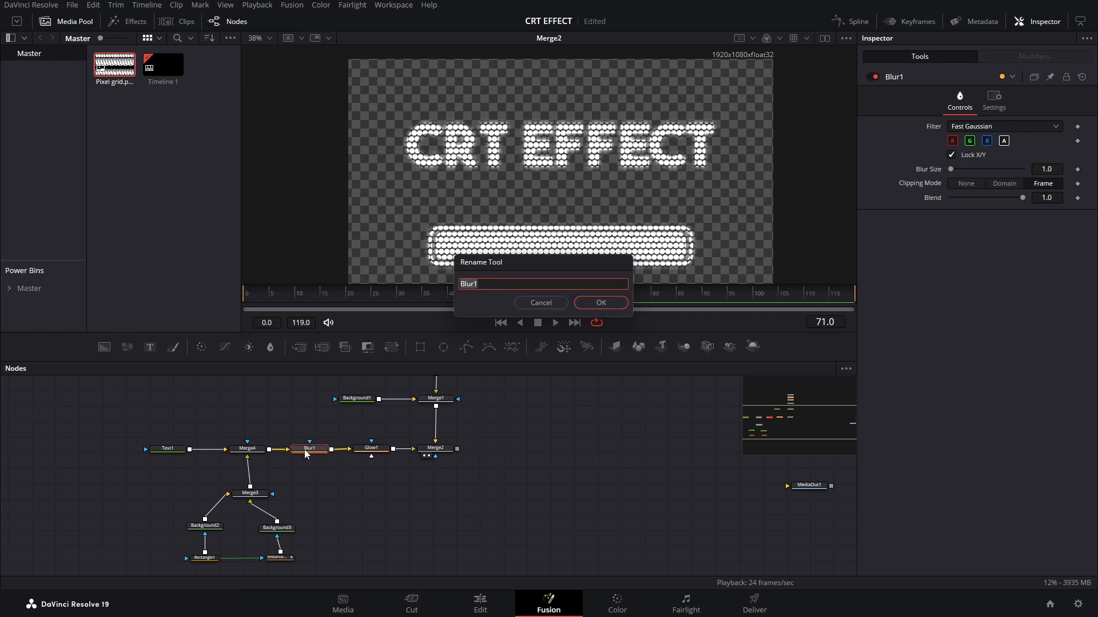
text(PreBlur)
key(Return)
click(376, 455)
key(F2)
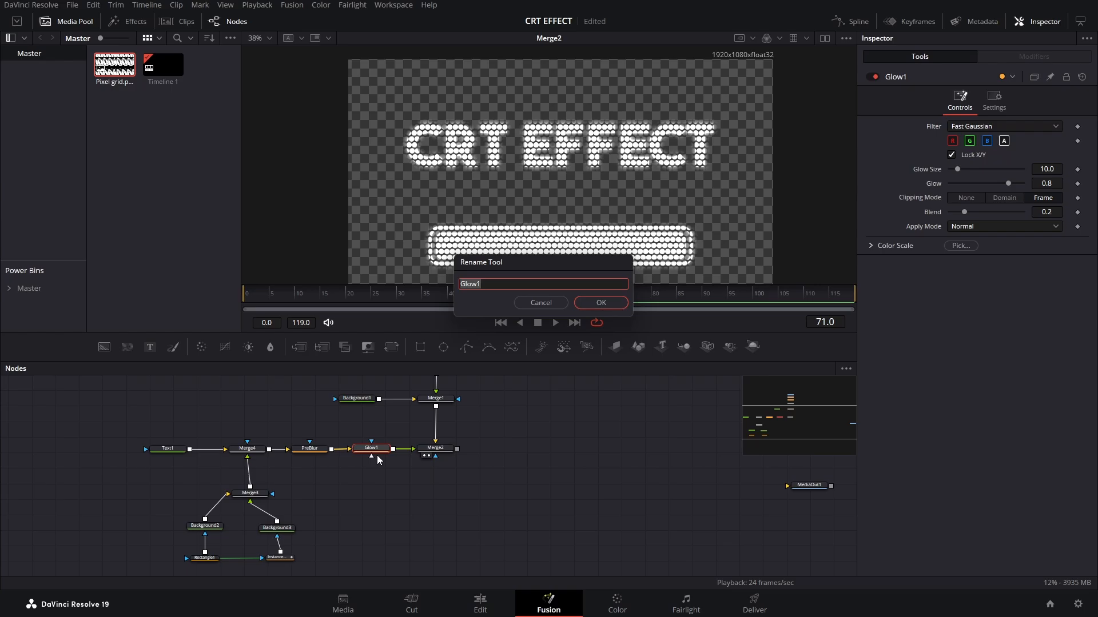
text(PreGlow)
key(Return)
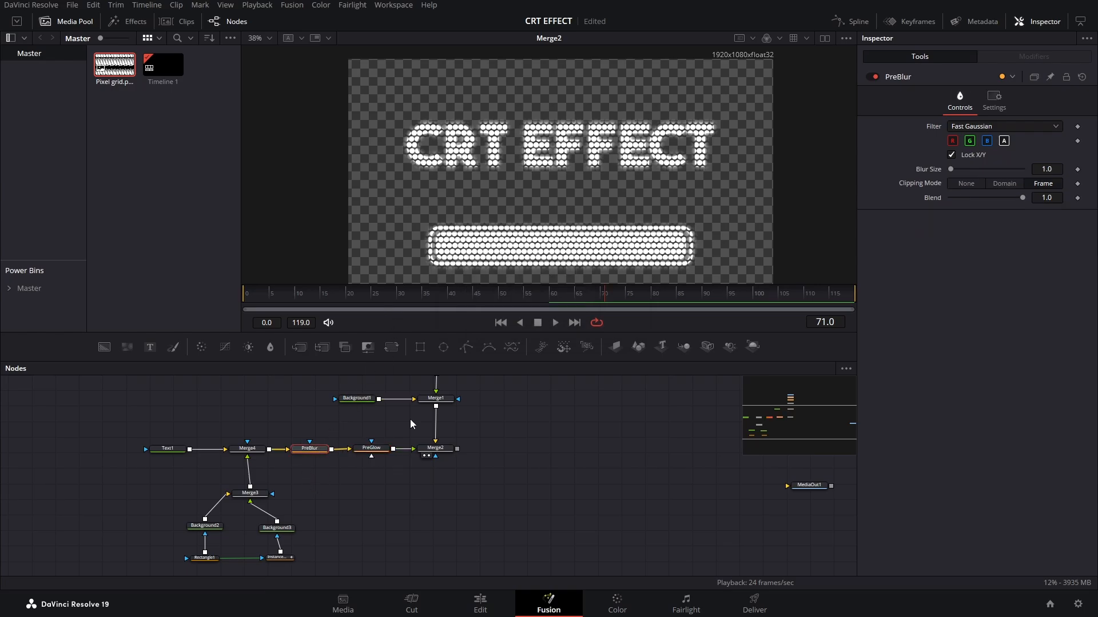
Step: Set PreBlur's Blur Size to 3.0 while examining the pixel dots in the text
click(310, 456)
scroll(456, 159, up, 5)
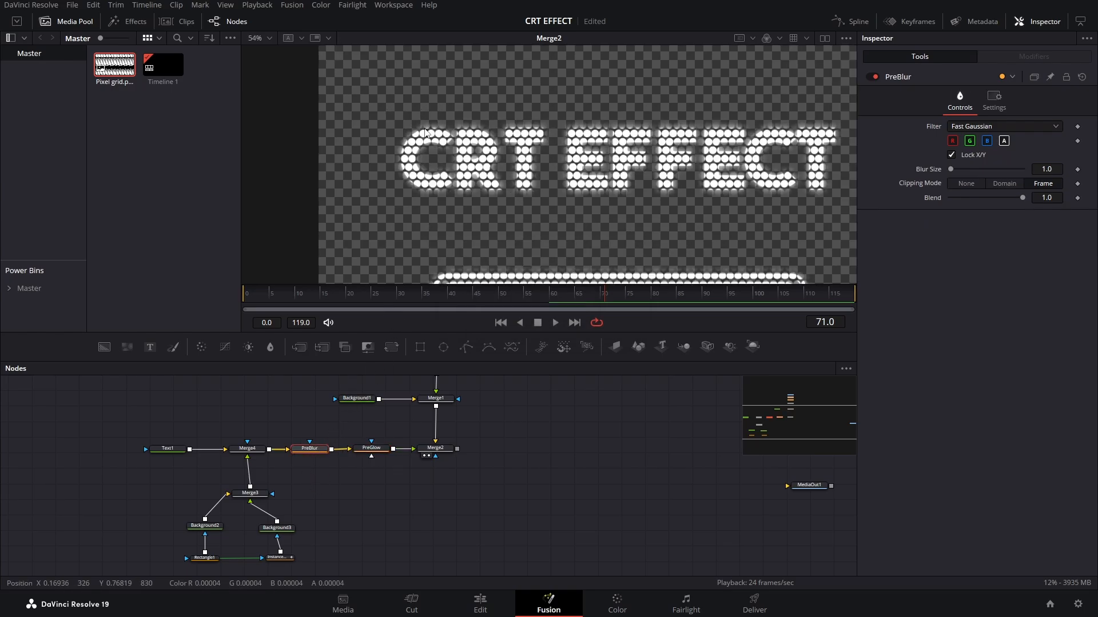
scroll(455, 159, up, 2)
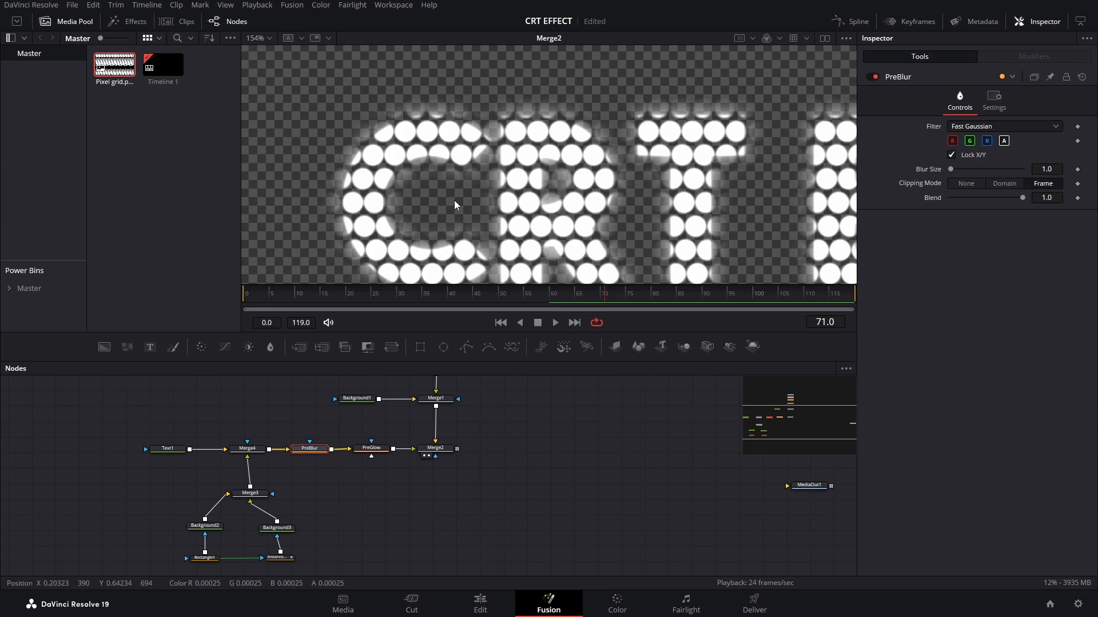
drag(455, 191, 425, 140)
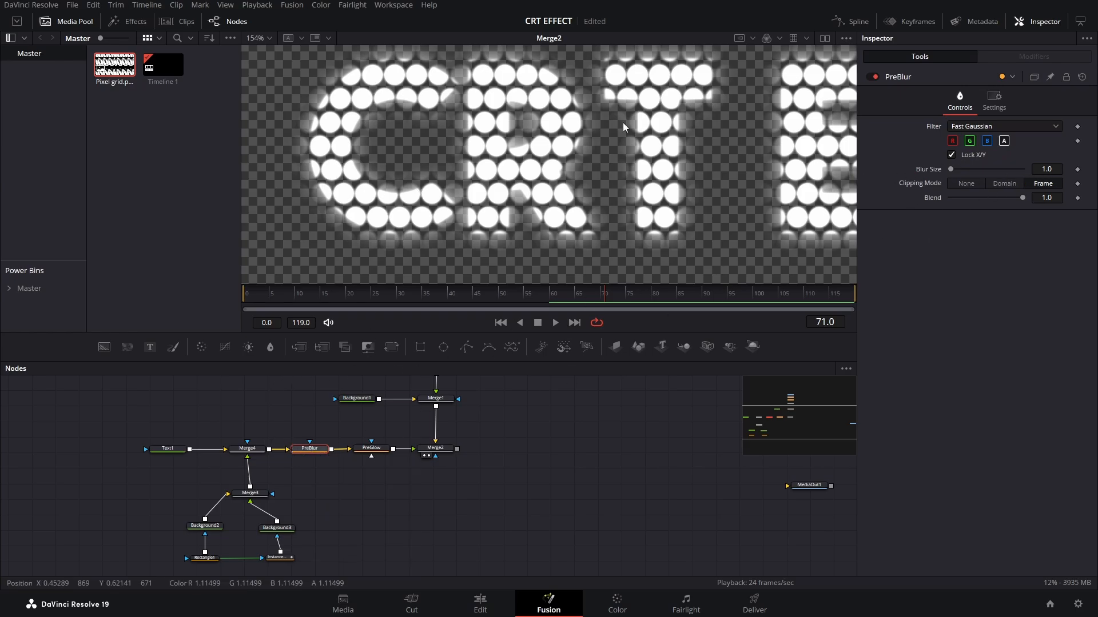
drag(596, 131, 581, 154)
drag(1047, 169, 1065, 169)
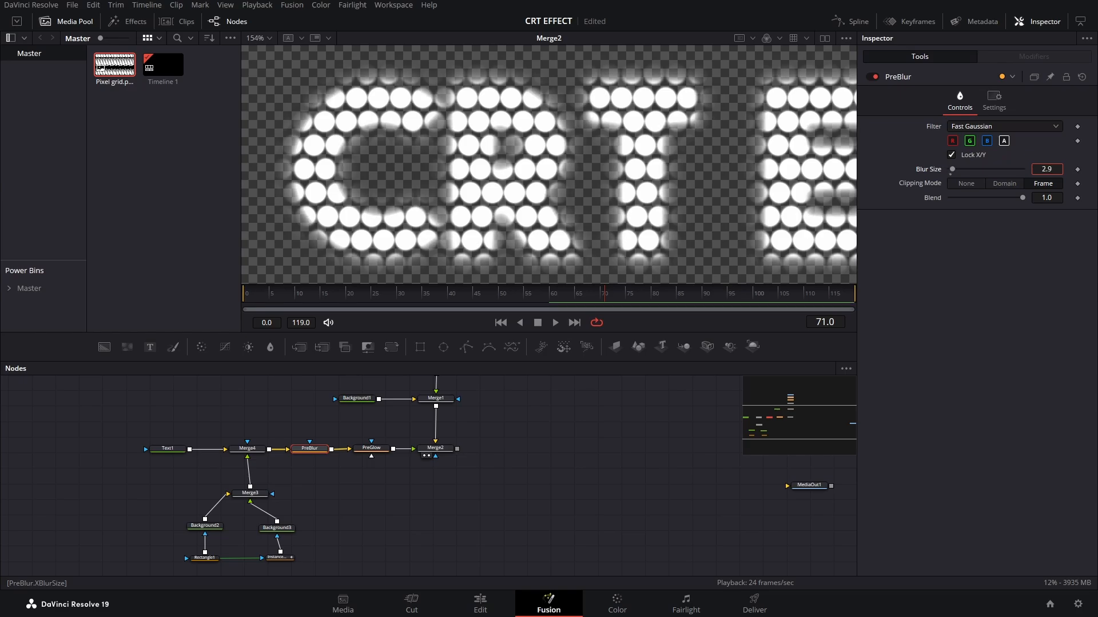
key(Tab)
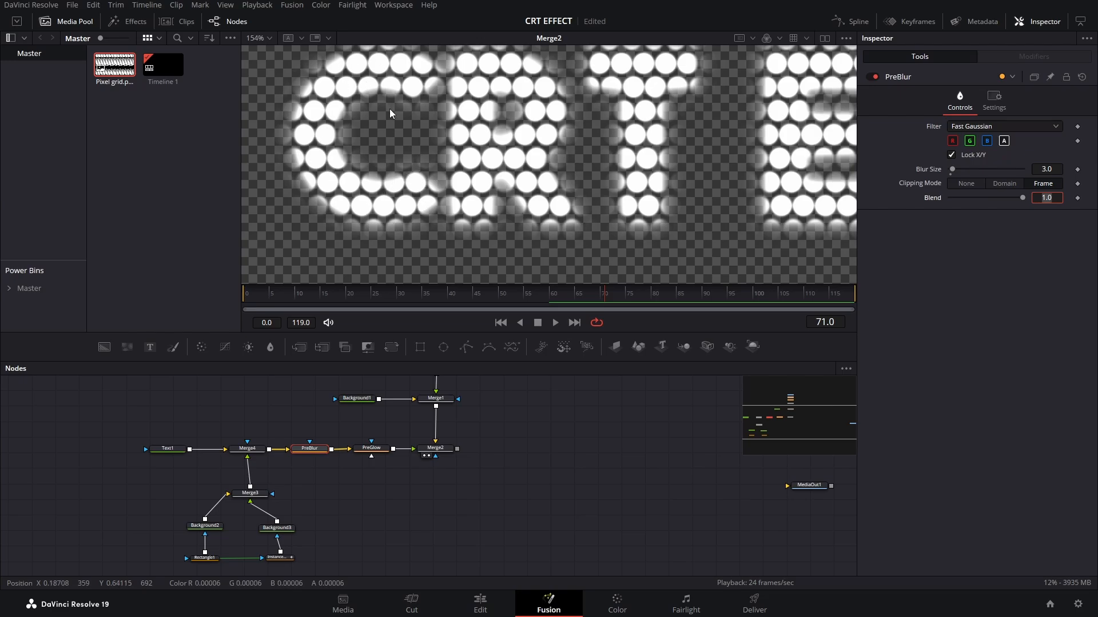
Step: Compare PreGlow Glow Sizes of 52.6 and 0.0 on the text, and settle on 16.7
click(371, 447)
scroll(606, 154, down, 1)
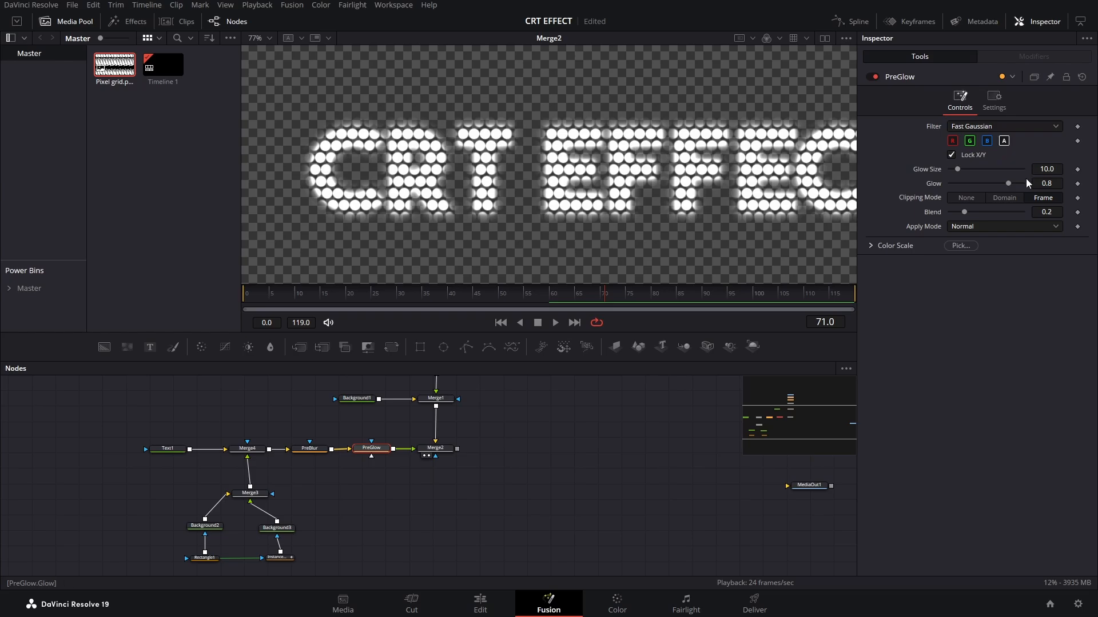
scroll(571, 114, up, 1)
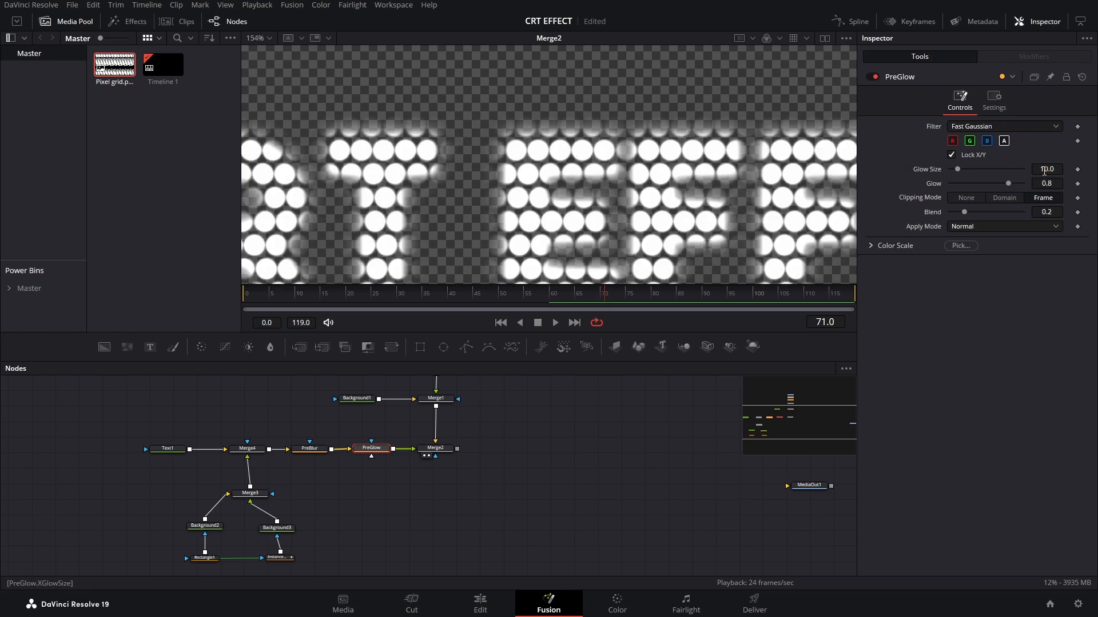
drag(1044, 170, 1083, 169)
scroll(513, 102, down, 2)
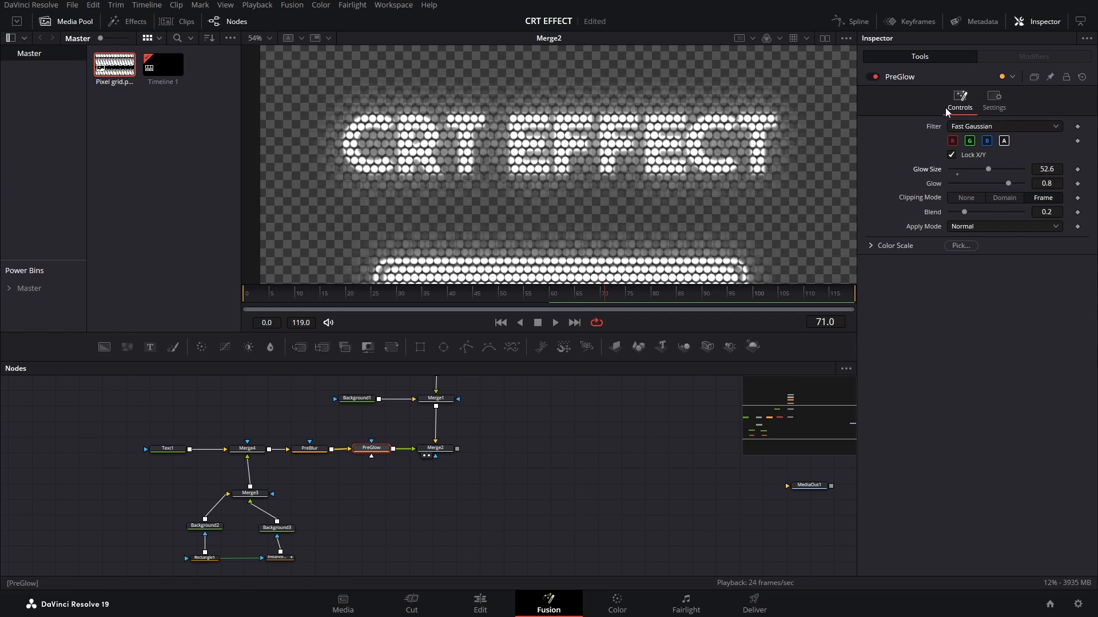
drag(1054, 169, 1040, 170)
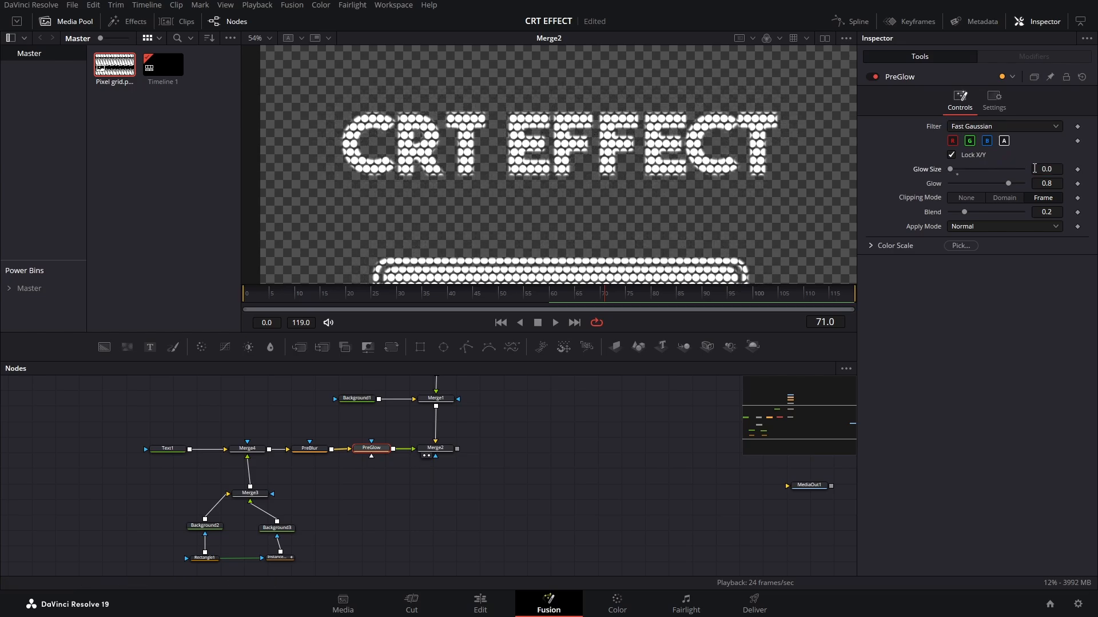
scroll(392, 149, up, 5)
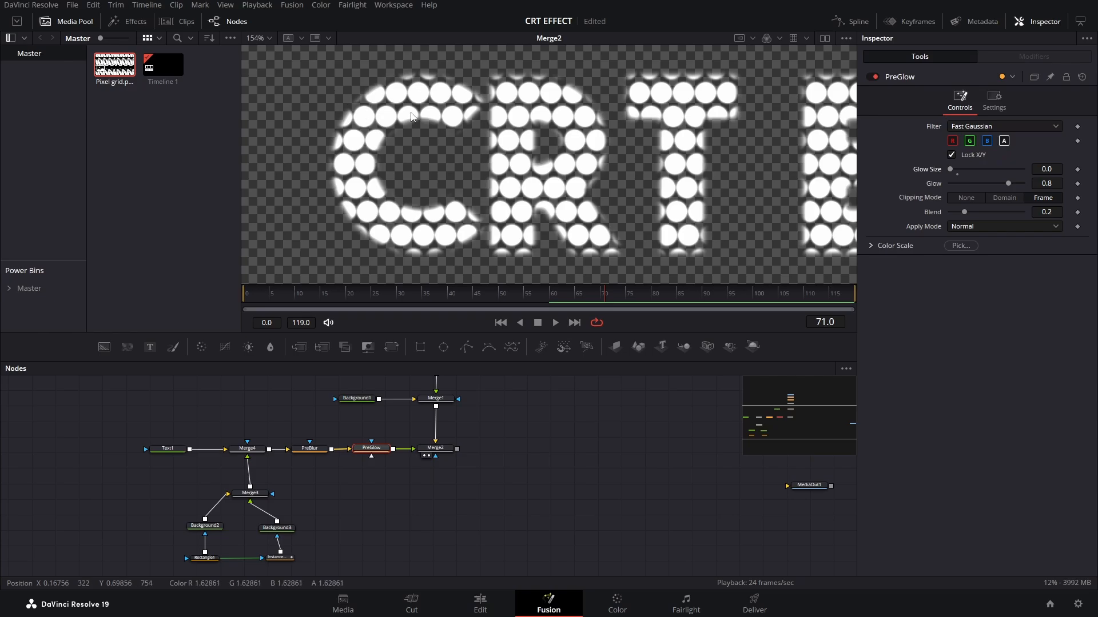
scroll(500, 149, down, 5)
drag(1044, 169, 1077, 169)
scroll(730, 134, down, 2)
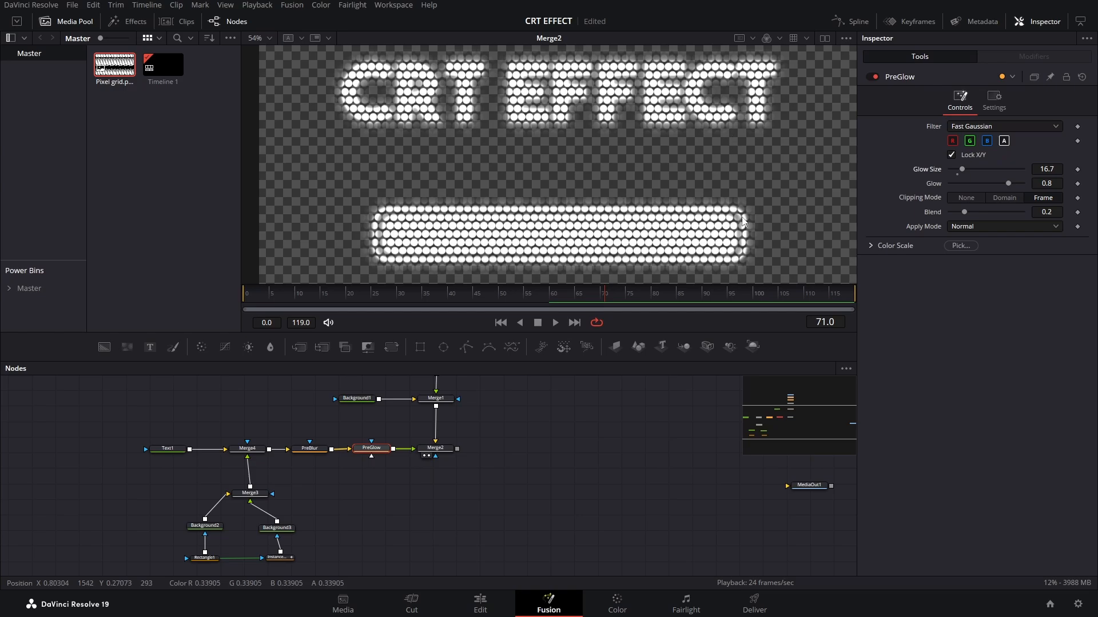
Step: Select Merge2 and save the project
click(437, 448)
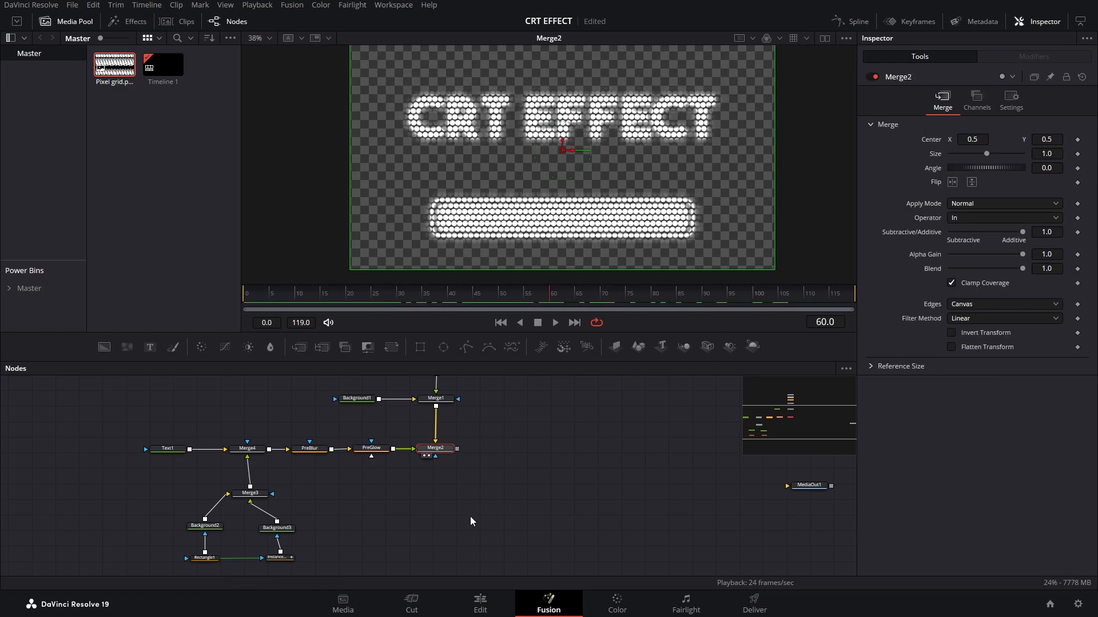
key(ctrl+s)
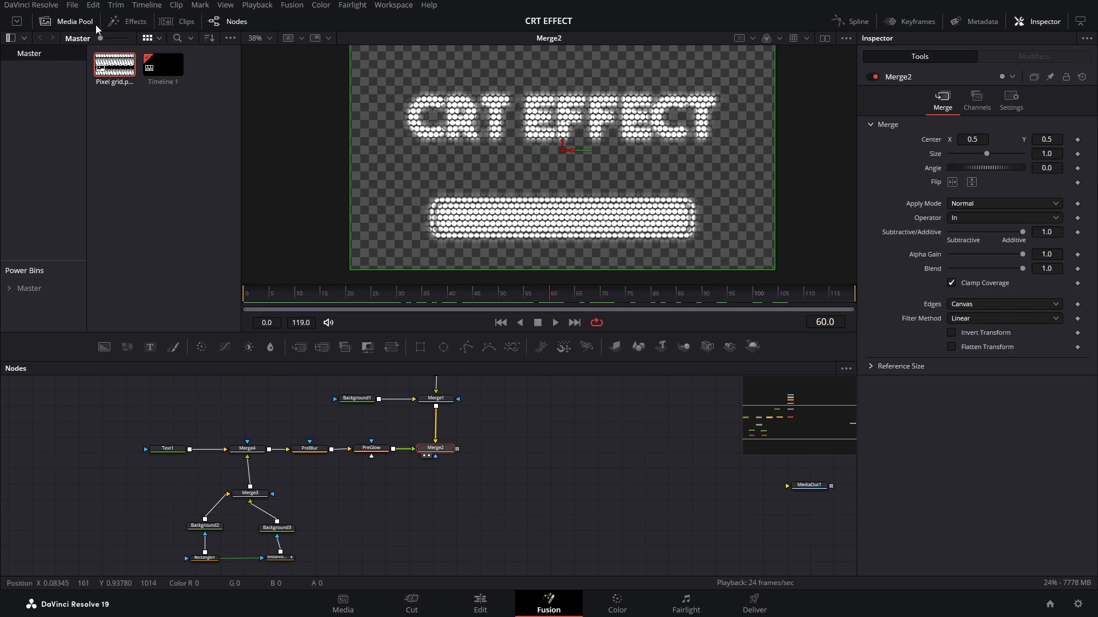
Step: Add the Chromatic Aberration tool from the Fusion templates after Merge2 and show it in the viewer
click(126, 21)
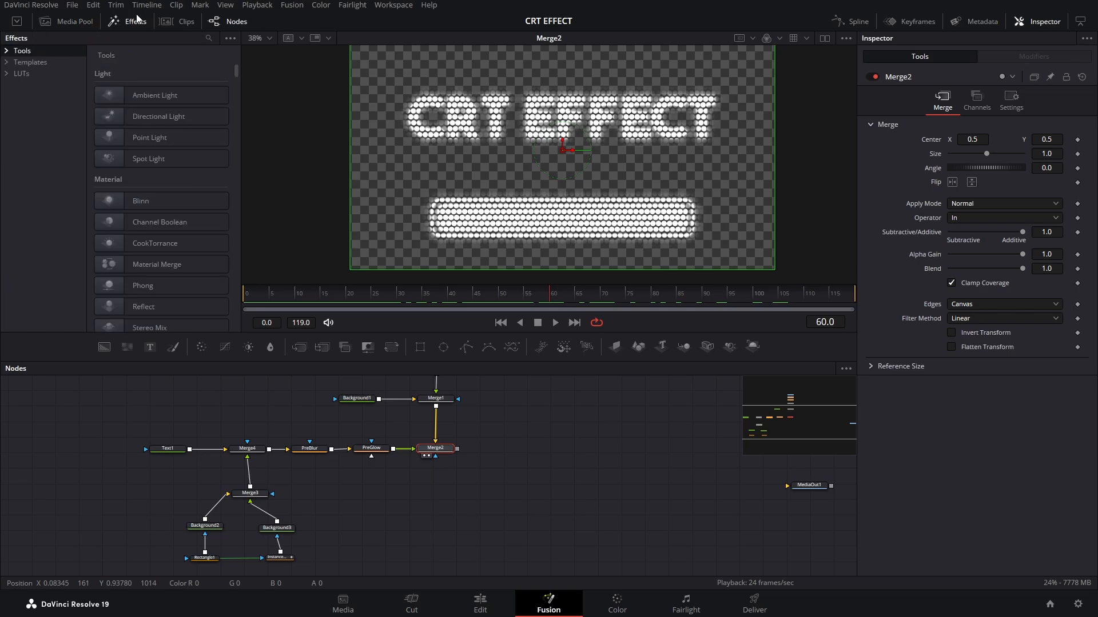
click(7, 63)
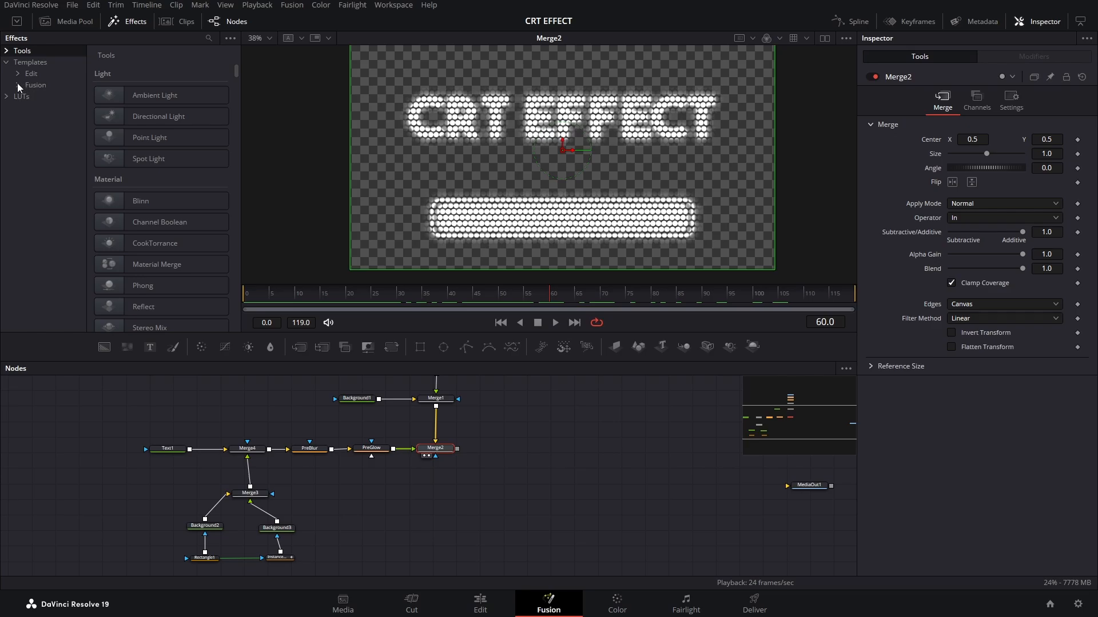
click(17, 85)
click(38, 85)
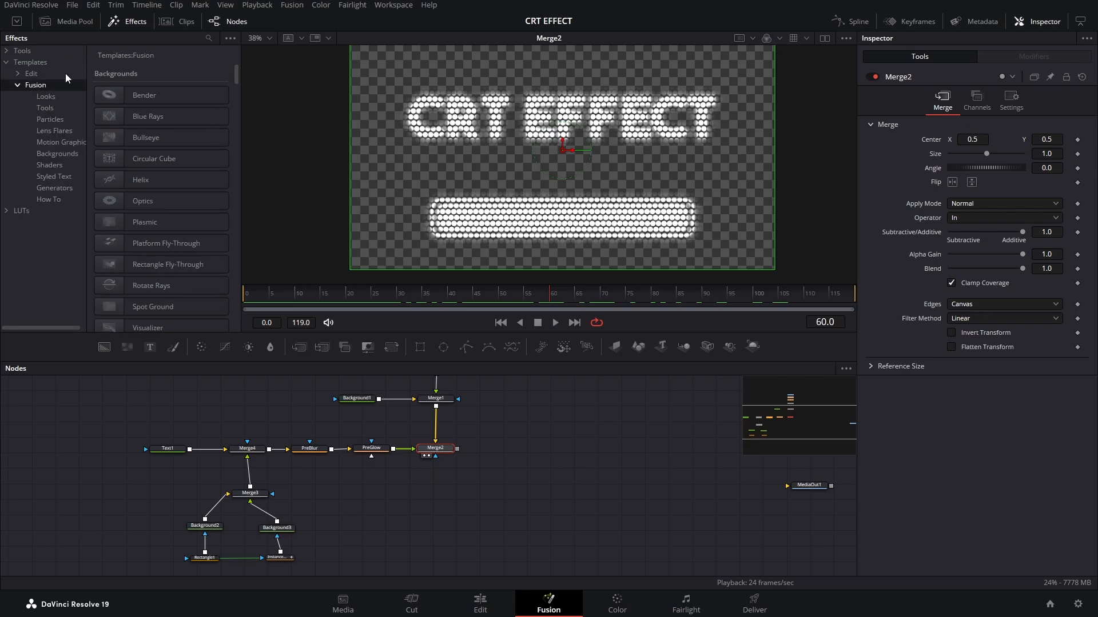
click(46, 108)
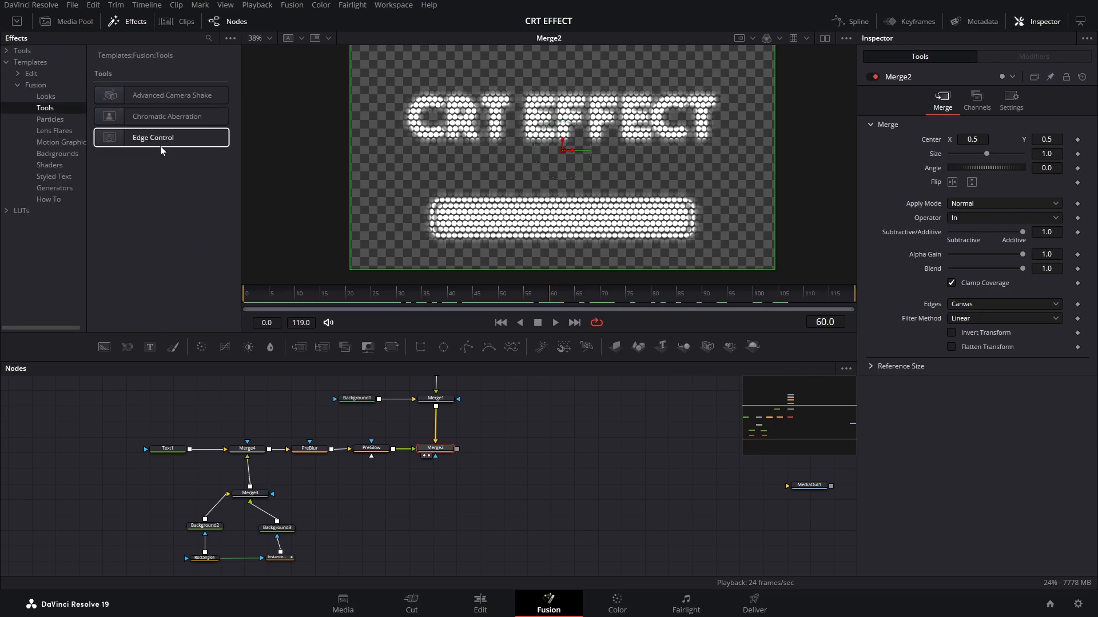
drag(172, 117, 435, 488)
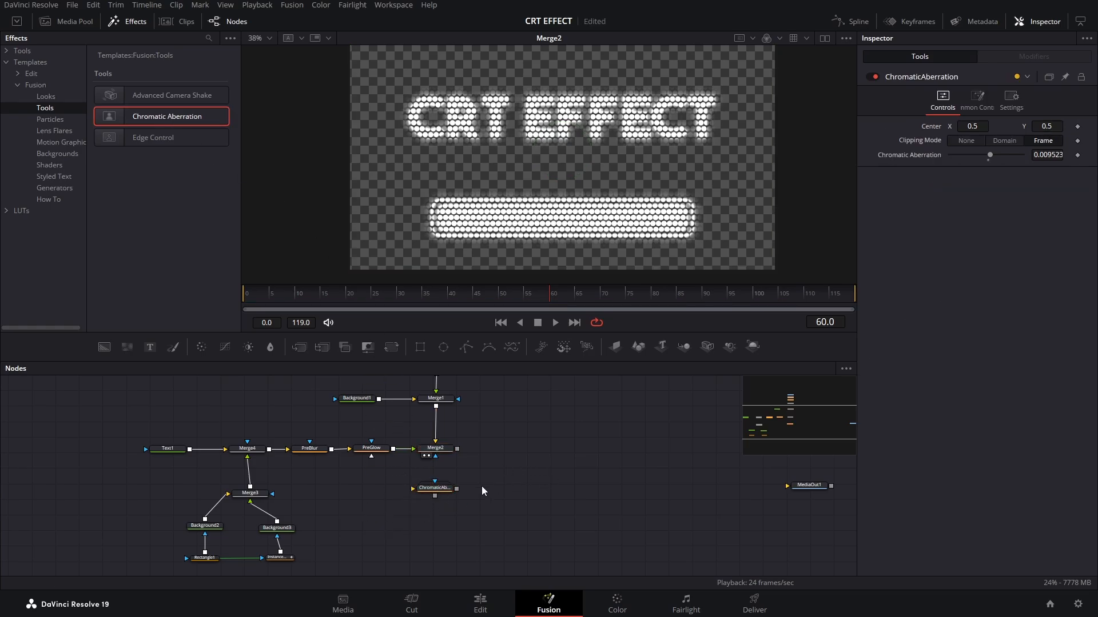
key(1)
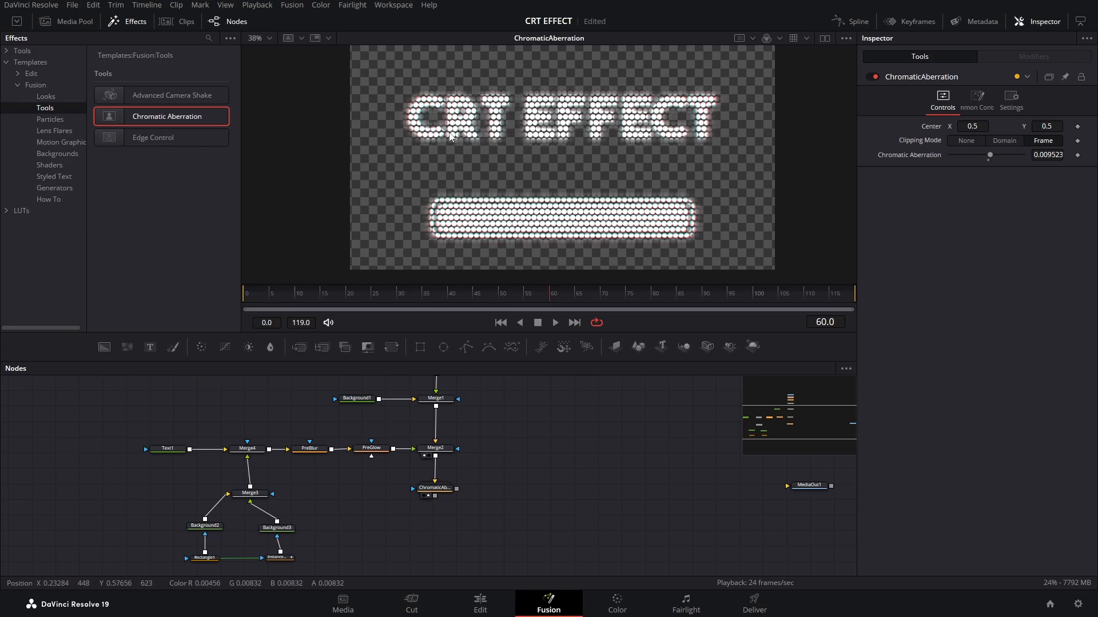
Step: Examine the colour fringes on the letters and set Chromatic Aberration to about 0.018
scroll(435, 121, up, 5)
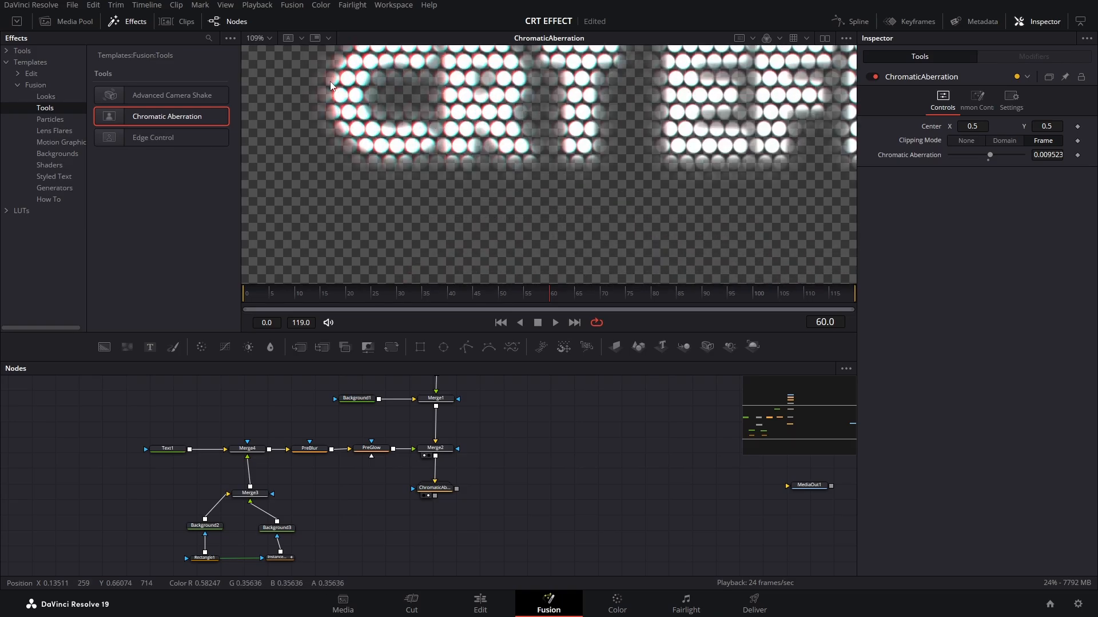
scroll(404, 120, down, 2)
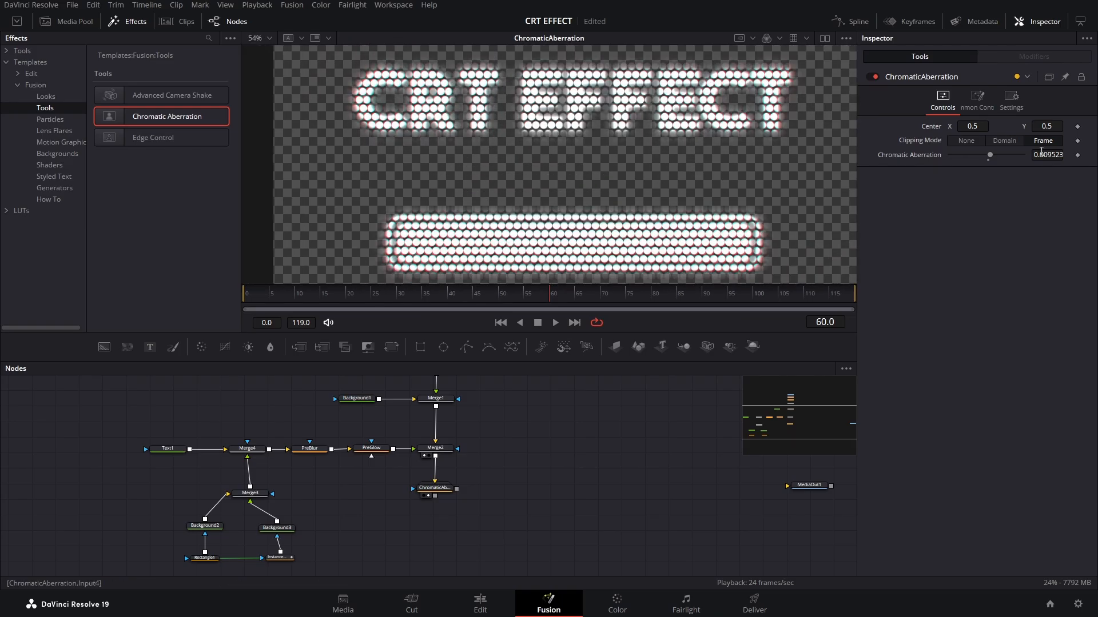
mouse_move(1044, 155)
mouse_down()
mouse_move(1097, 155)
mouse_move(1042, 153)
mouse_up()
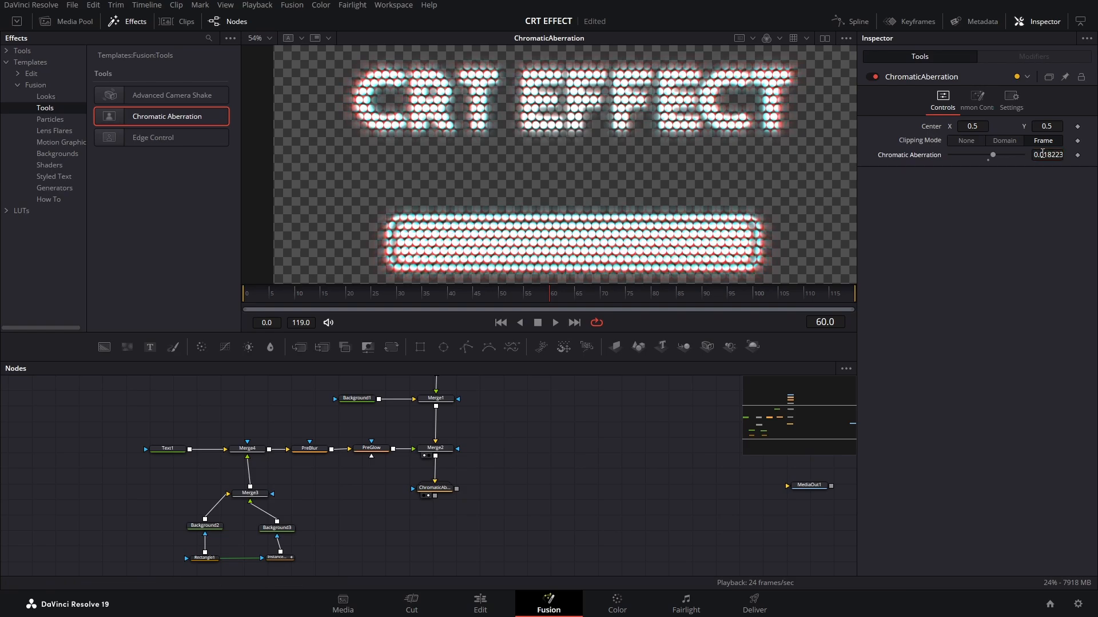
Step: Open the ChromaticAberration group to examine the nodes inside, and collapse it again
double_click(445, 490)
scroll(438, 493, up, 6)
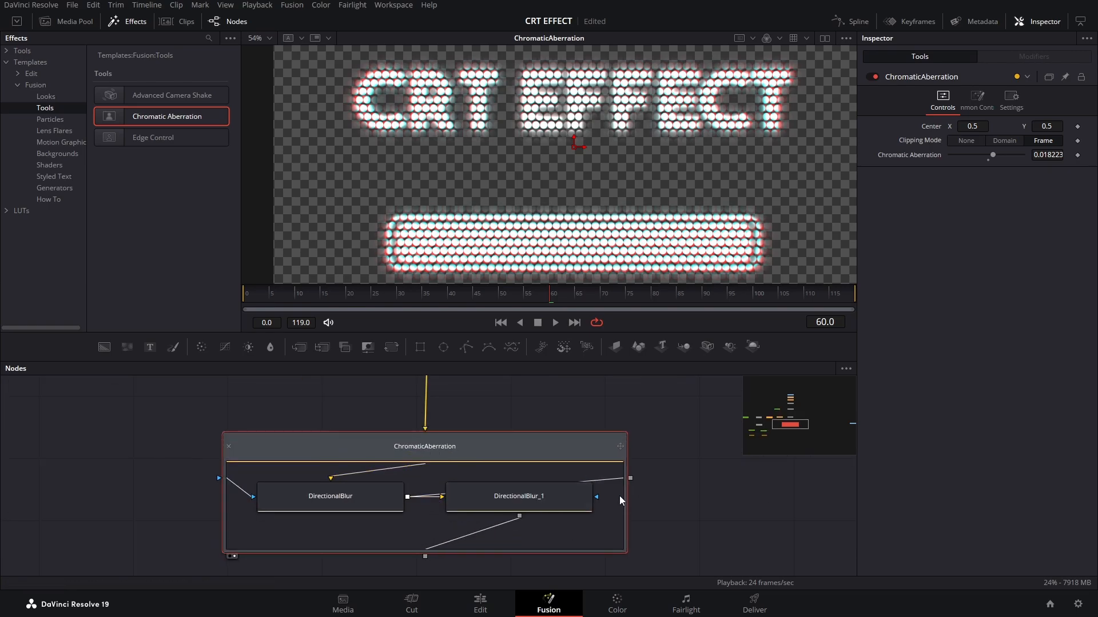
click(229, 447)
scroll(356, 486, down, 4)
scroll(386, 493, down, 2)
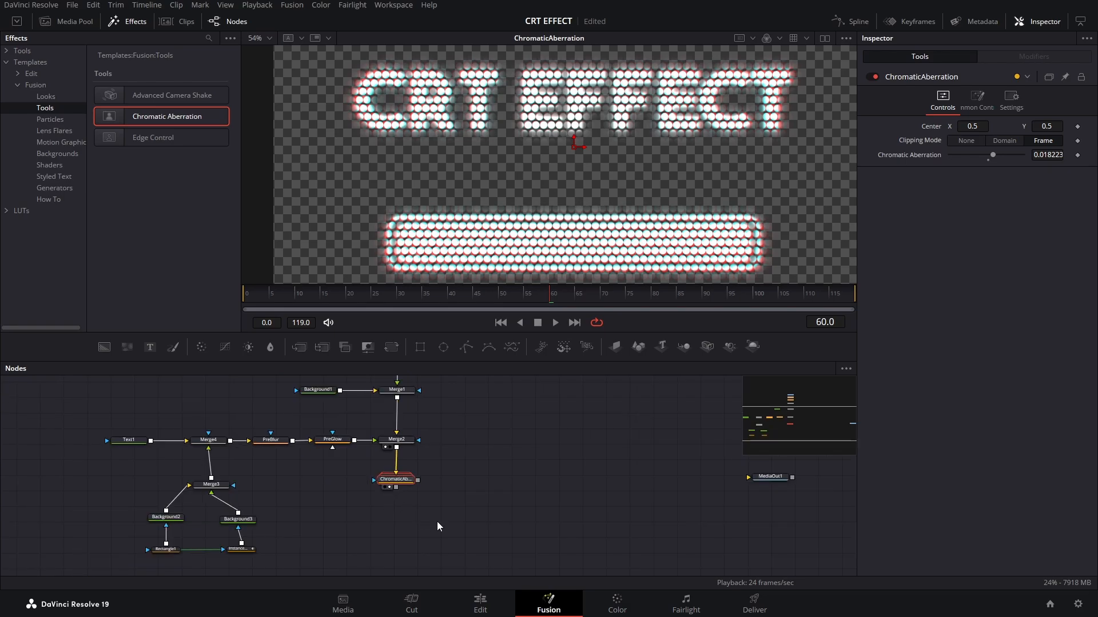
Step: Add a Merge node below ChromaticAberration, feed both of its outputs into it, and show the merge in the viewer
click(301, 348)
drag(429, 440, 375, 492)
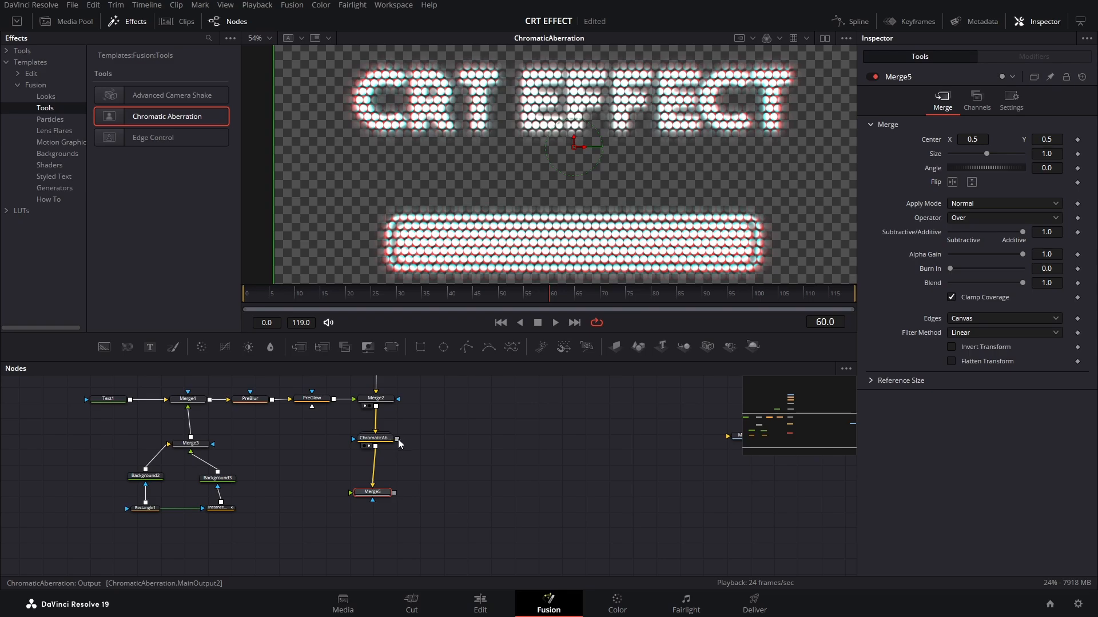
drag(397, 440, 351, 494)
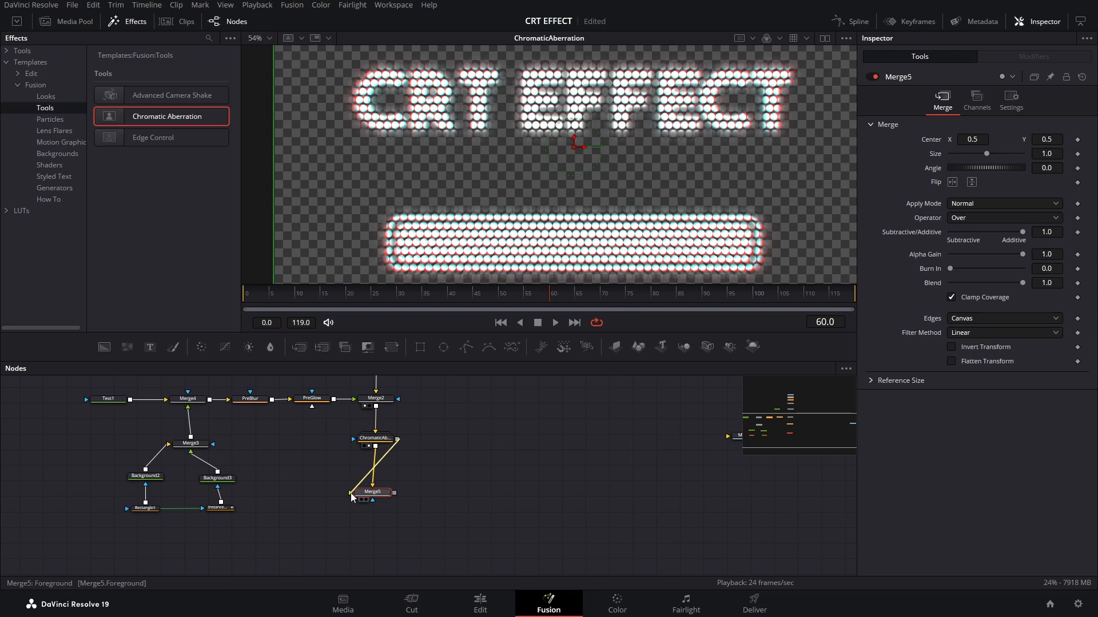
key(2)
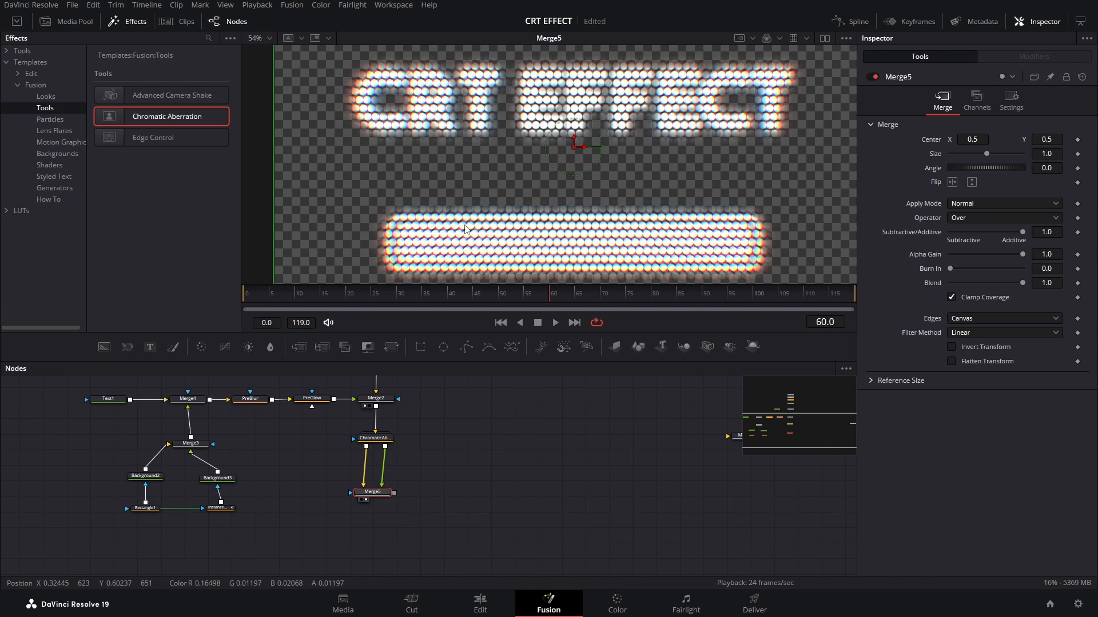
Step: Try a Chromatic Aberration value of 0.1 on the merged text and loading bar
click(375, 439)
drag(1048, 155, 1093, 155)
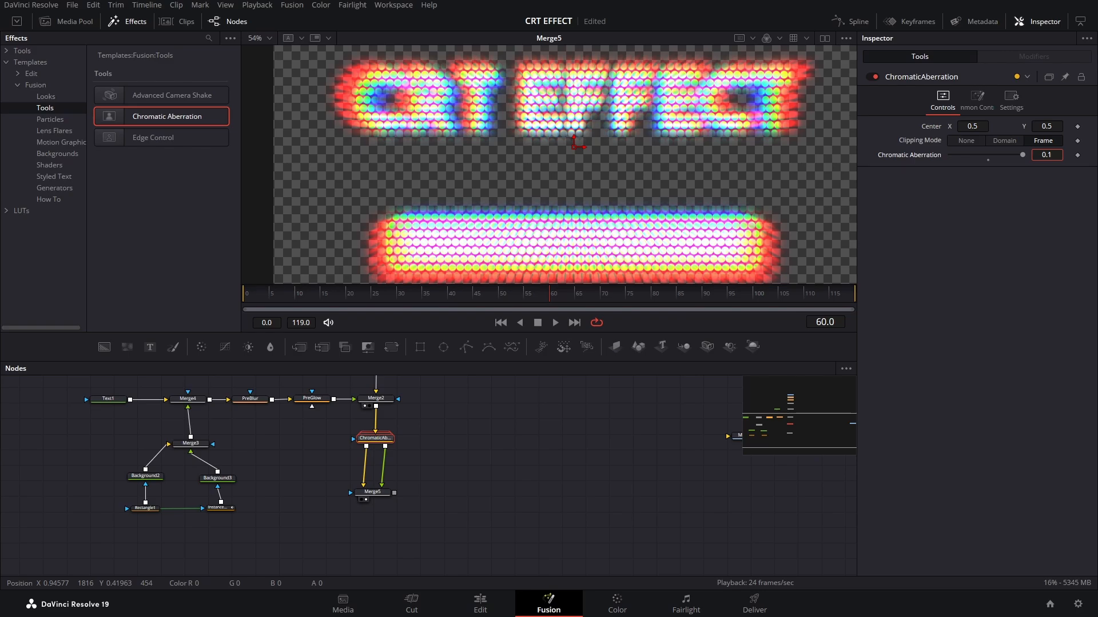
scroll(426, 180, down, 2)
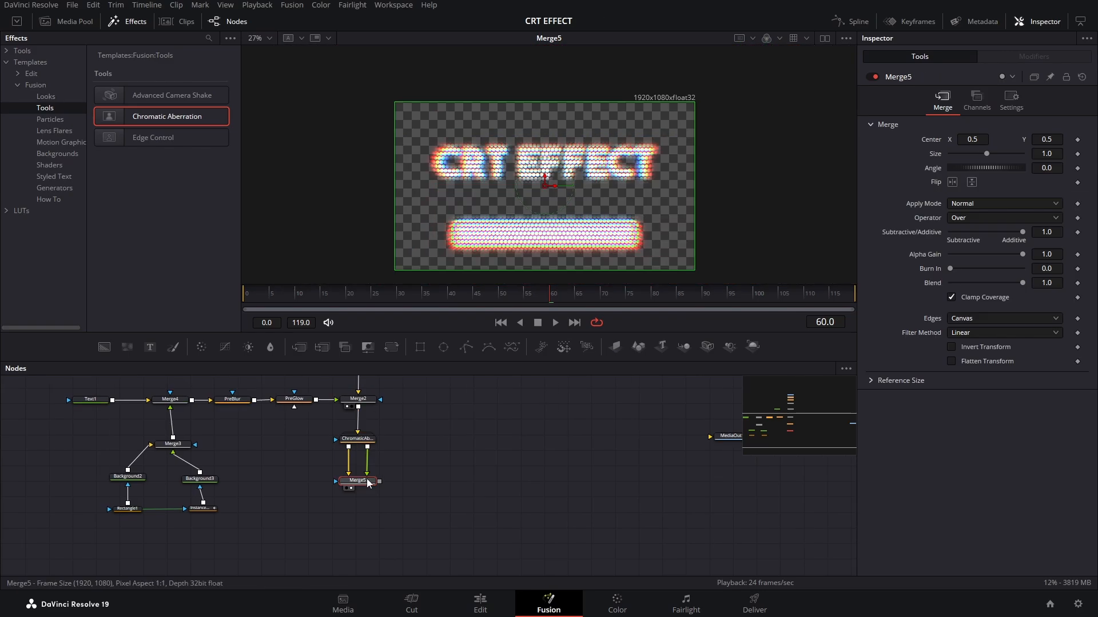
Step: Add a Scanlines node after Merge5
key(shift+space)
text(scan)
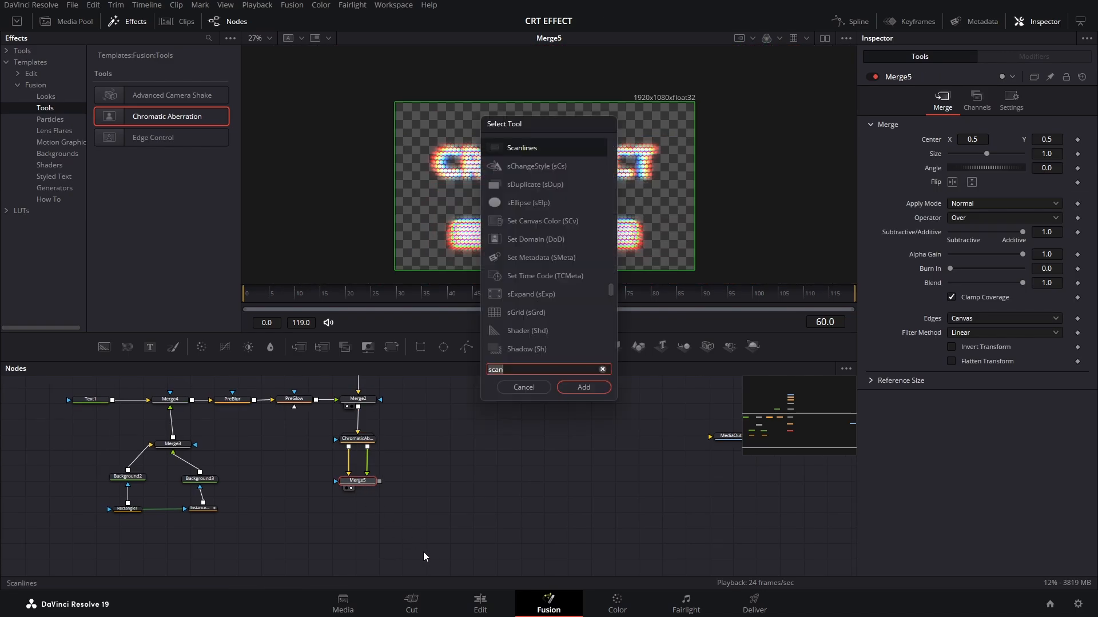
key(Return)
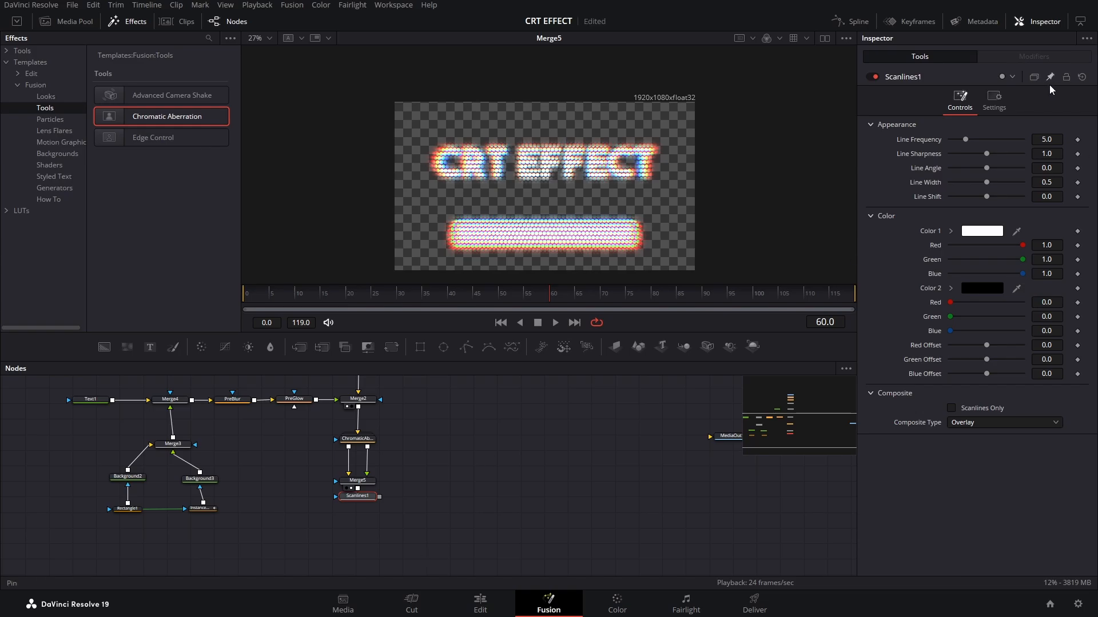
Step: Show Scanlines1 in the viewer and set its Line Frequency to 20.0
drag(965, 139, 1011, 139)
key(1)
scroll(532, 193, up, 3)
scroll(629, 200, down, 1)
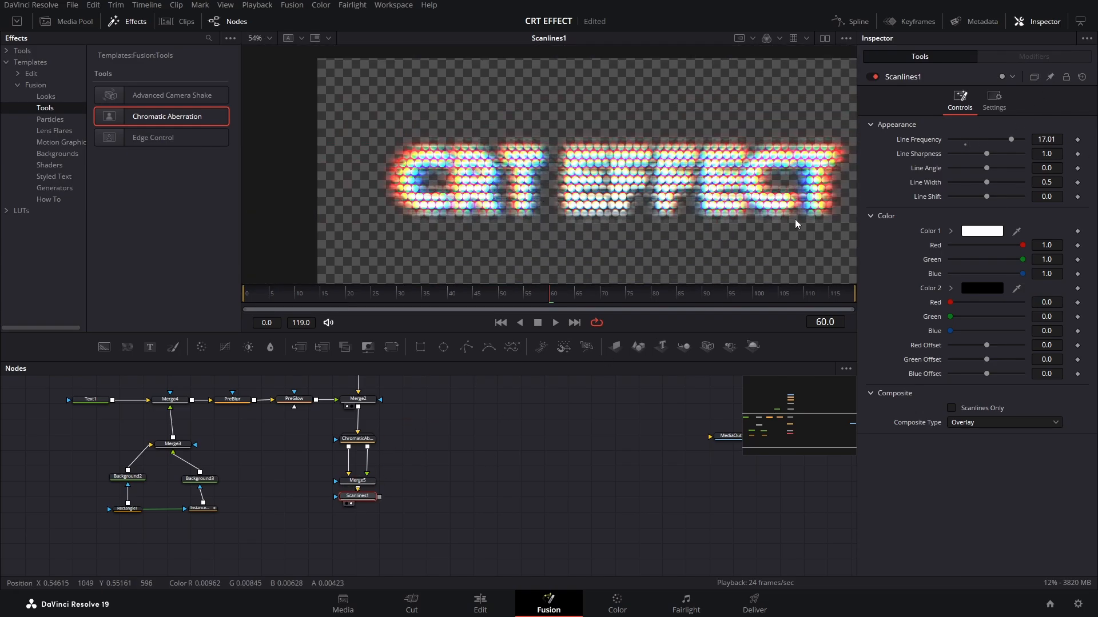
mouse_move(1009, 138)
mouse_down()
mouse_move(1027, 139)
mouse_move(940, 136)
mouse_move(1026, 140)
mouse_up()
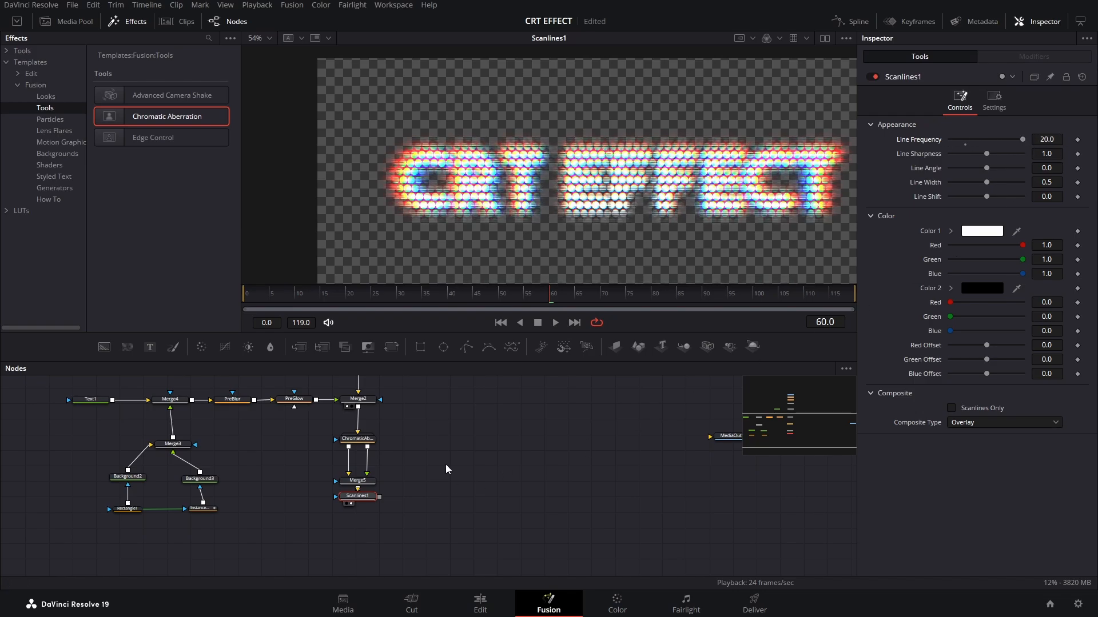
Step: Reduce PreBlur's Blur Size, trying 1.5 and 0.9, and set PreGlow's Glow Size to 13.3
click(232, 399)
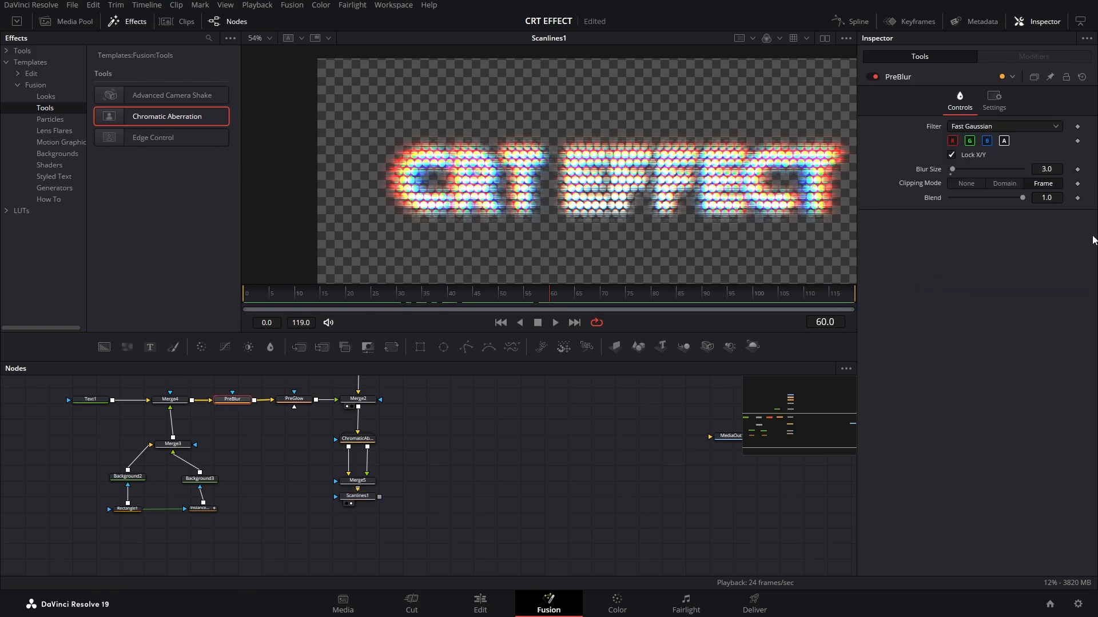
click(1052, 169)
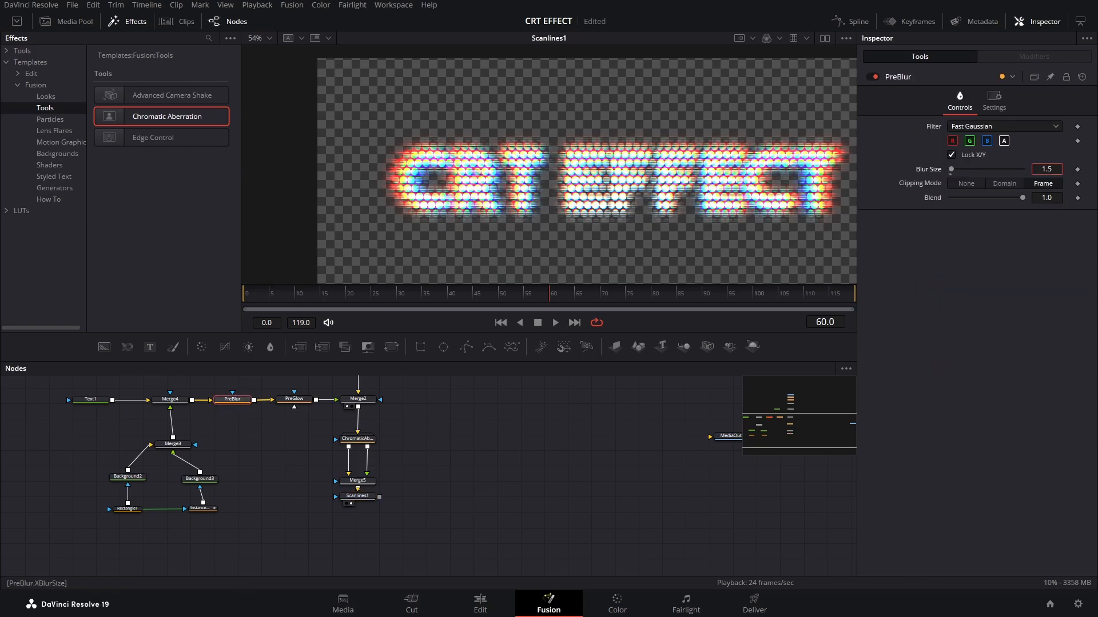
text(0.9)
key(Return)
drag(1049, 170, 1051, 169)
click(300, 400)
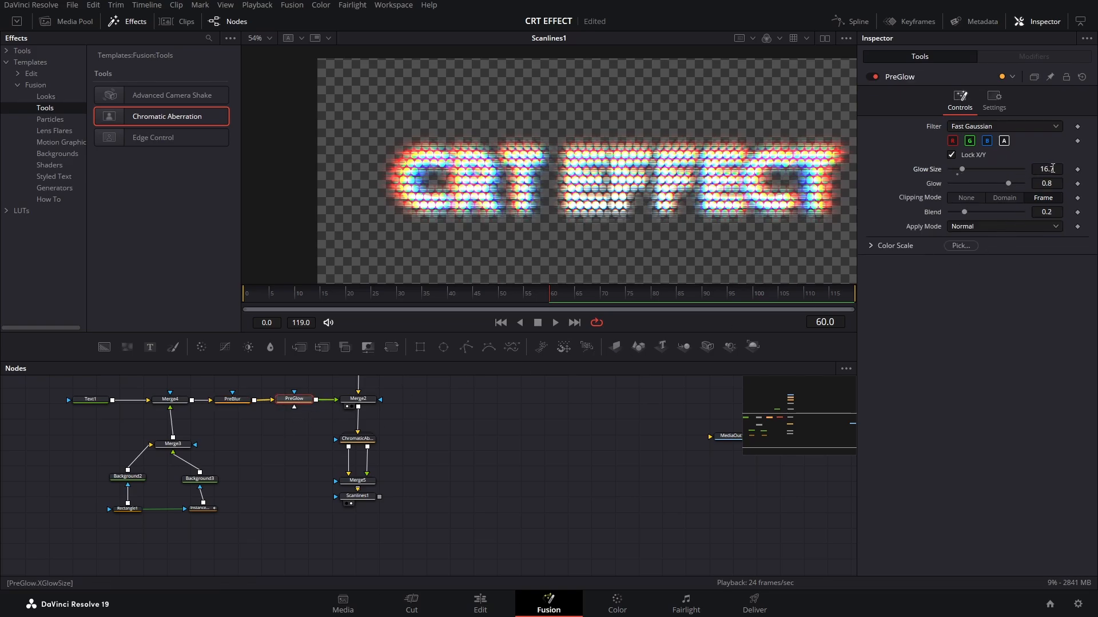
drag(1047, 168, 1038, 168)
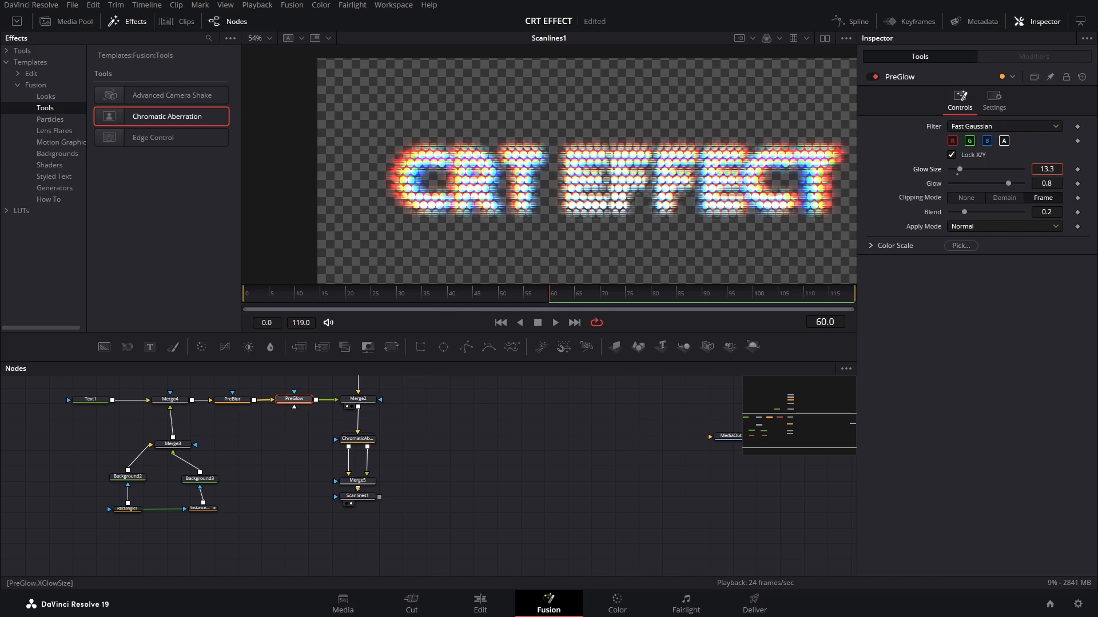
Step: Reduce the ChromaticAberration node's strength to about 0.04 while viewing the whole frame
scroll(596, 221, down, 2)
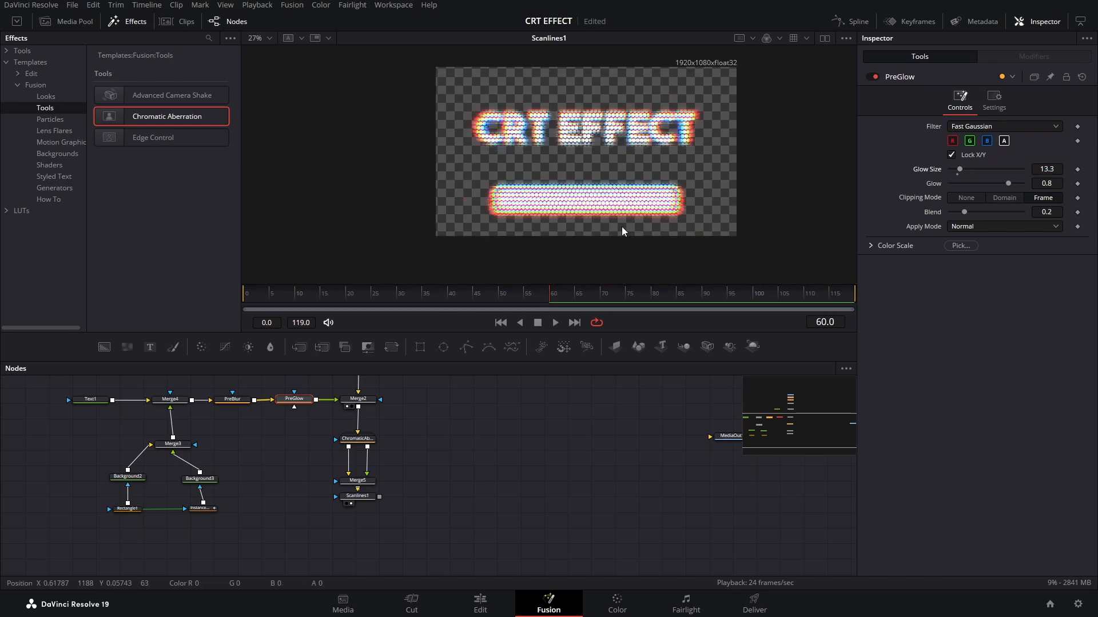
scroll(624, 214, up, 1)
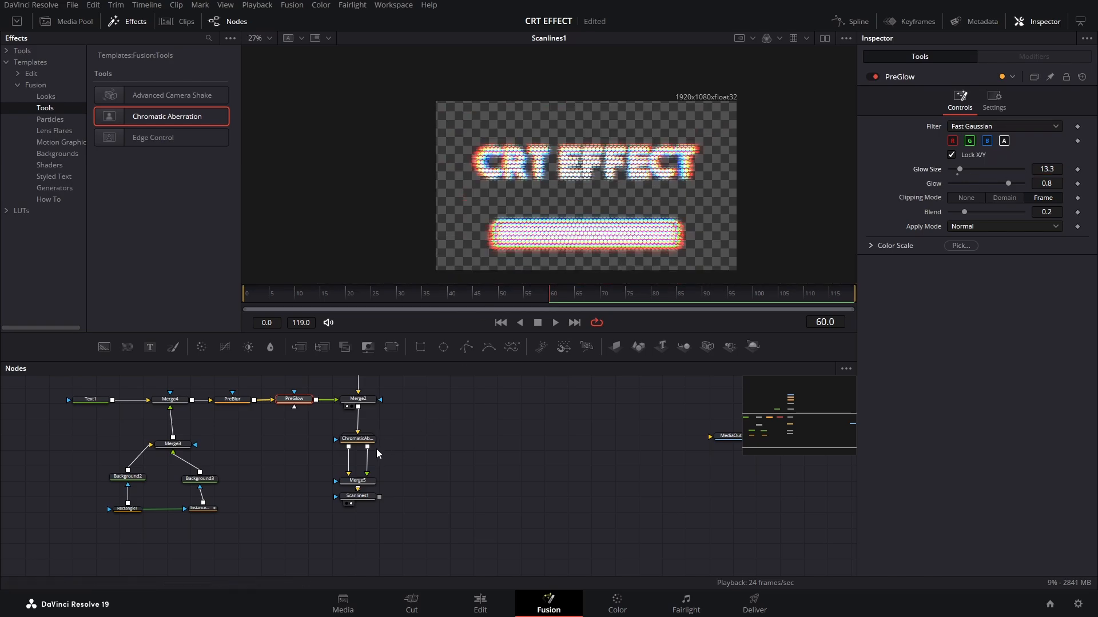
click(357, 439)
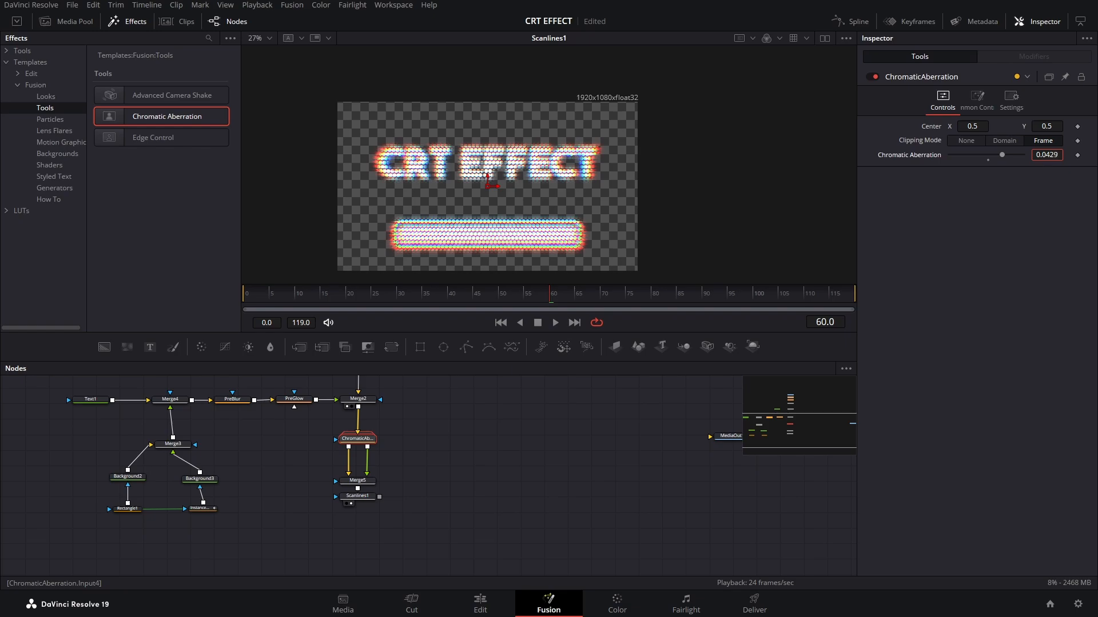
drag(1046, 155, 1045, 154)
Step: Add a Waviness node after Scanlines1
click(357, 497)
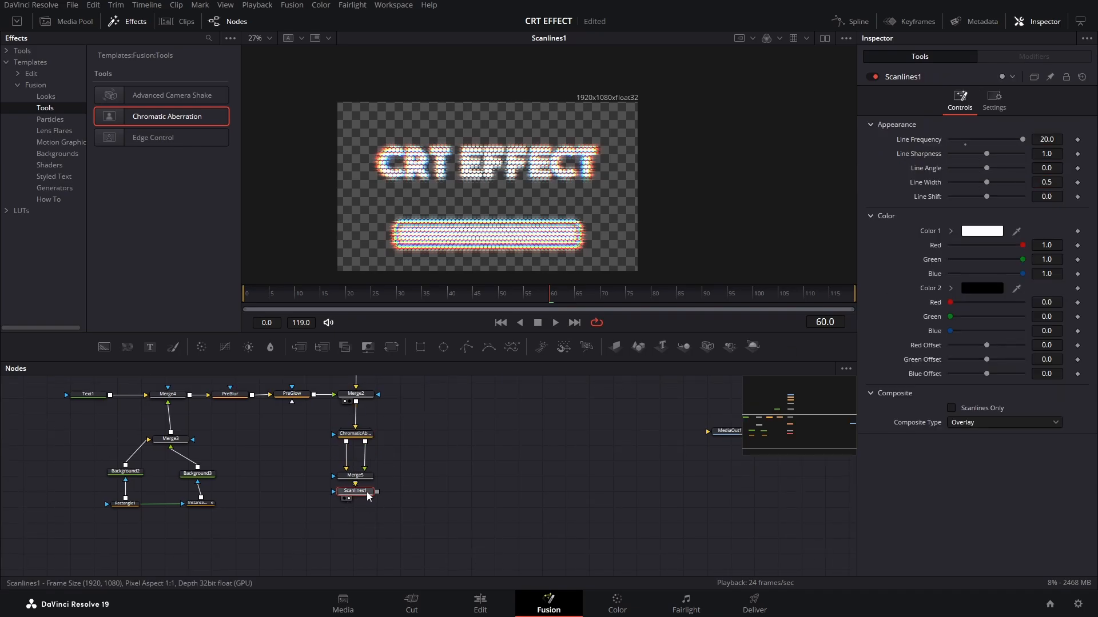
key(shift+space)
text(scan)
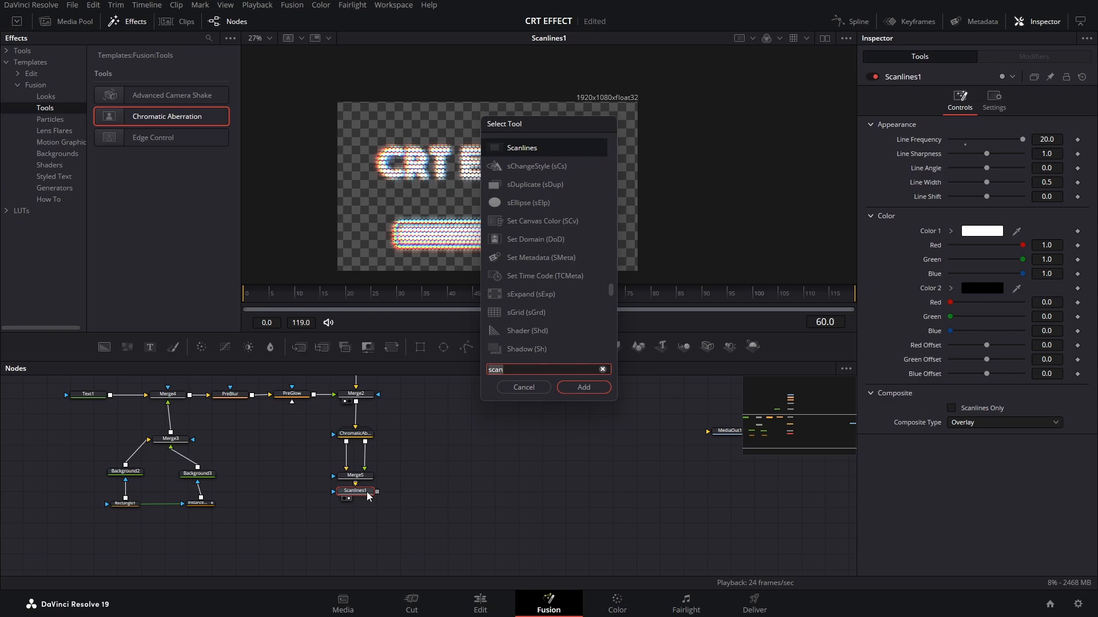
text(wavi)
key(Return)
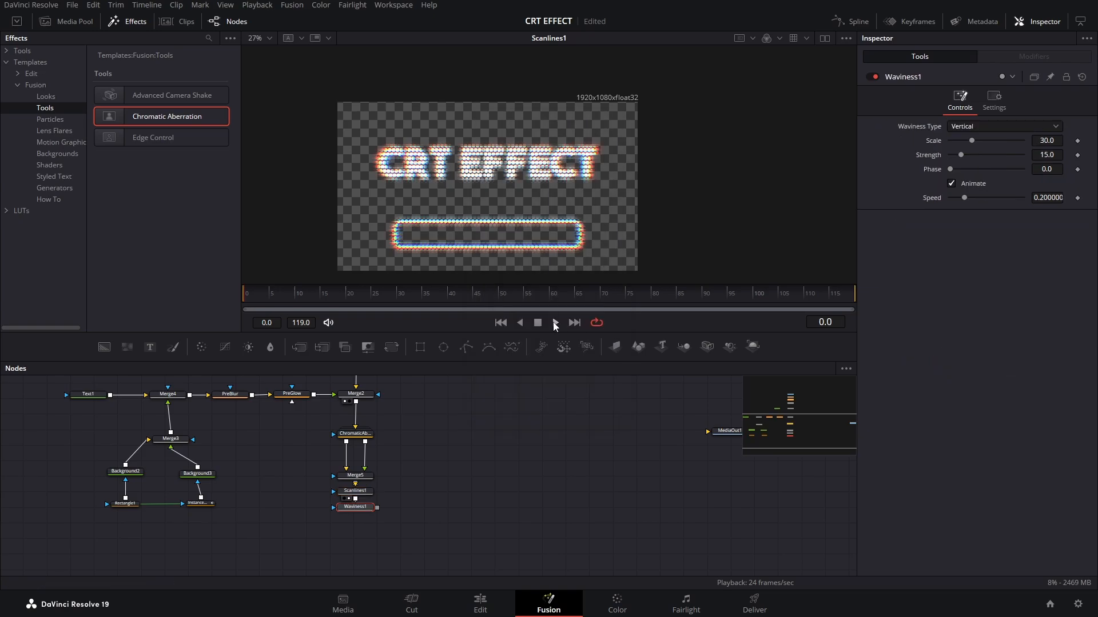
Step: Show Waviness1 in the viewer, play the animation to check the distortion, and return to frame 0
click(552, 323)
key(space)
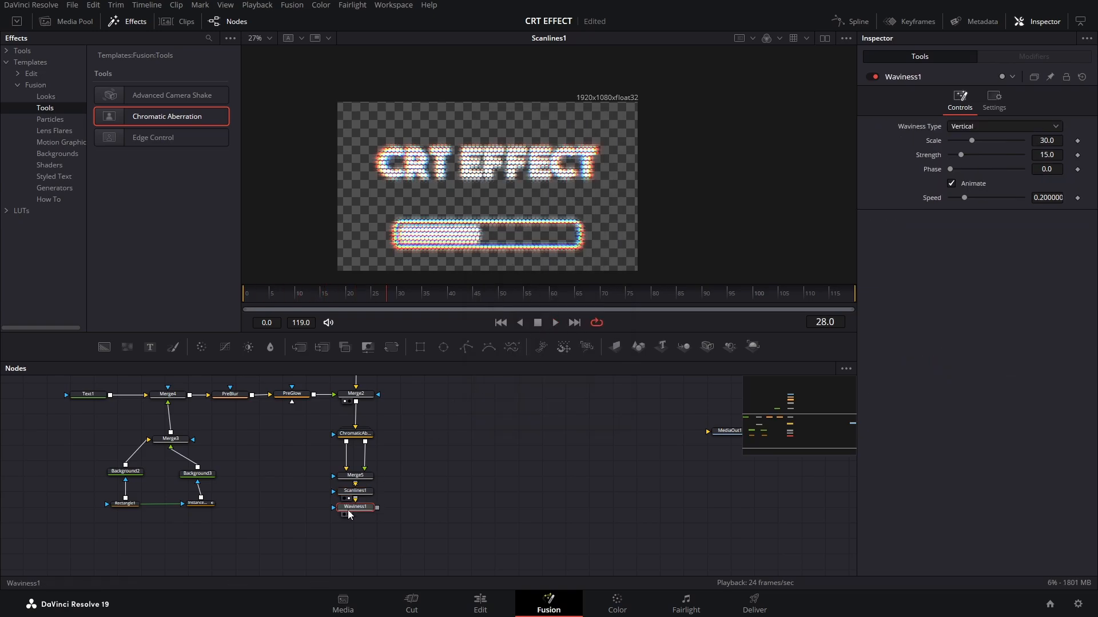
key(1)
key(Home)
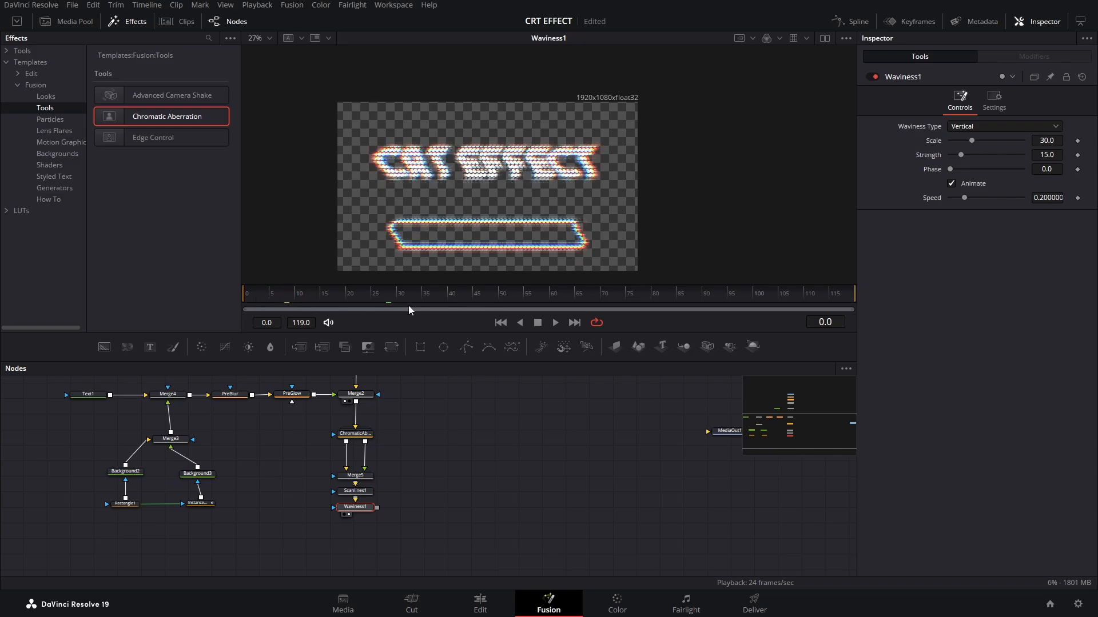
click(553, 322)
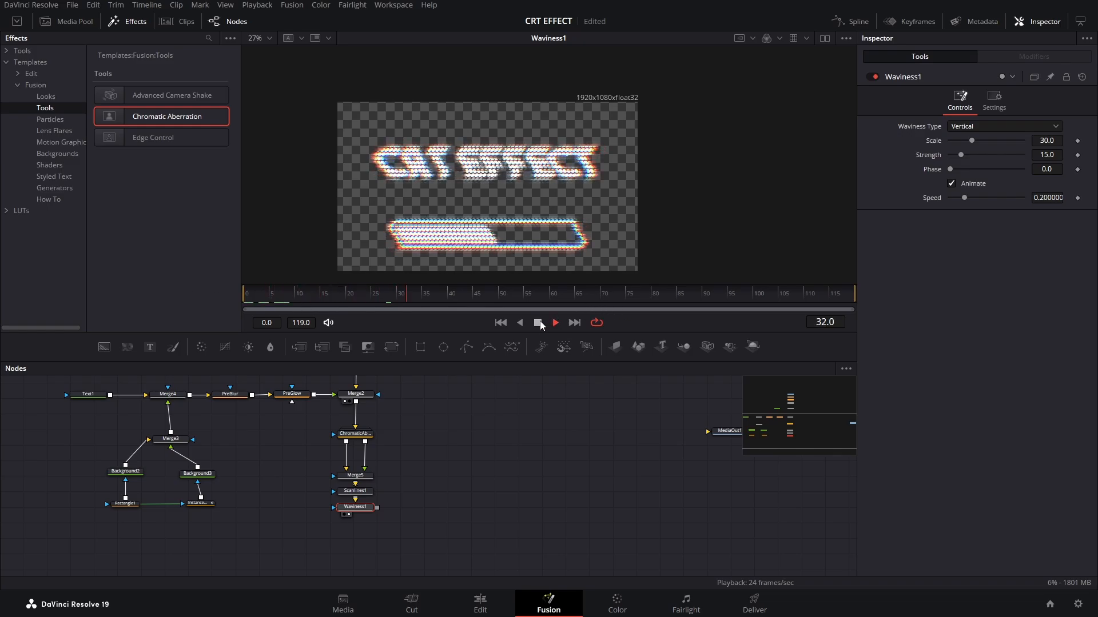
click(398, 316)
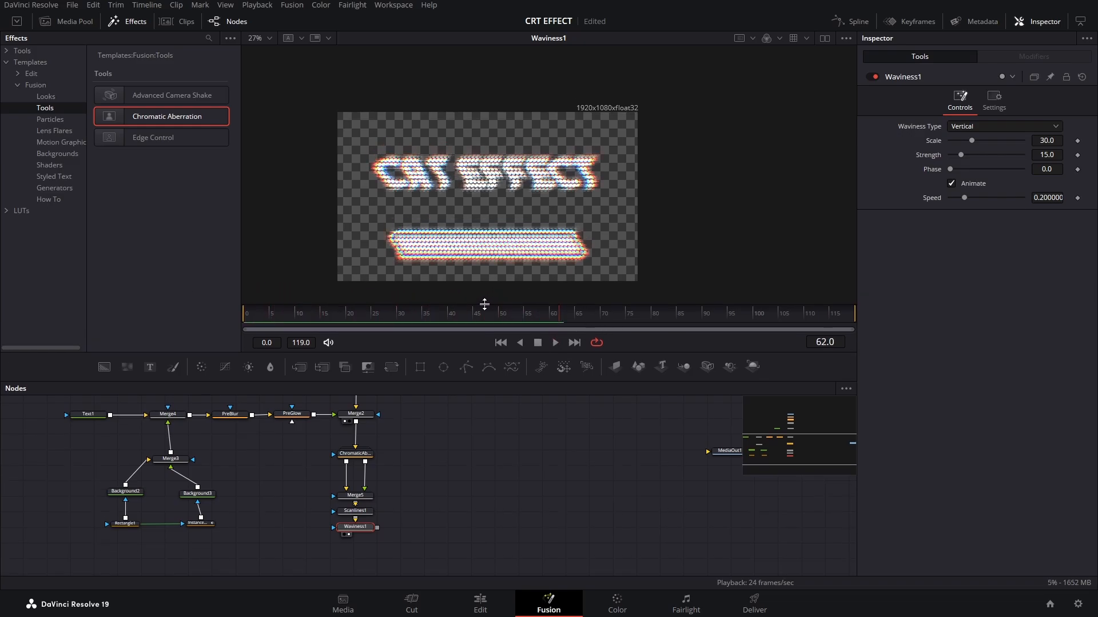
key(Home)
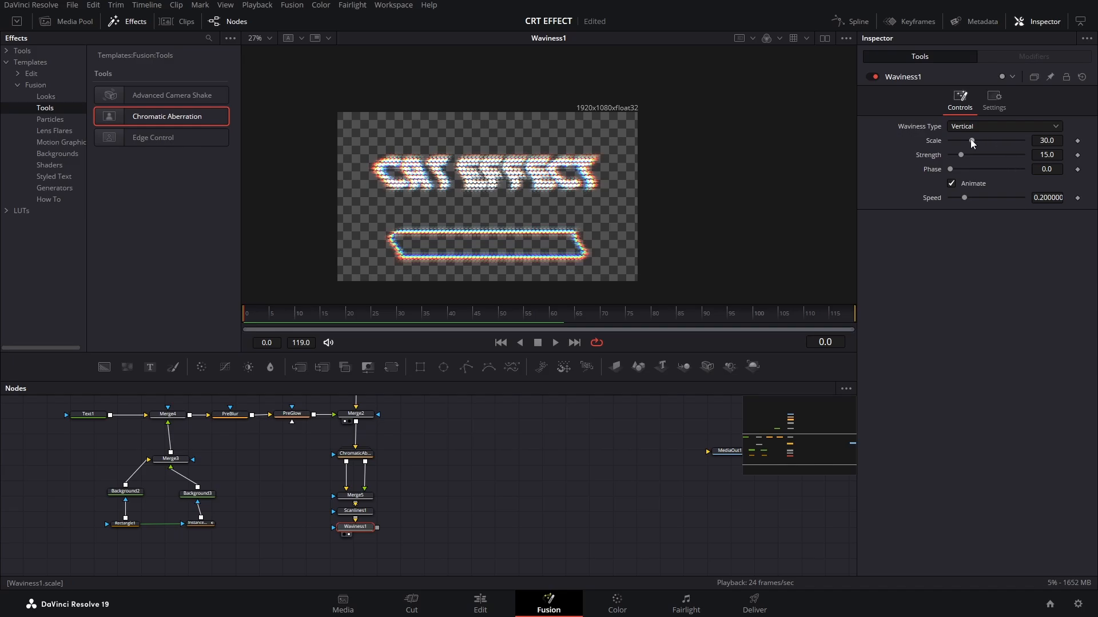
Step: Set Waviness1's Strength to 1.4, Scale to 100 and Speed to about 0.021, and play the animation from frame 0 to check the distortion up close
drag(960, 155, 951, 155)
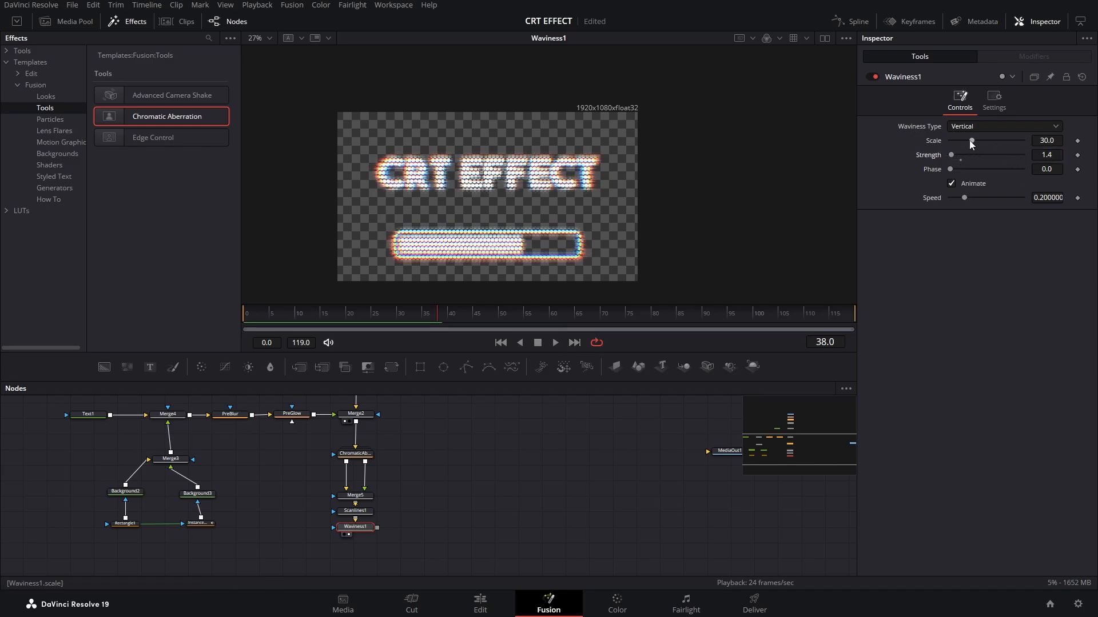
drag(969, 140, 1029, 145)
double_click(1056, 198)
text(0.03)
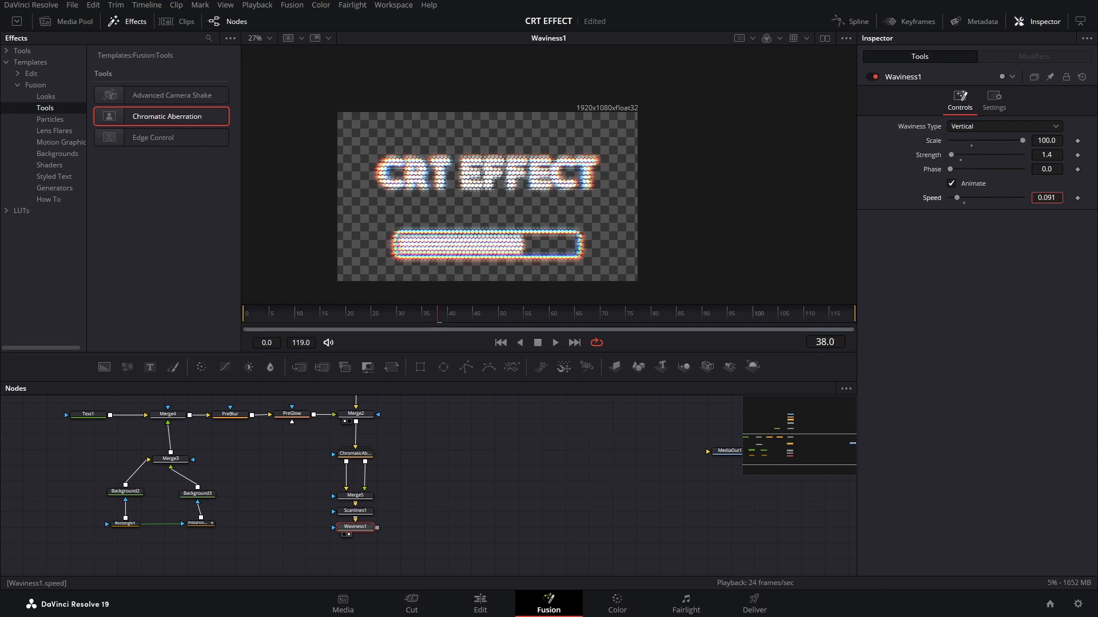
key(Return)
drag(1055, 198, 1051, 198)
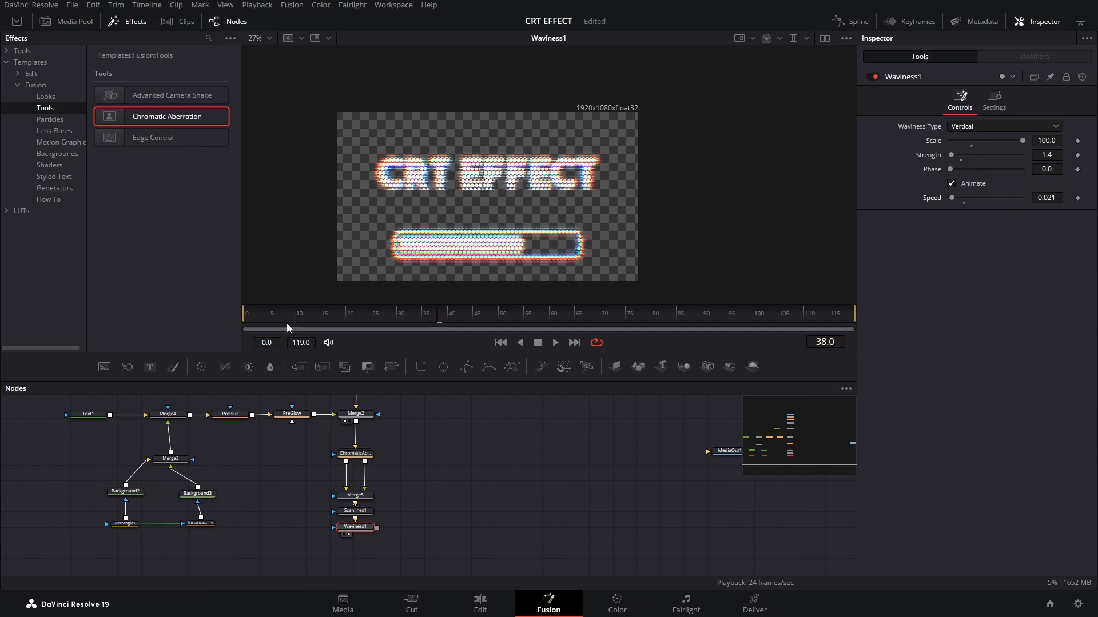
drag(287, 321, 229, 317)
scroll(360, 150, up, 5)
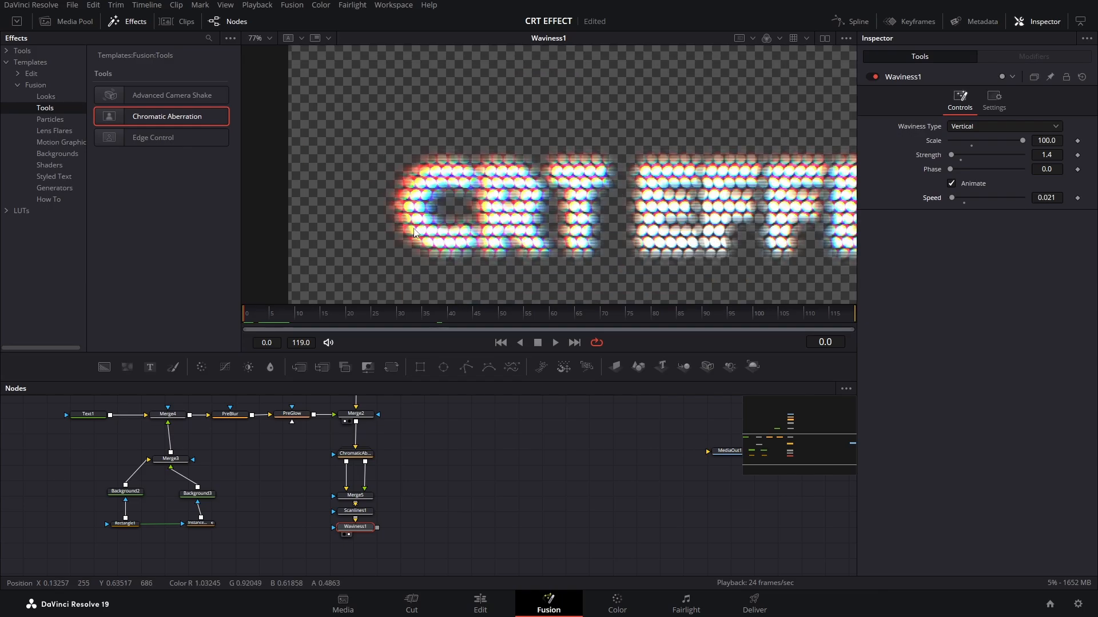
click(554, 342)
scroll(434, 202, up, 3)
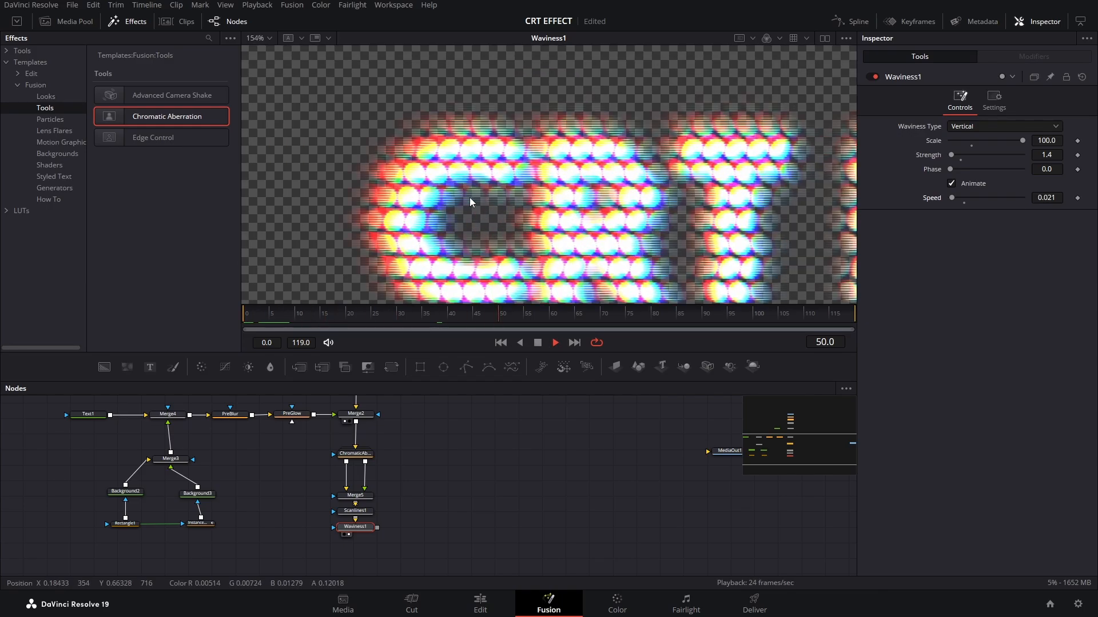
scroll(522, 207, down, 6)
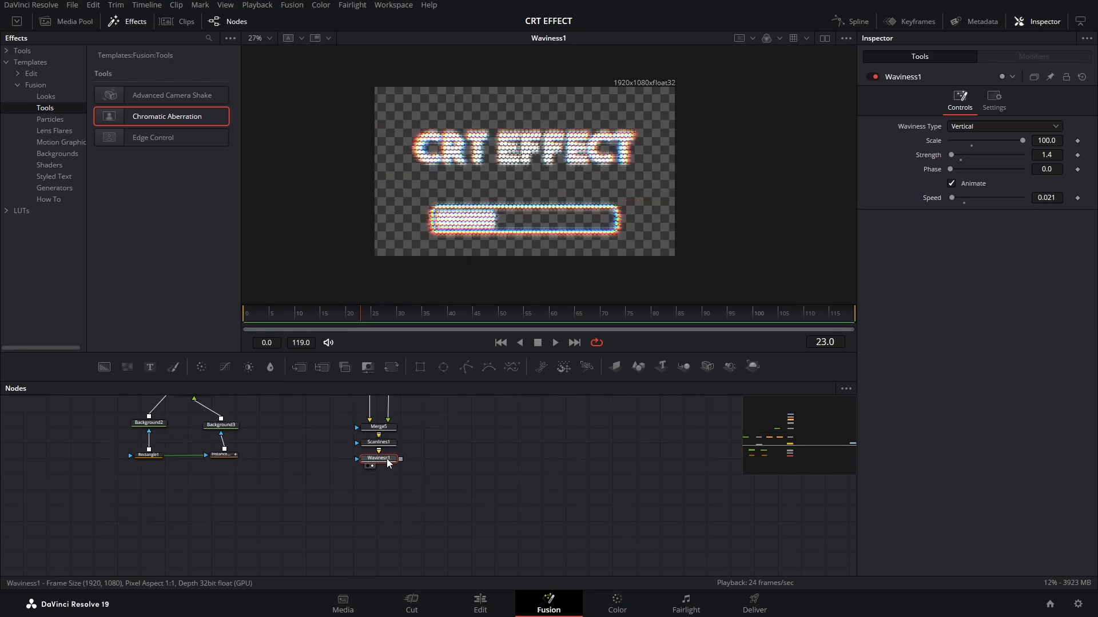
Step: Add a Glow node after Waviness1 and rename it PostGlow
key(shift+space)
text(wav)
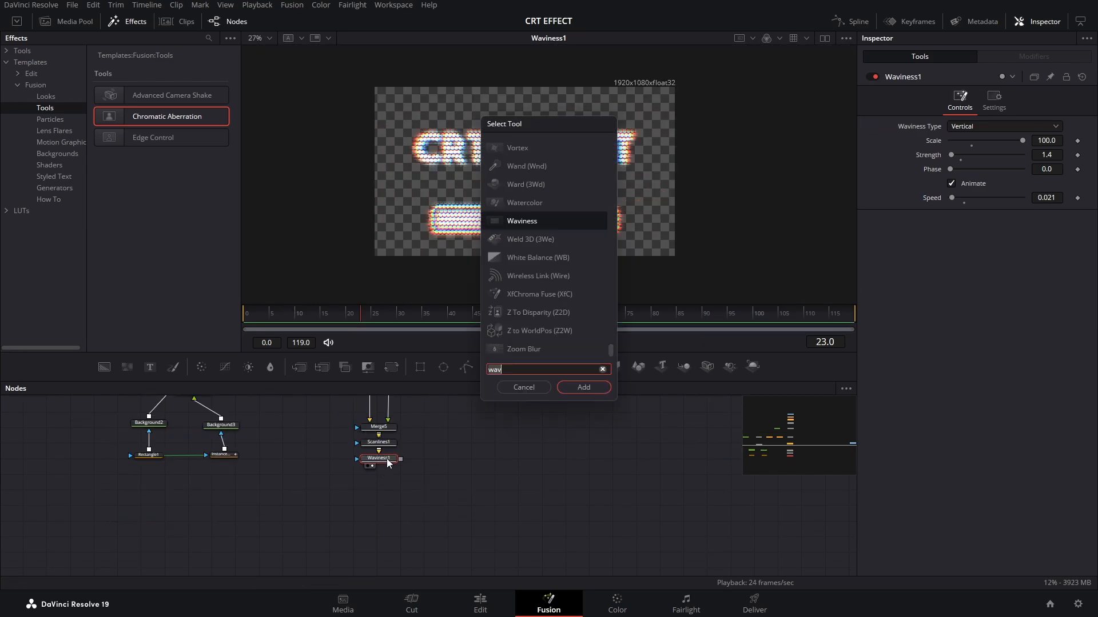
key(BackSpace)
key(BackSpace)
key(BackSpace)
text(glo)
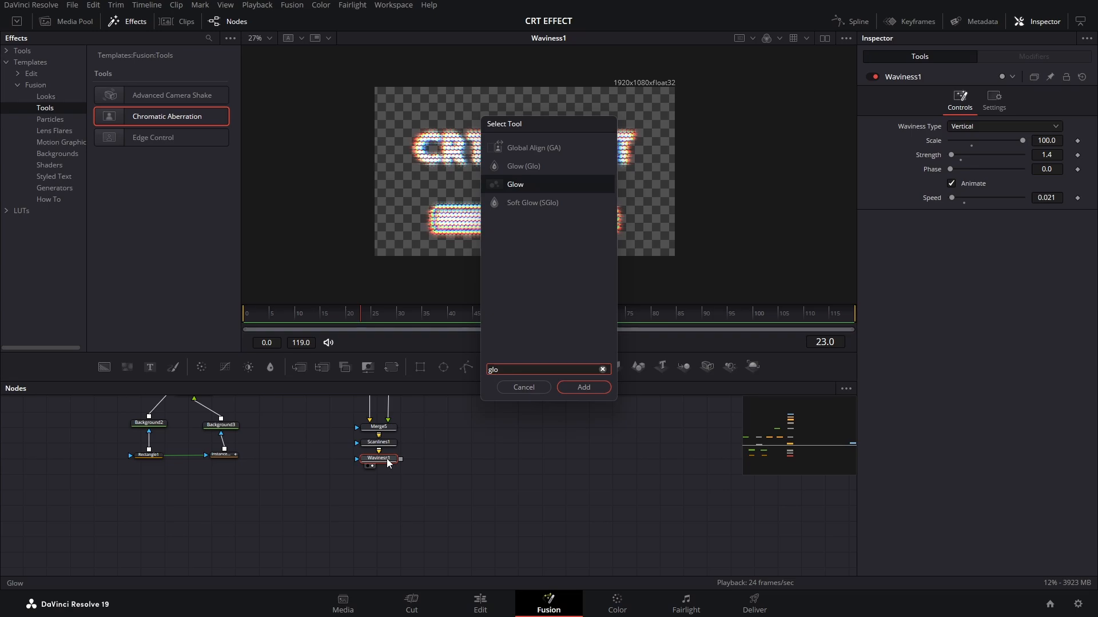
key(Return)
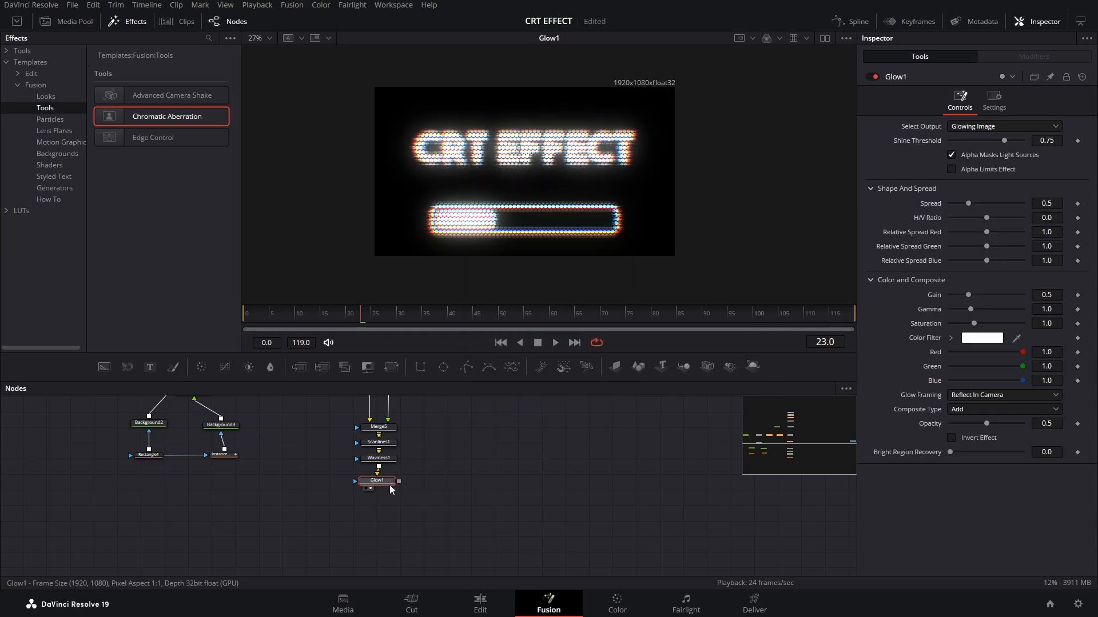
key(F2)
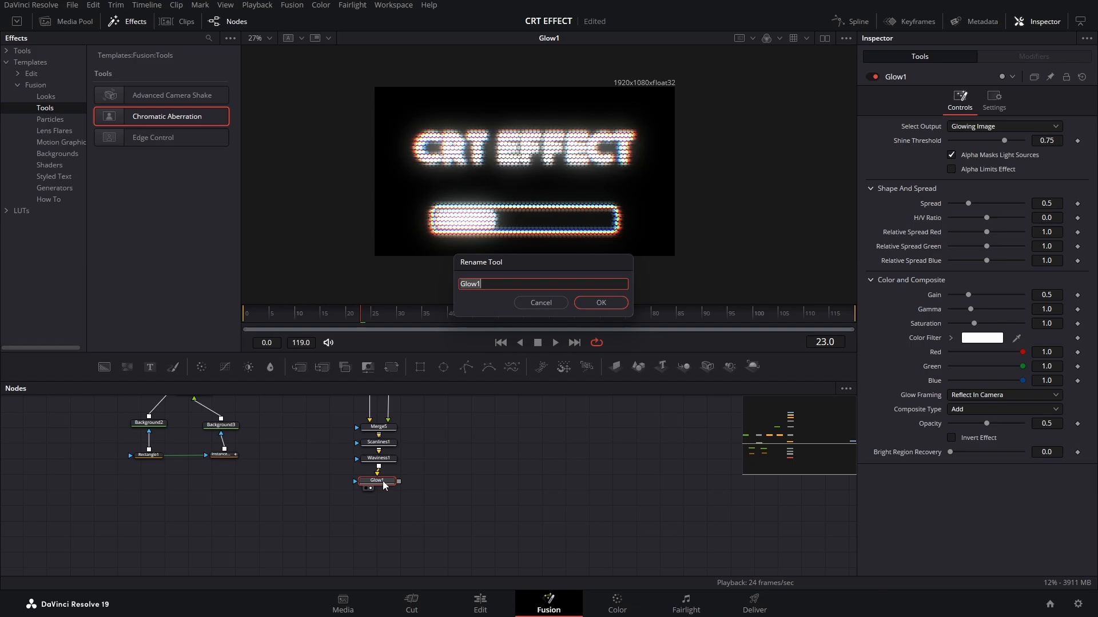
text(PostGlow)
key(Return)
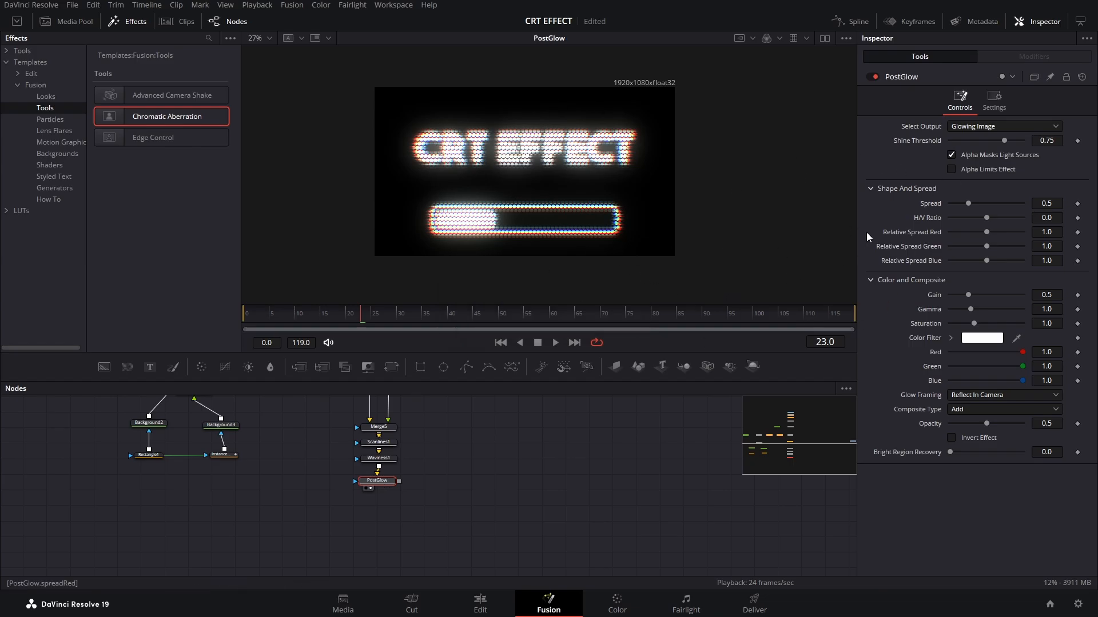
Step: Tint PostGlow's Color Filter cyan and raise its Gamma to about 1.5, trying higher Saturation and Spread before resetting both
click(951, 338)
drag(1044, 406, 1037, 358)
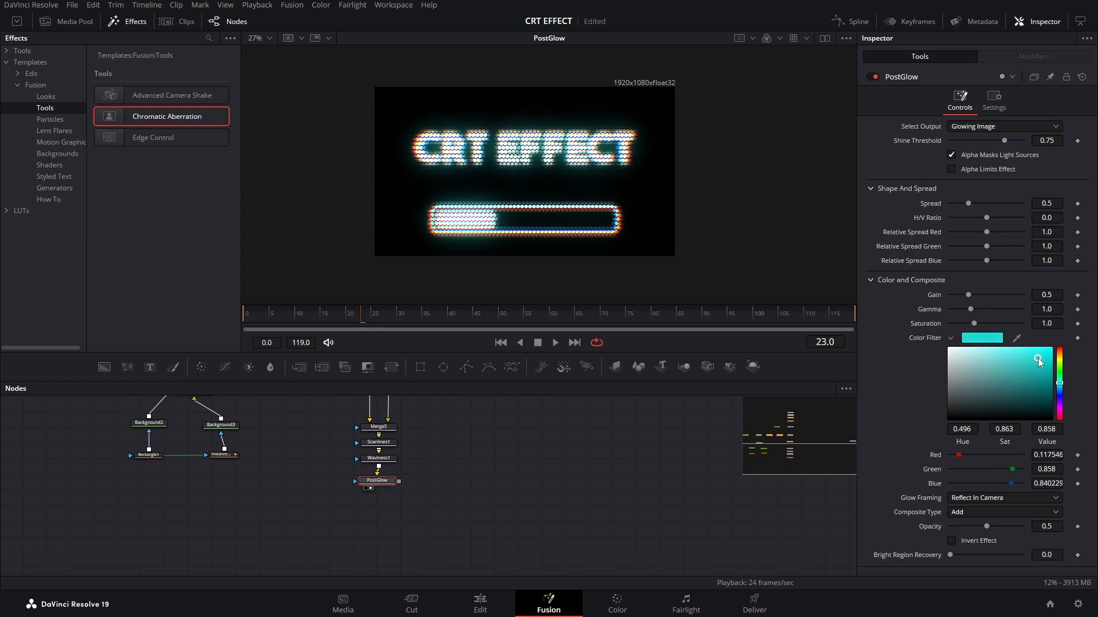
drag(969, 296, 1020, 324)
click(968, 301)
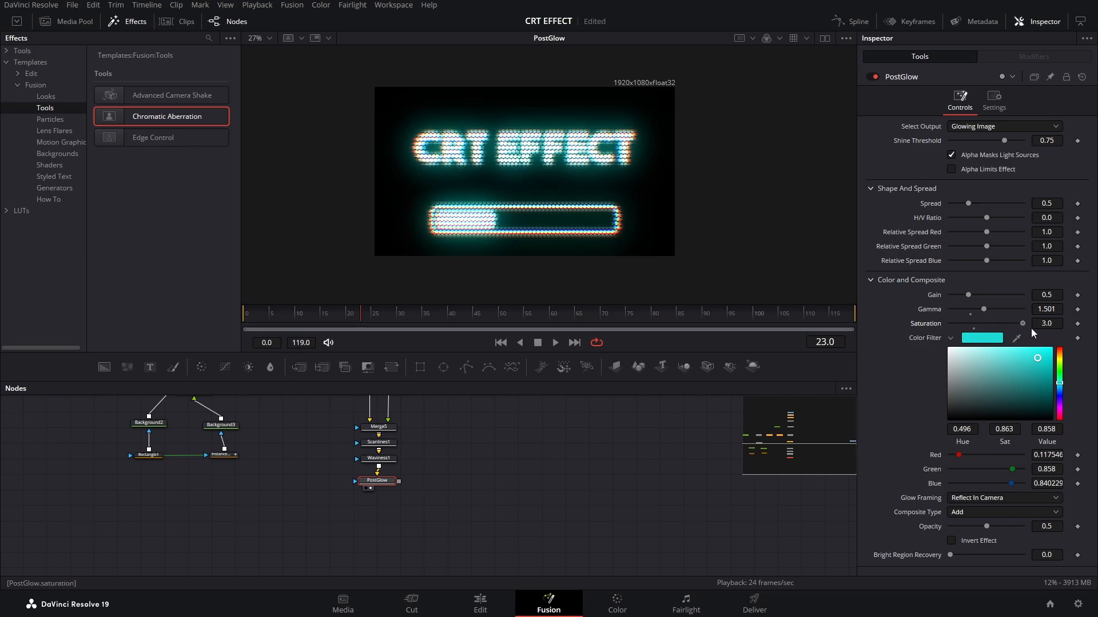
click(974, 329)
drag(969, 202, 1004, 214)
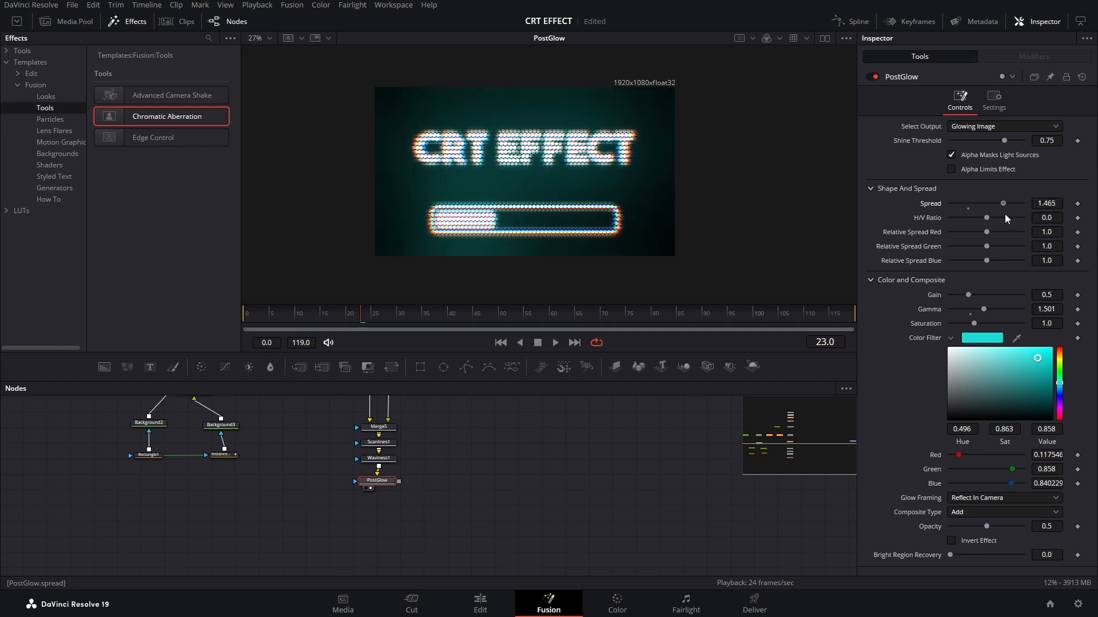
click(967, 209)
Step: Align PostGlow beneath Waviness1 and add a Brightness Contrast node after it
drag(375, 483, 378, 482)
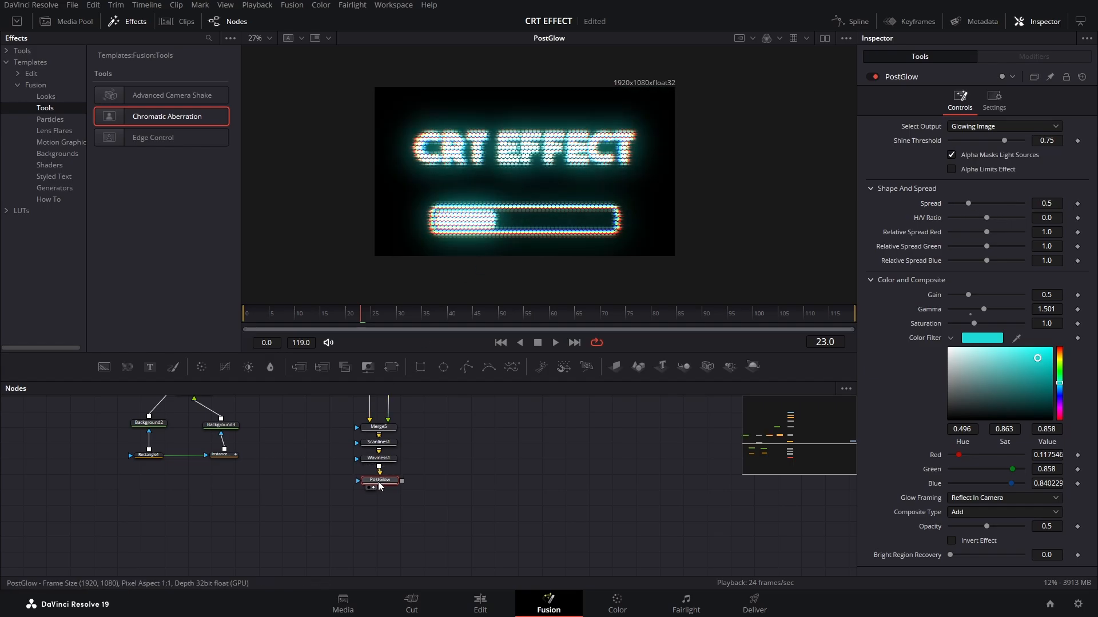
key(shift+space)
text(glo)
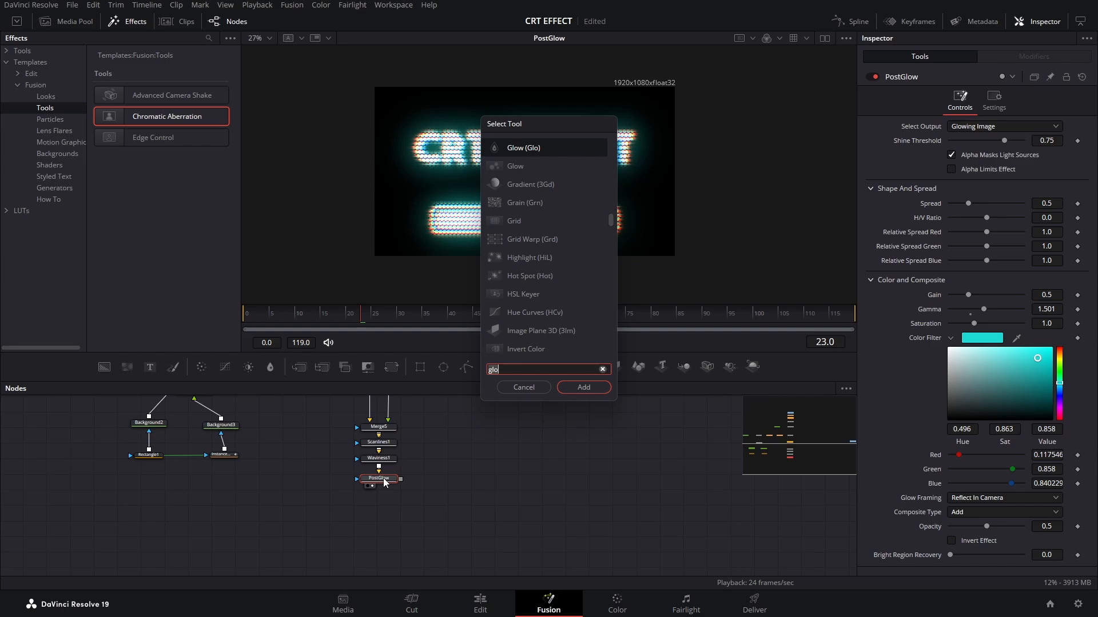
key(BackSpace)
key(BackSpace)
key(BackSpace)
text(br)
key(Return)
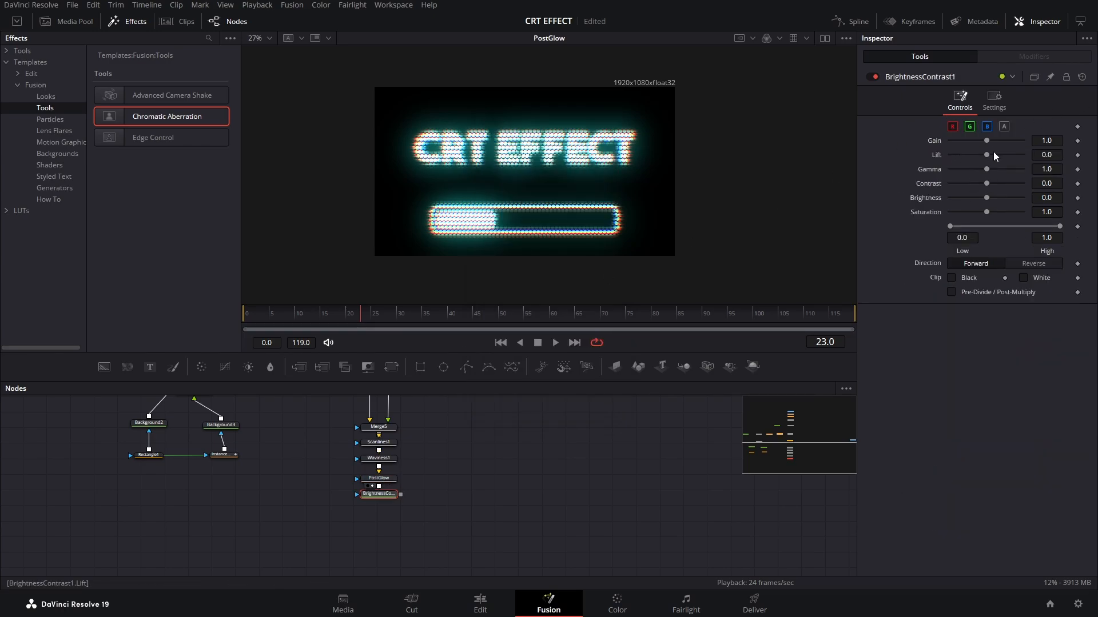
Step: Show BrightnessContrast1 in the viewer and set its Gain to 0.5, Contrast to 0.44 and Brightness to 0.16
drag(985, 142, 965, 141)
key(1)
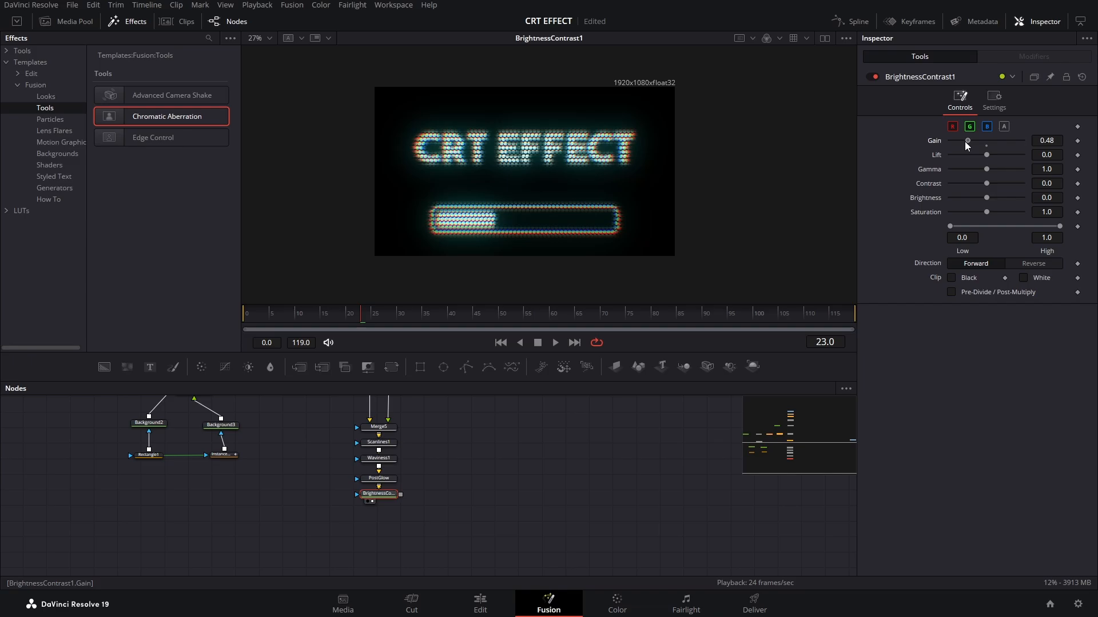
drag(991, 154, 974, 141)
double_click(993, 154)
mouse_move(986, 197)
mouse_down()
mouse_move(991, 184)
mouse_move(1010, 187)
mouse_move(1001, 187)
mouse_up()
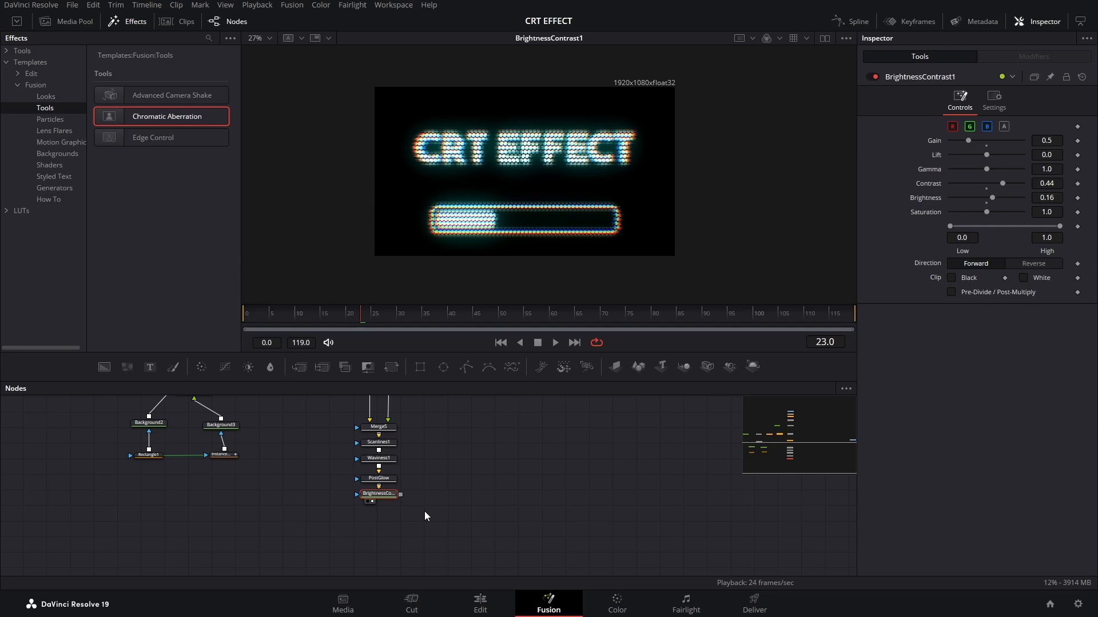
Step: Add a Lens Distort node after BrightnessContrast1, set to Distort mode with a Distortion of about 0.183
key(shift+space)
text(br)
key(BackSpace)
key(BackSpace)
text(len)
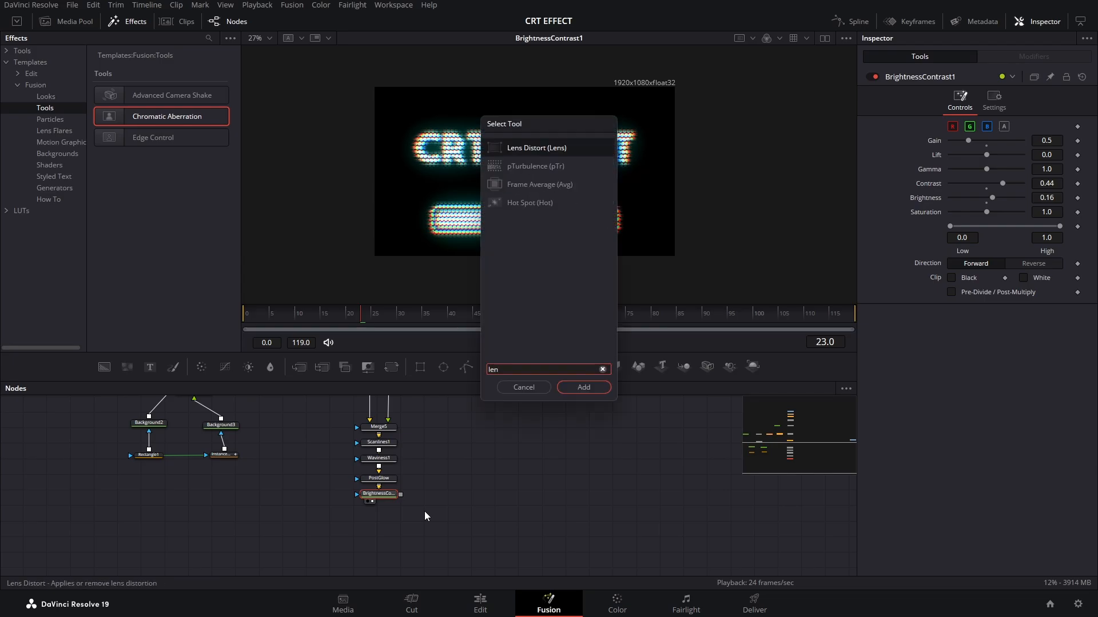
key(Return)
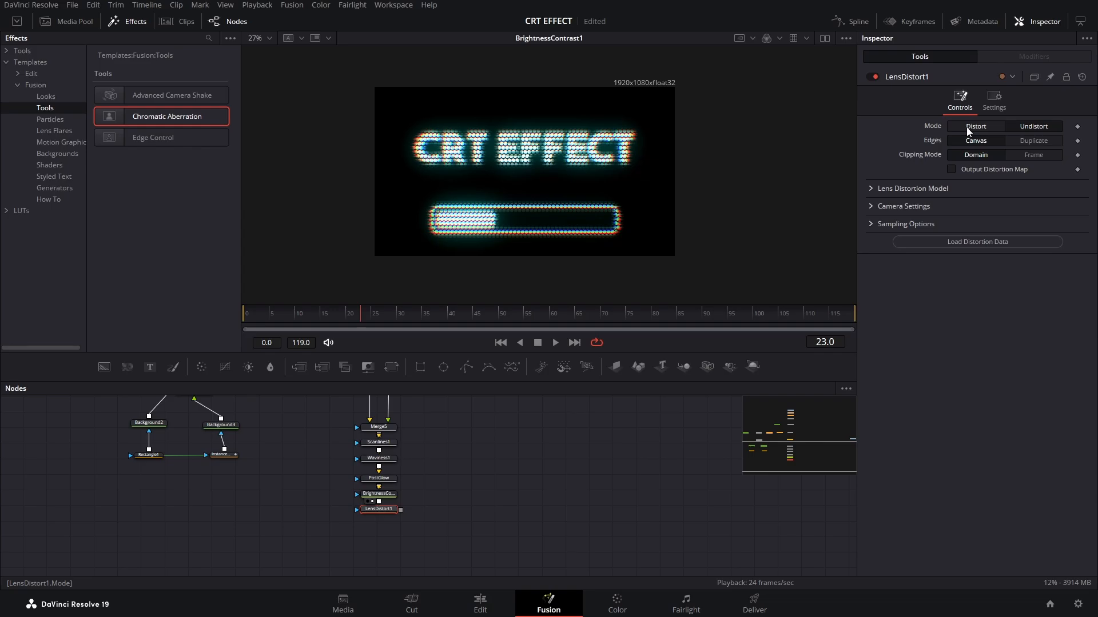
click(870, 189)
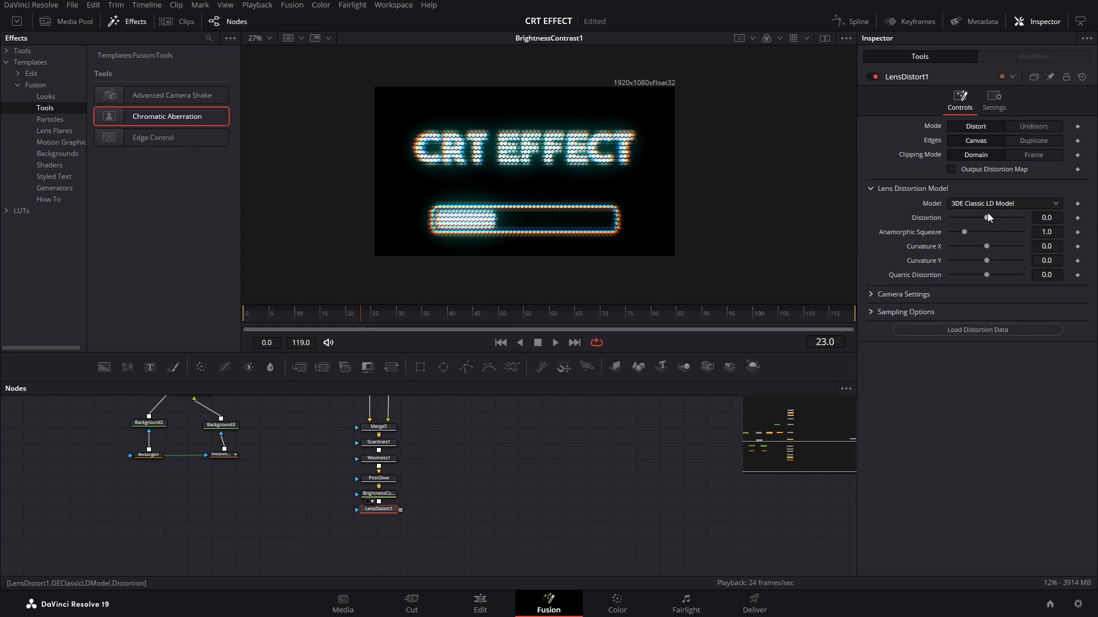
mouse_move(987, 217)
mouse_down()
mouse_move(1034, 219)
mouse_move(941, 220)
mouse_move(1000, 218)
mouse_up()
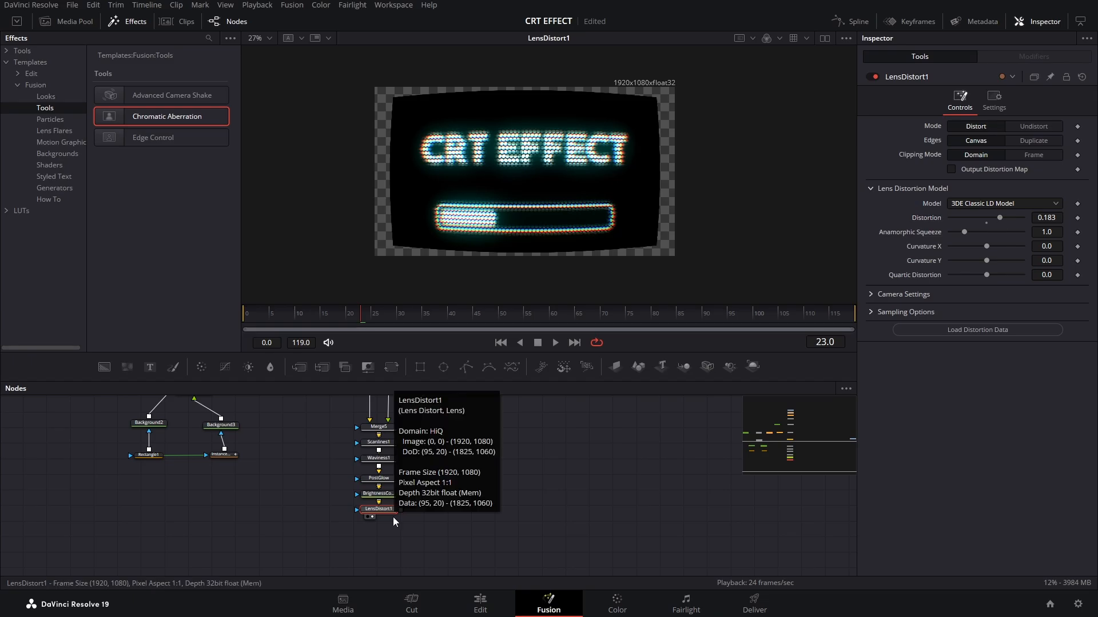
Step: Add a Transform node after LensDistort1
key(shift+space)
text(len)
key(BackSpace)
key(BackSpace)
key(BackSpace)
text(tra)
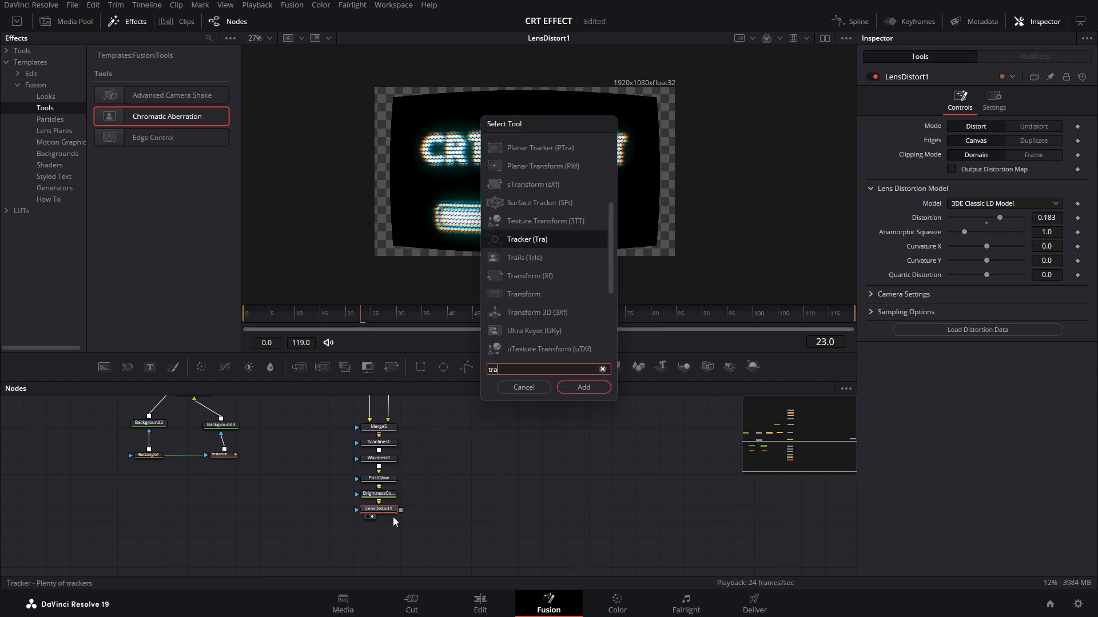
text(ns)
key(Return)
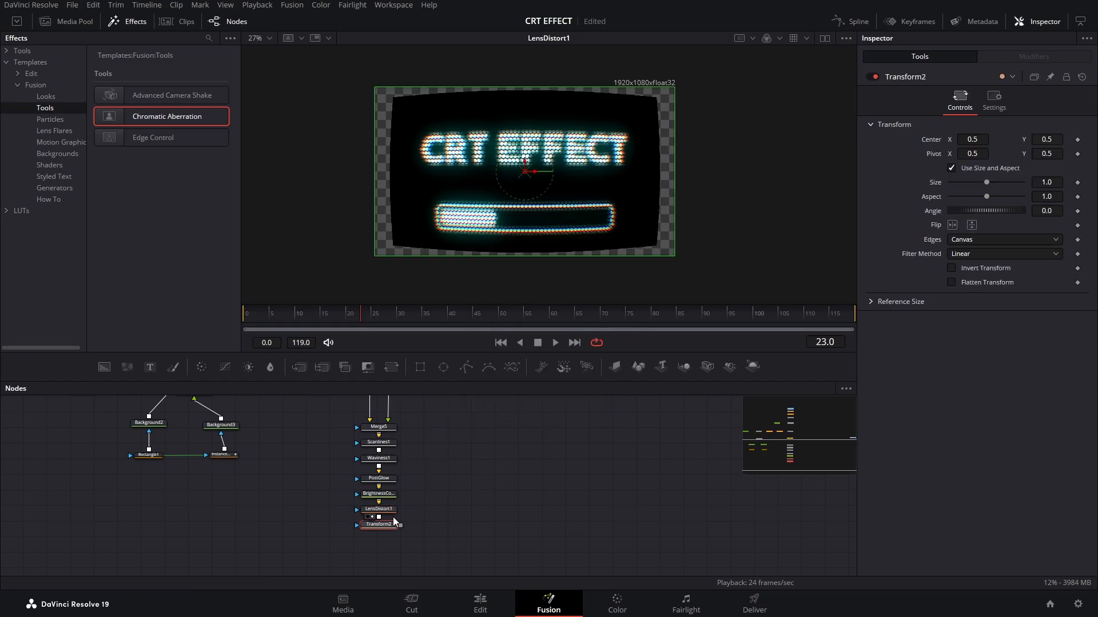
Step: Show Transform2 in the viewer and enlarge its Size to about 1.137 so the distorted image fills the frame
double_click(1048, 182)
text(1.186)
key(Return)
drag(377, 524, 574, 220)
drag(988, 182, 988, 183)
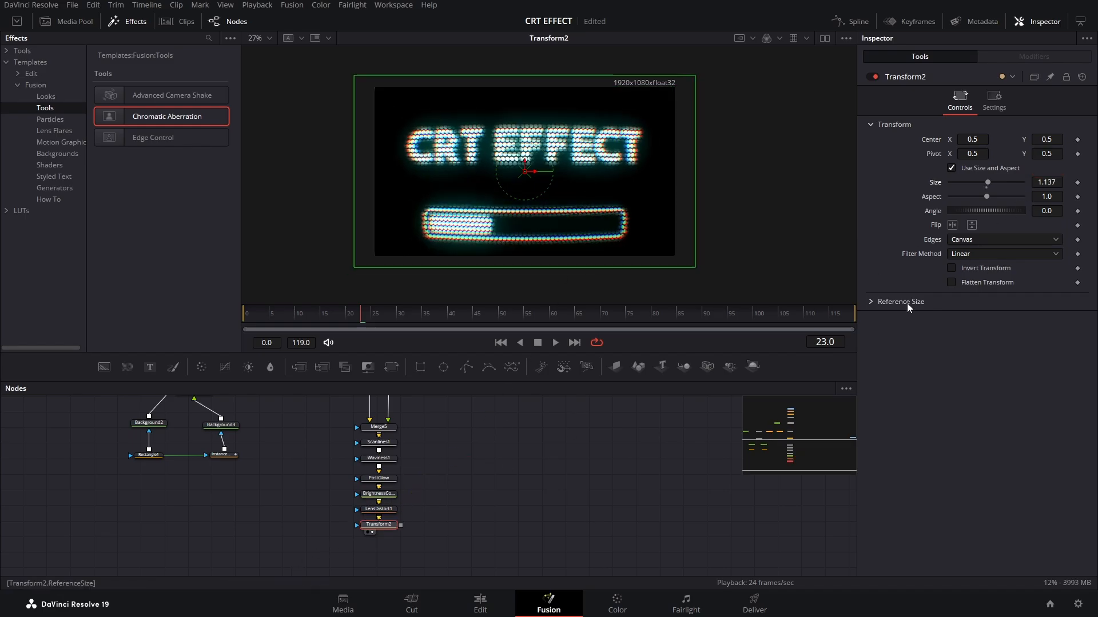
Step: Reduce the Size of Transform1 below PixelGrid to about 0.454 and check the finer pixel pattern up close
scroll(452, 457, up, 5)
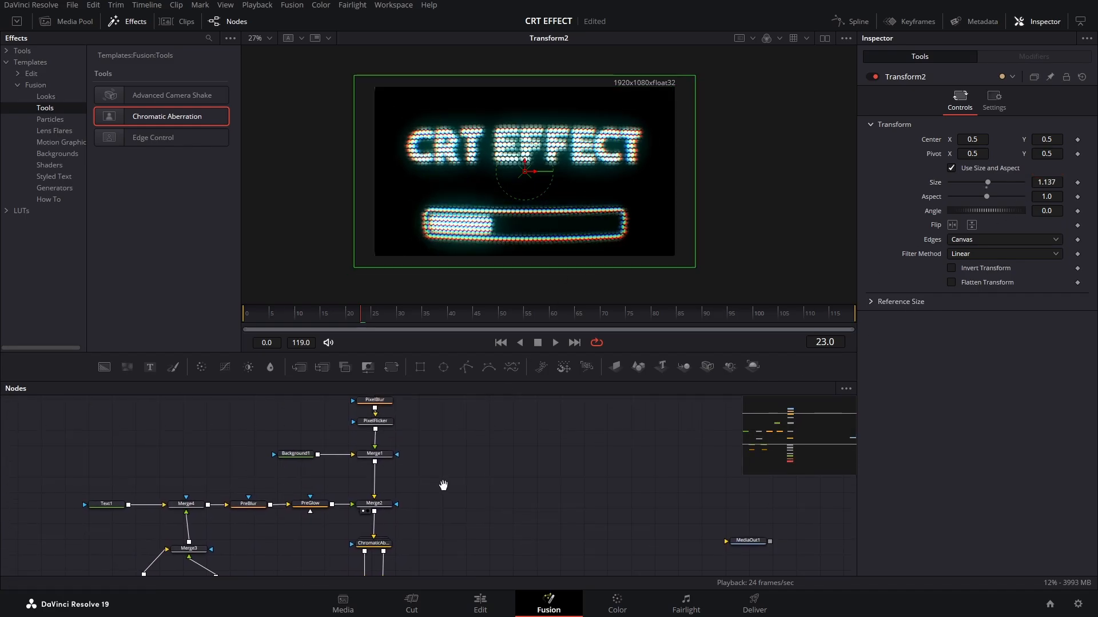
click(380, 419)
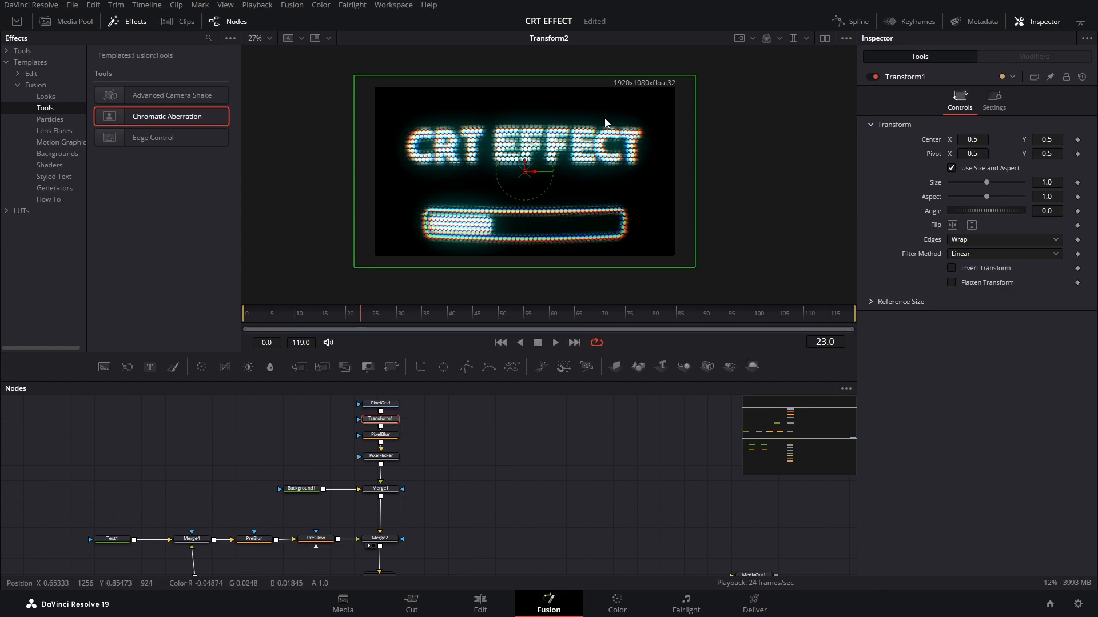
drag(986, 182, 981, 182)
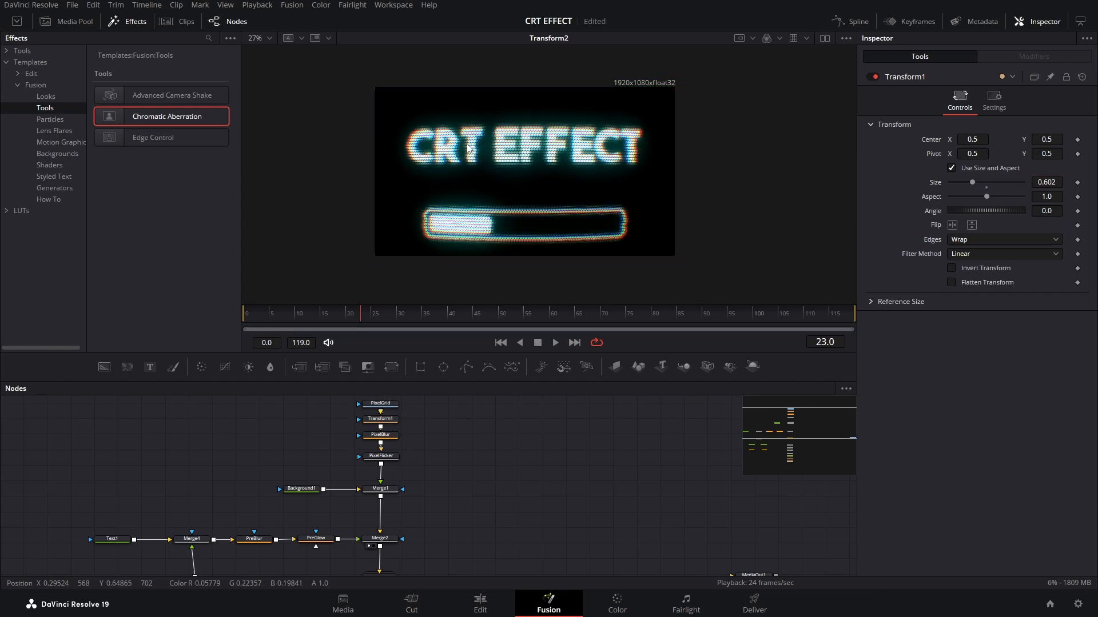
scroll(483, 139, up, 5)
drag(1046, 182, 1024, 182)
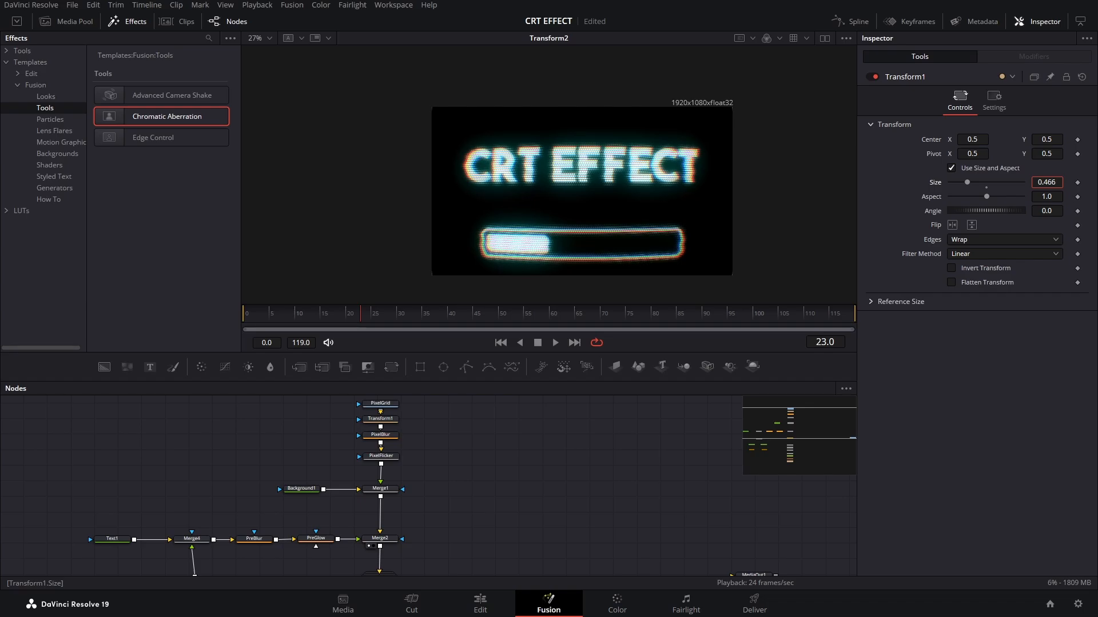
scroll(577, 198, up, 8)
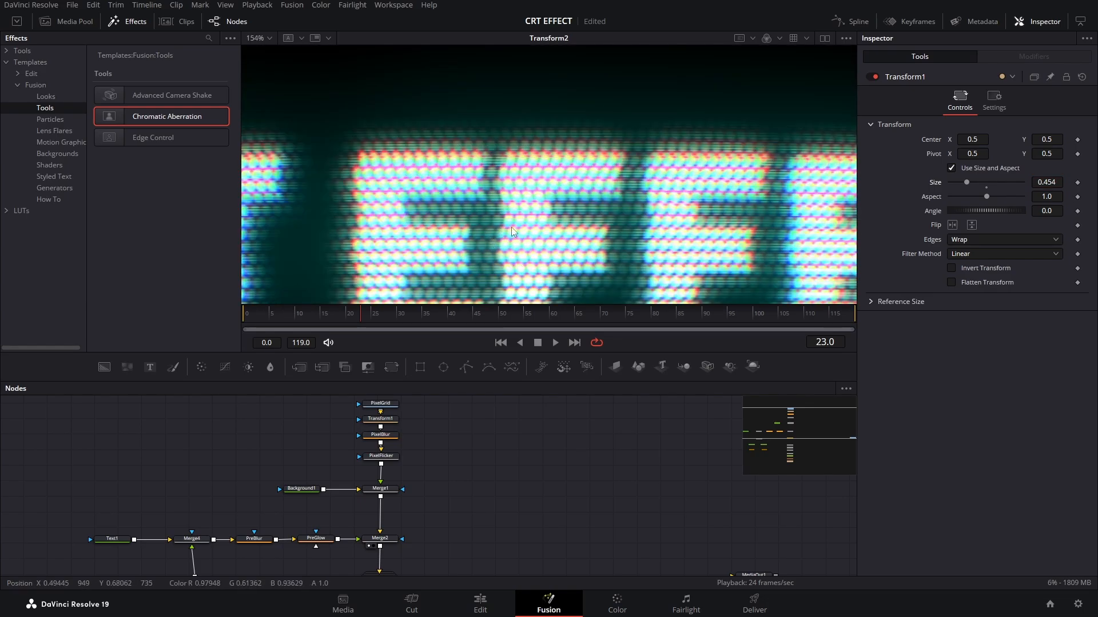
scroll(511, 228, down, 8)
Step: Set PixelFlicker's Flicker Type to Alpha and play the animation from frame 0 to check the flicker
click(389, 457)
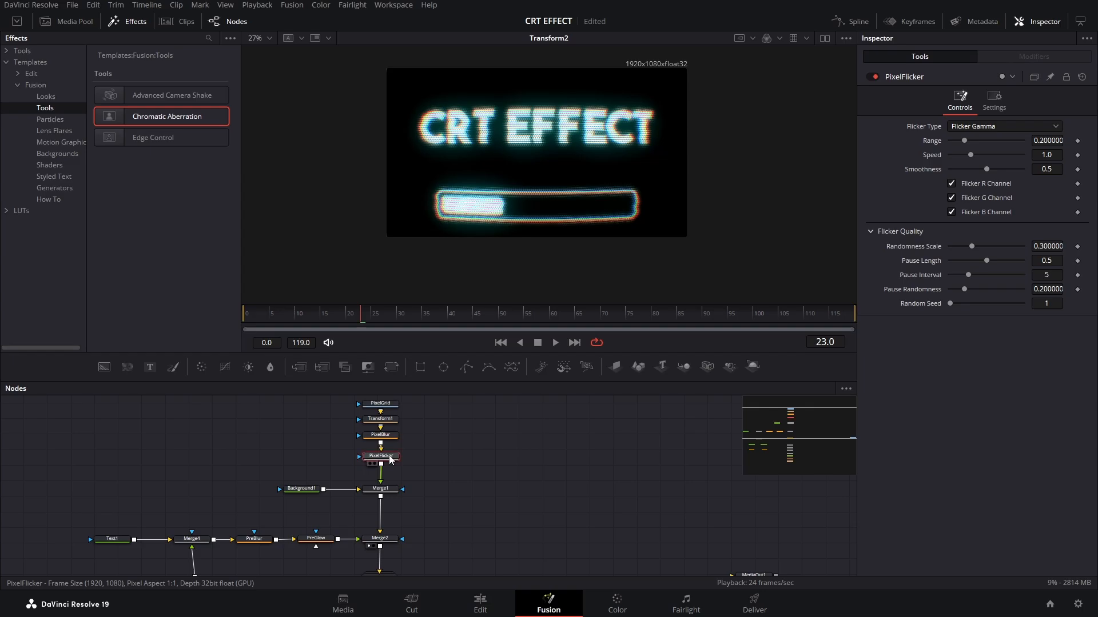
drag(361, 315, 247, 315)
click(971, 126)
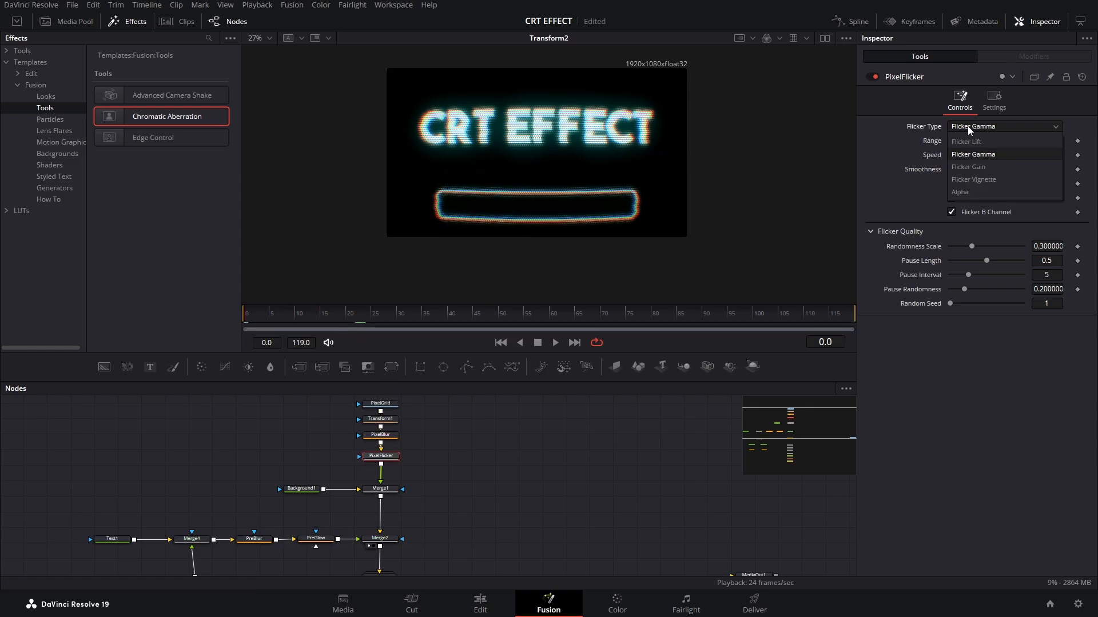
click(965, 193)
click(555, 343)
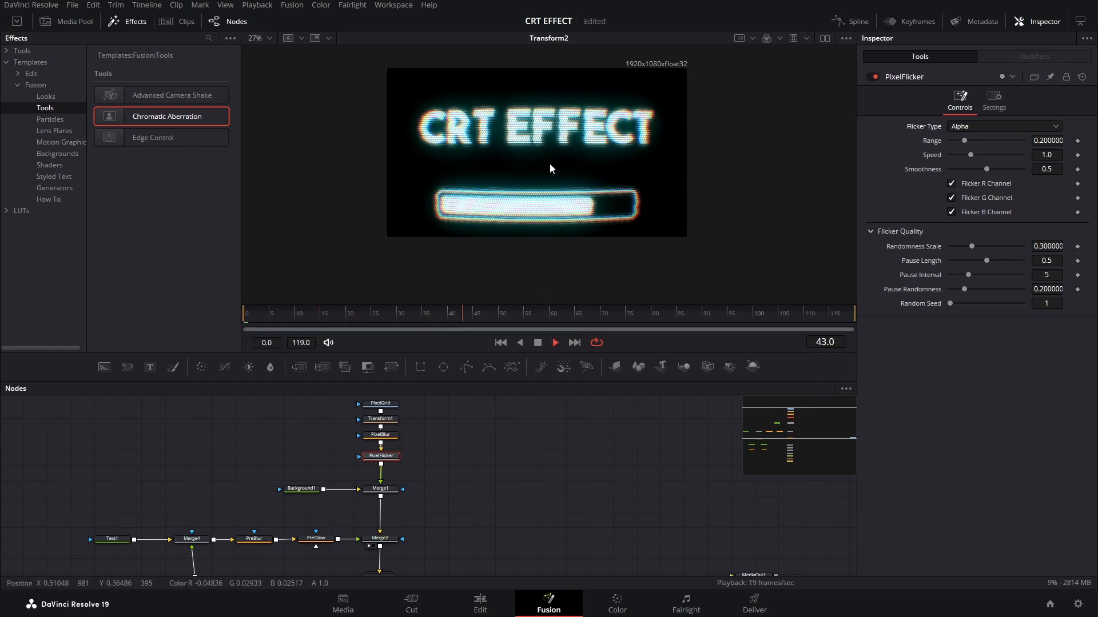
click(538, 344)
Step: Move MediaOut1 beside the end of the node chain and connect Transform2's output to it
drag(749, 575, 391, 546)
drag(353, 493, 488, 397)
drag(412, 483, 535, 453)
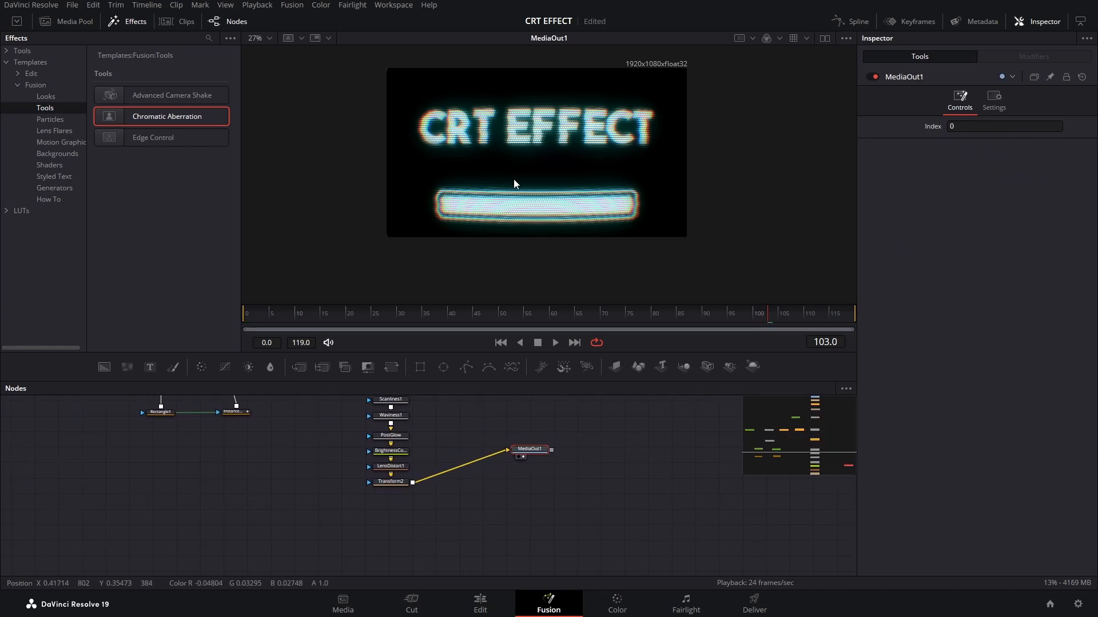
Step: Shift the text and loading-bar nodes away from PreBlur and merge the 4990238-hd_1920 glitch clip in after Merge4, placing its MediaIn1 above the chain
scroll(469, 435, up, 5)
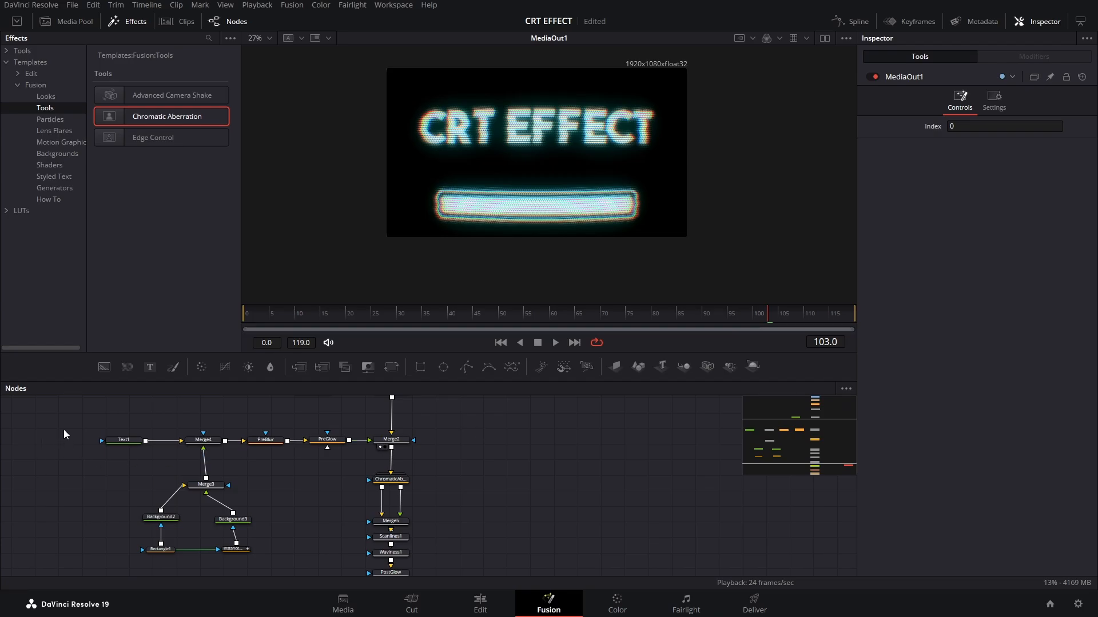
drag(65, 422, 81, 435)
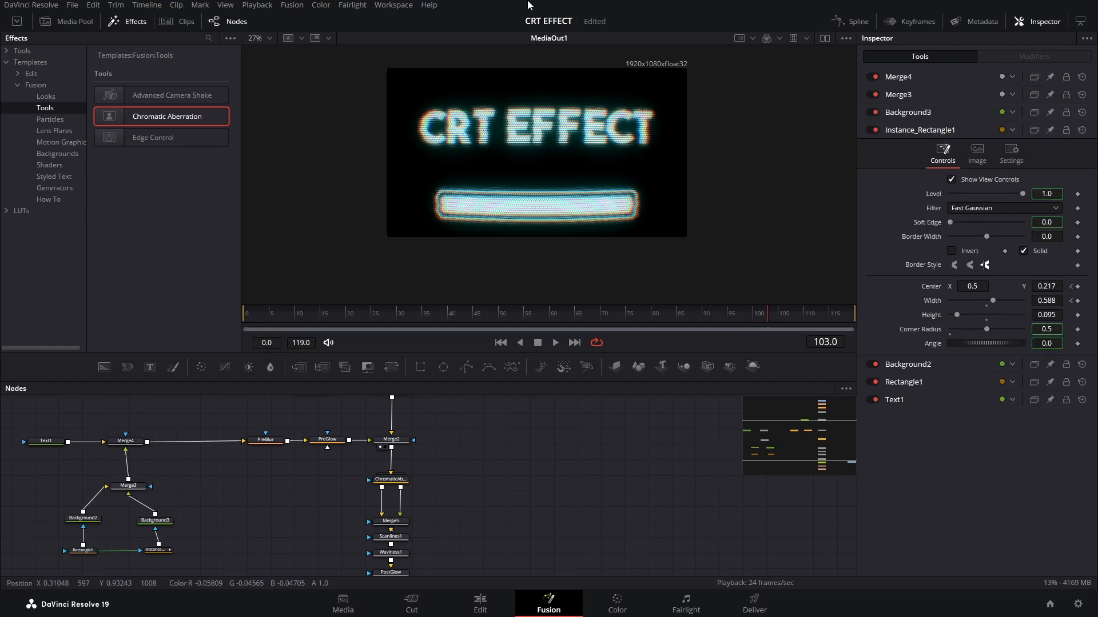
click(69, 21)
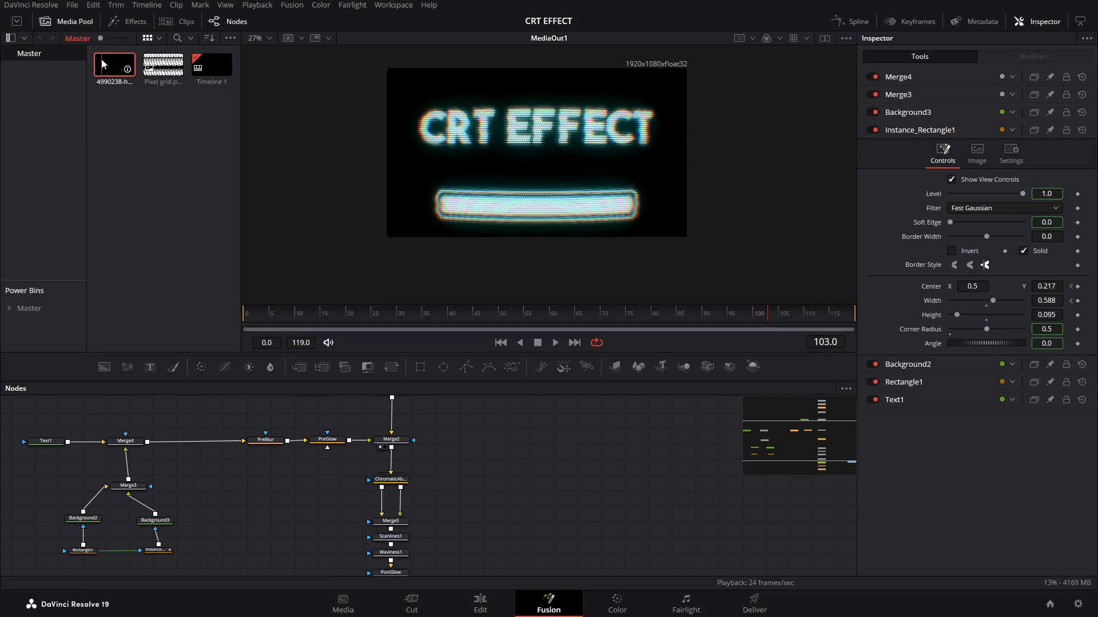
drag(115, 65, 147, 456)
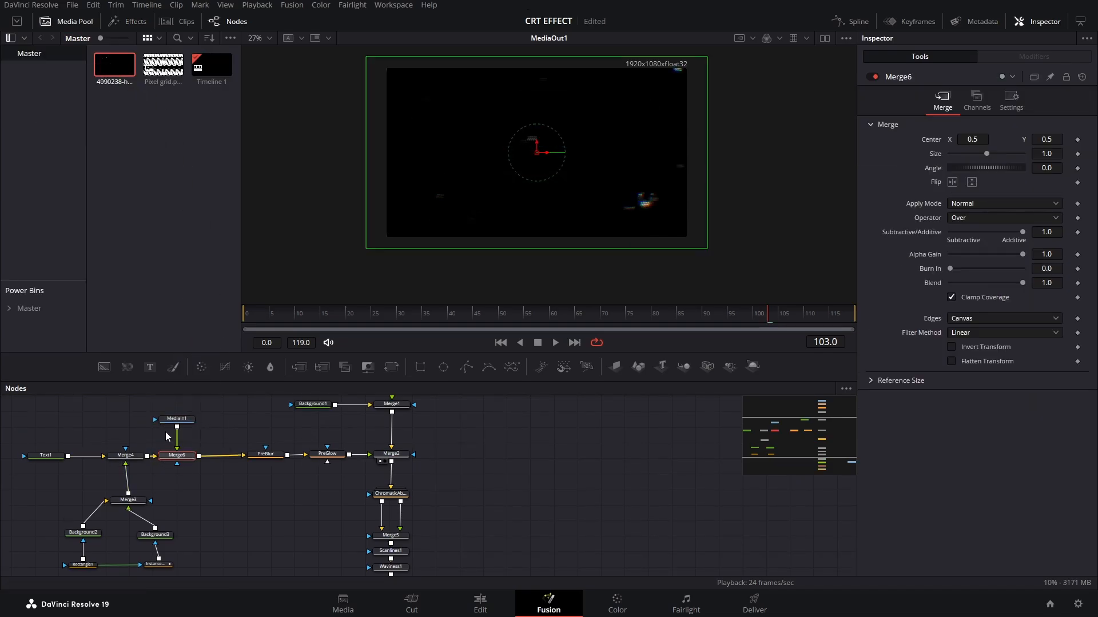
drag(177, 419, 177, 410)
Step: Set Merge6's operator to Under and play the animation from frame 0 to check the glitch overlay
click(970, 218)
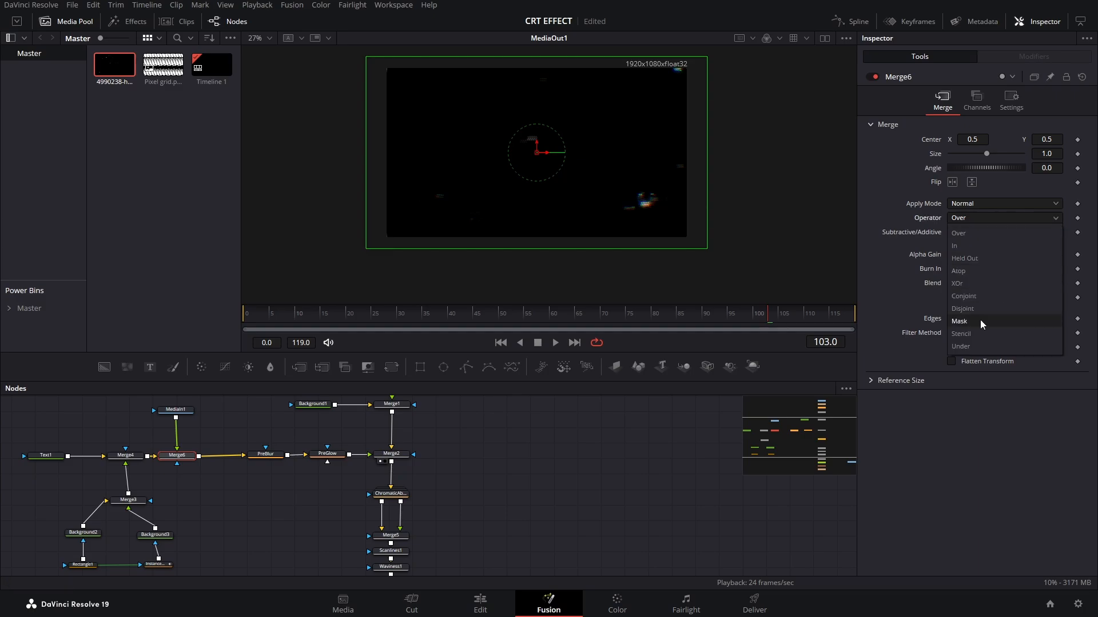
click(980, 348)
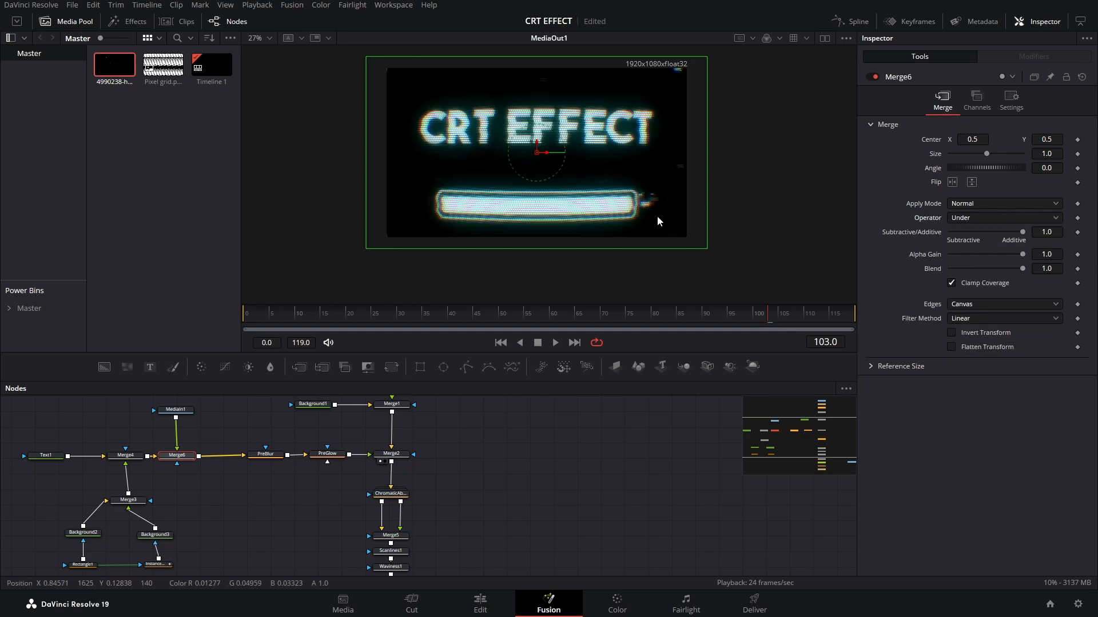
drag(316, 315, 228, 319)
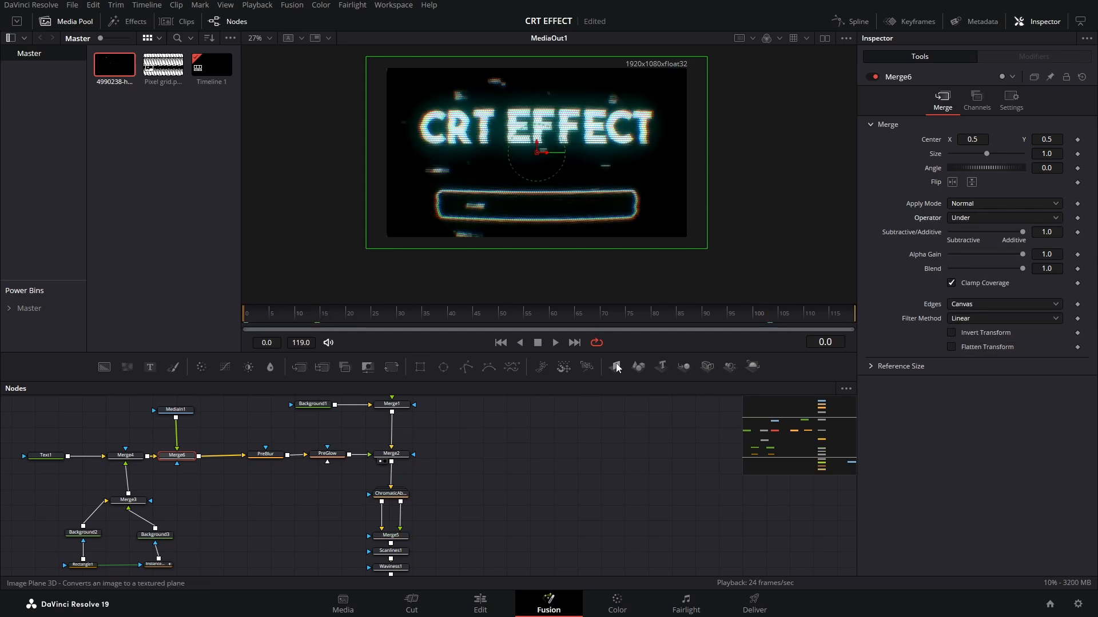
click(555, 343)
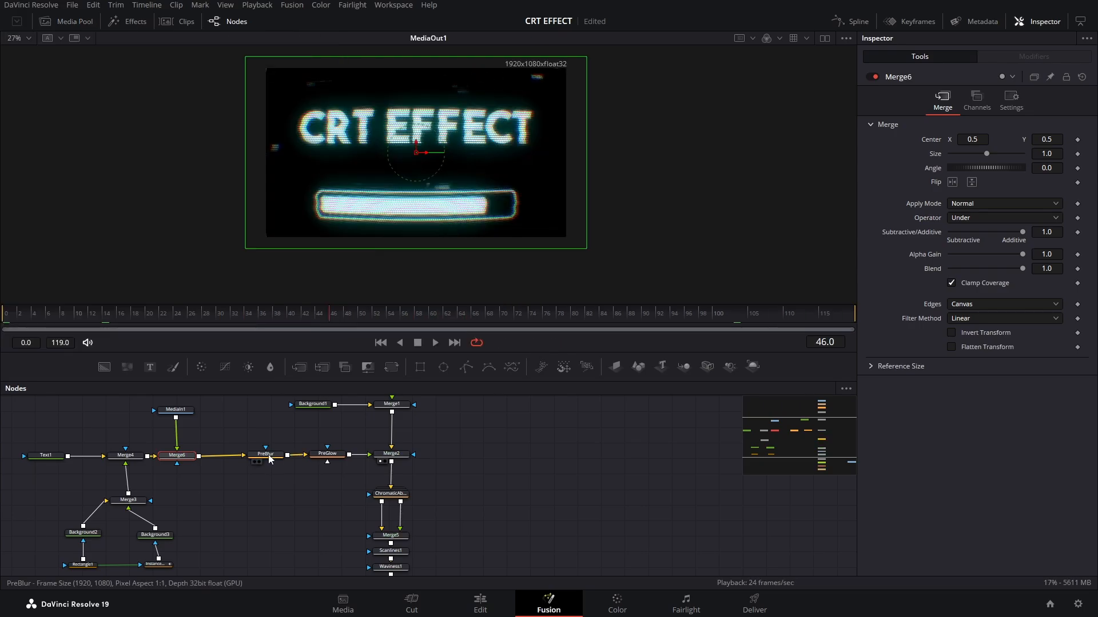
Step: Set PreBlur's Blur Size to 5.9
click(268, 455)
click(1039, 169)
text(6.7)
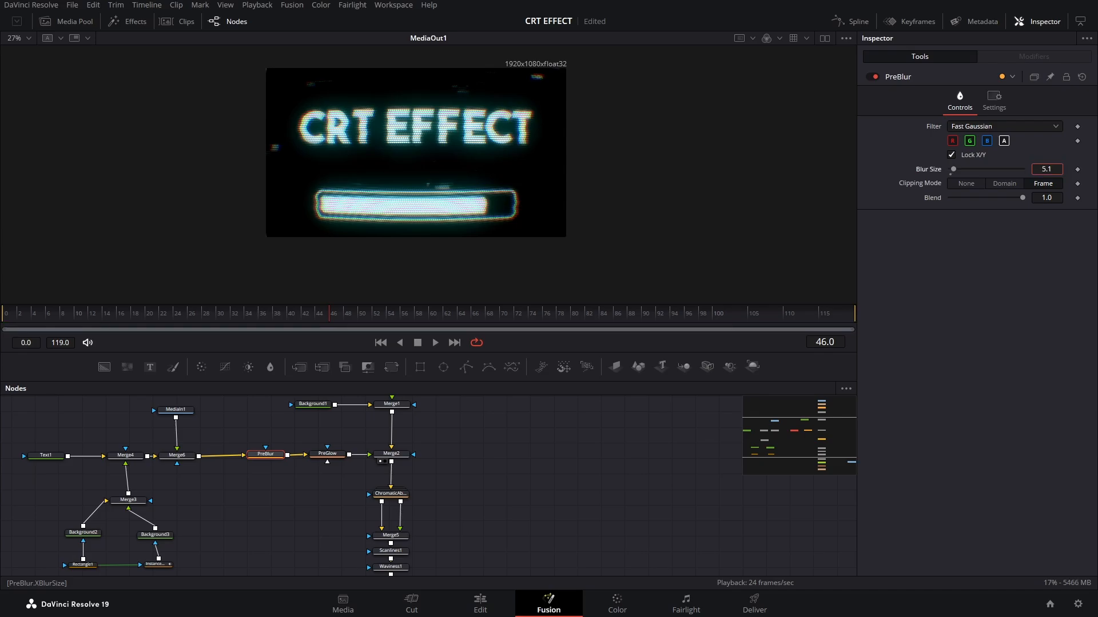
key(Return)
drag(1040, 170, 1042, 169)
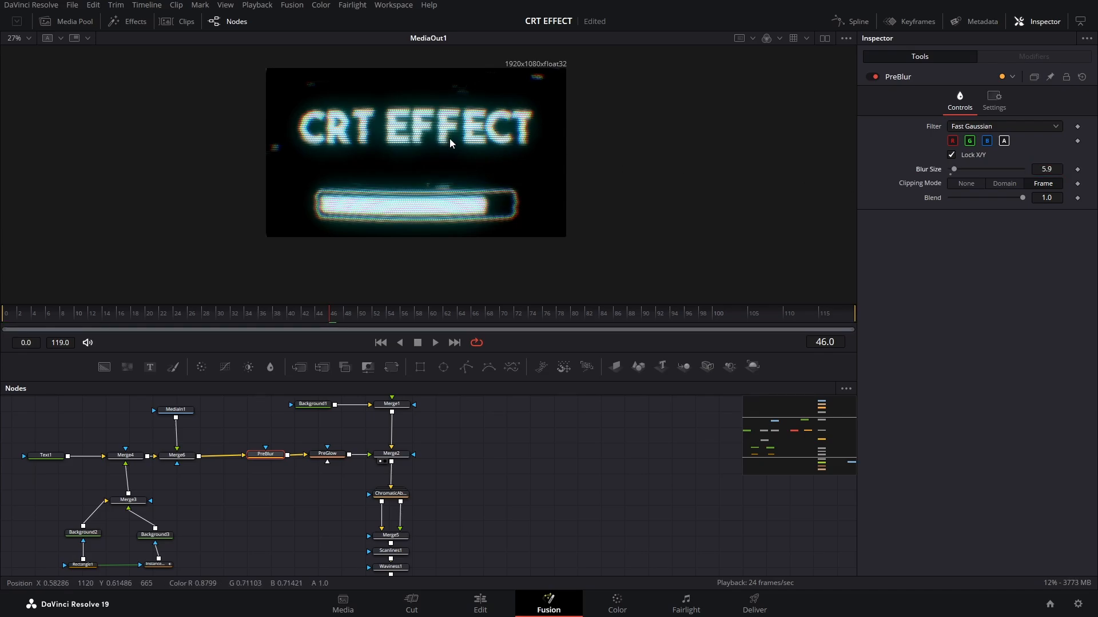
Step: Raise PreGlow's Glow Size to 22.8 and check the result at an earlier frame
click(336, 457)
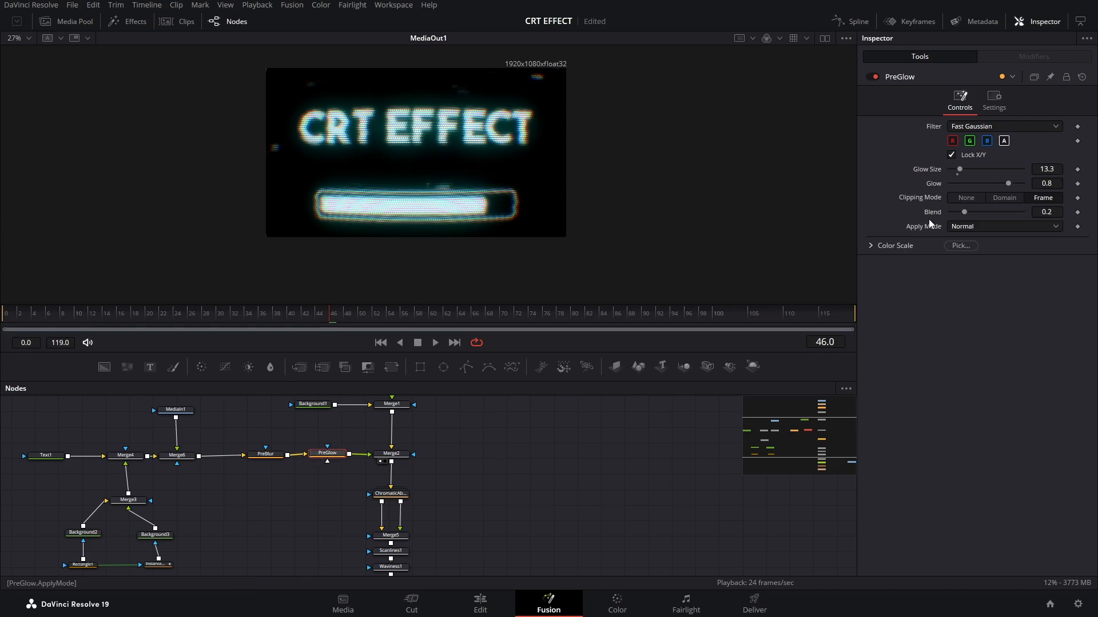
drag(1049, 170, 1085, 170)
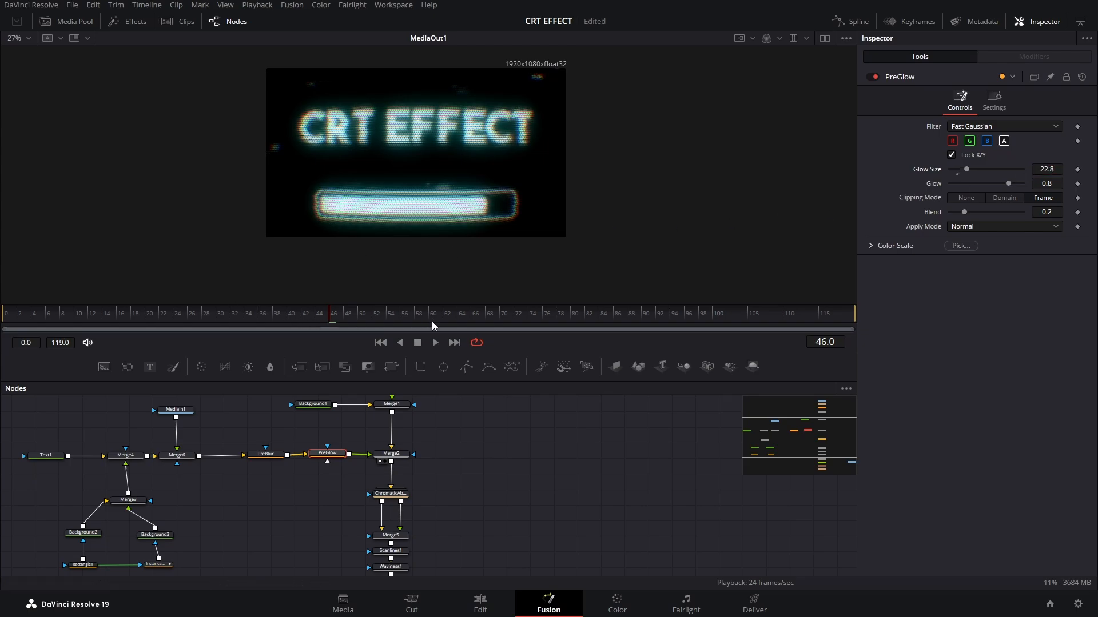
mouse_move(300, 316)
mouse_down()
mouse_move(4, 317)
mouse_move(295, 318)
mouse_up()
mouse_move(454, 485)
mouse_down()
mouse_move(454, 418)
mouse_move(459, 495)
mouse_up()
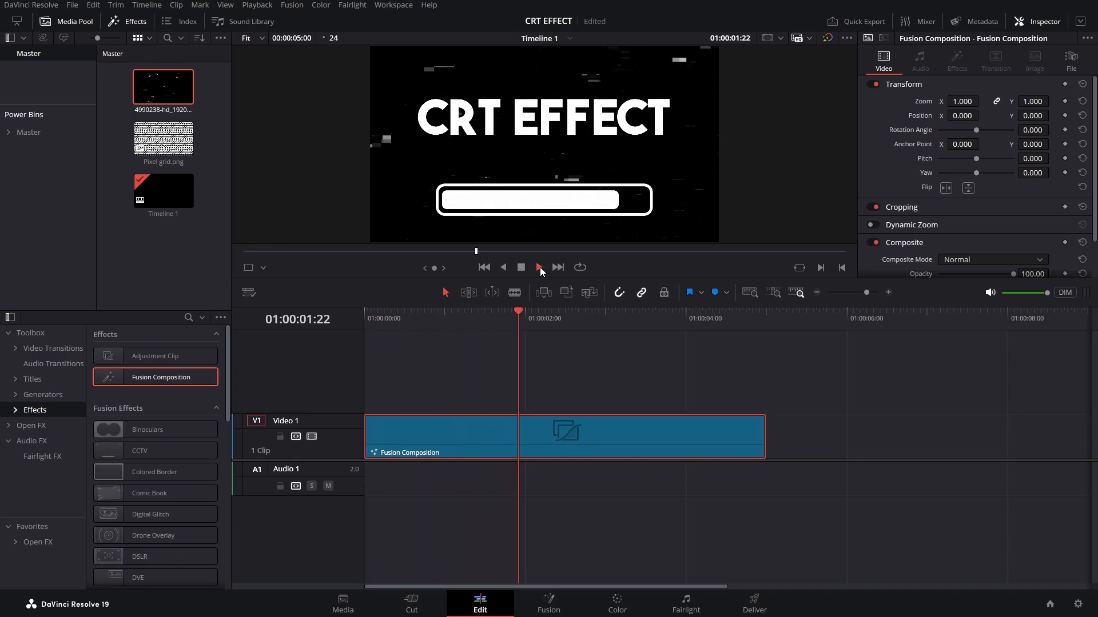
Step: Stop the timeline playback and apply the MB_CRT effect from the MBVisualEdits category to the Fusion Composition clip
click(524, 269)
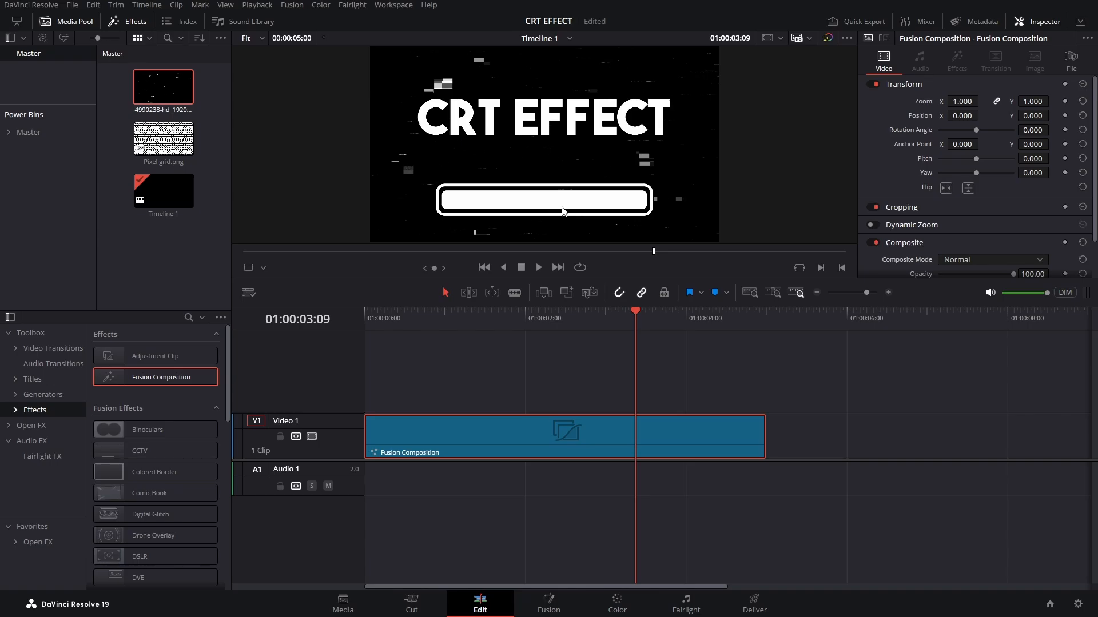
click(15, 410)
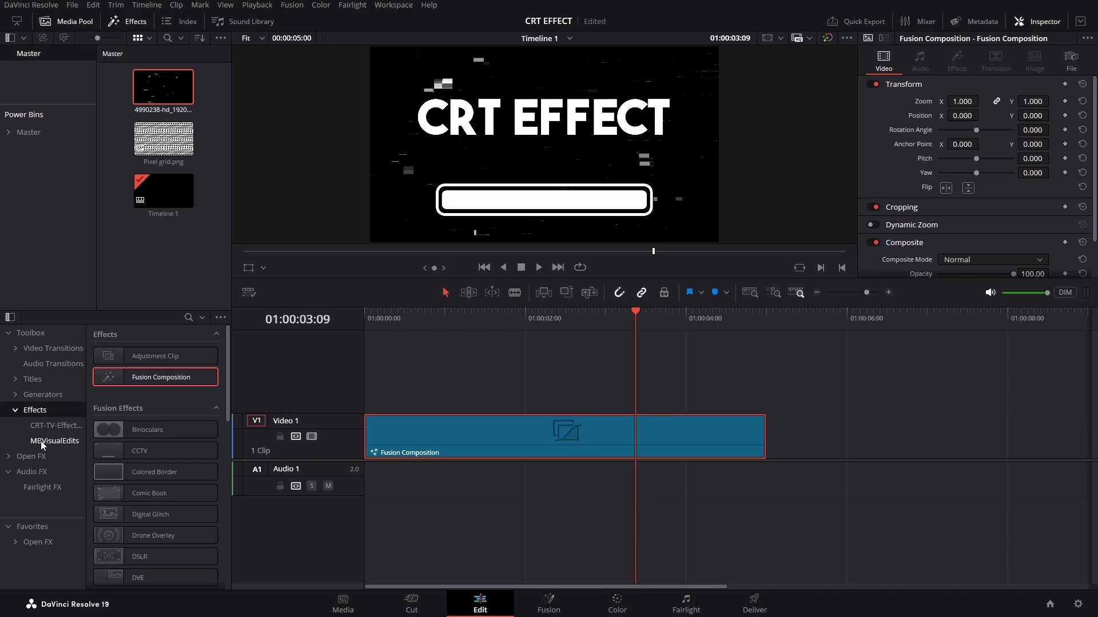
click(44, 441)
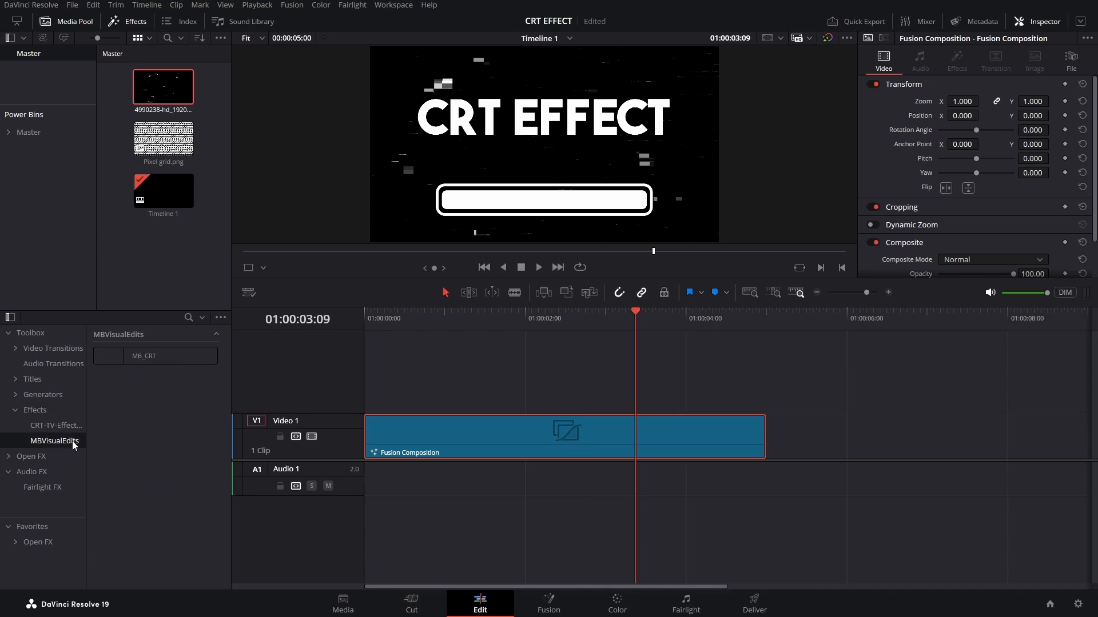
click(120, 353)
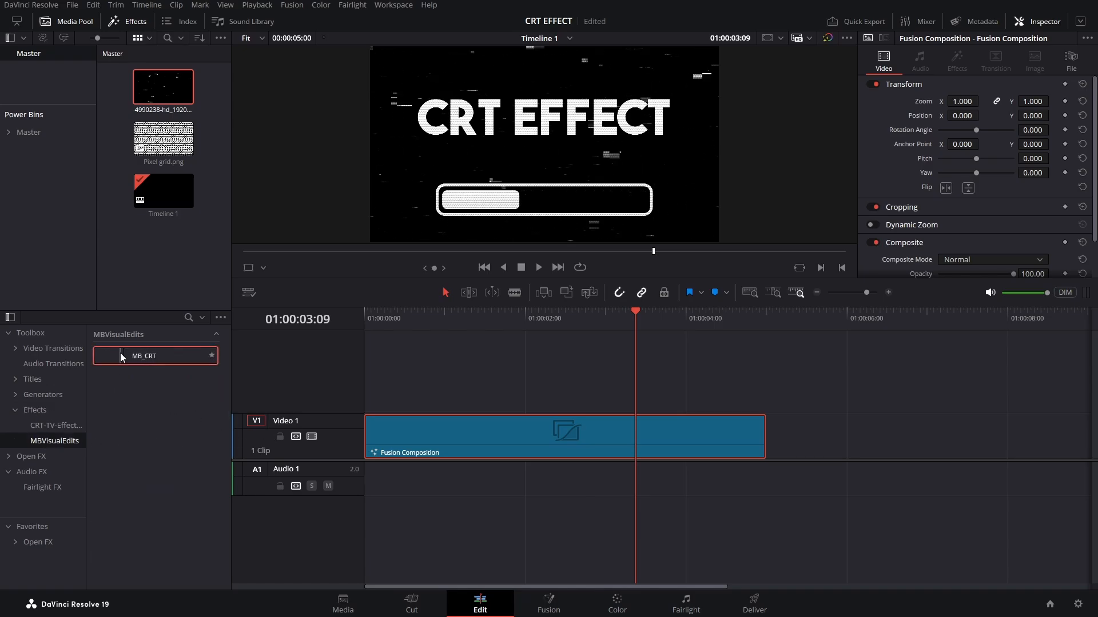
drag(120, 352, 451, 430)
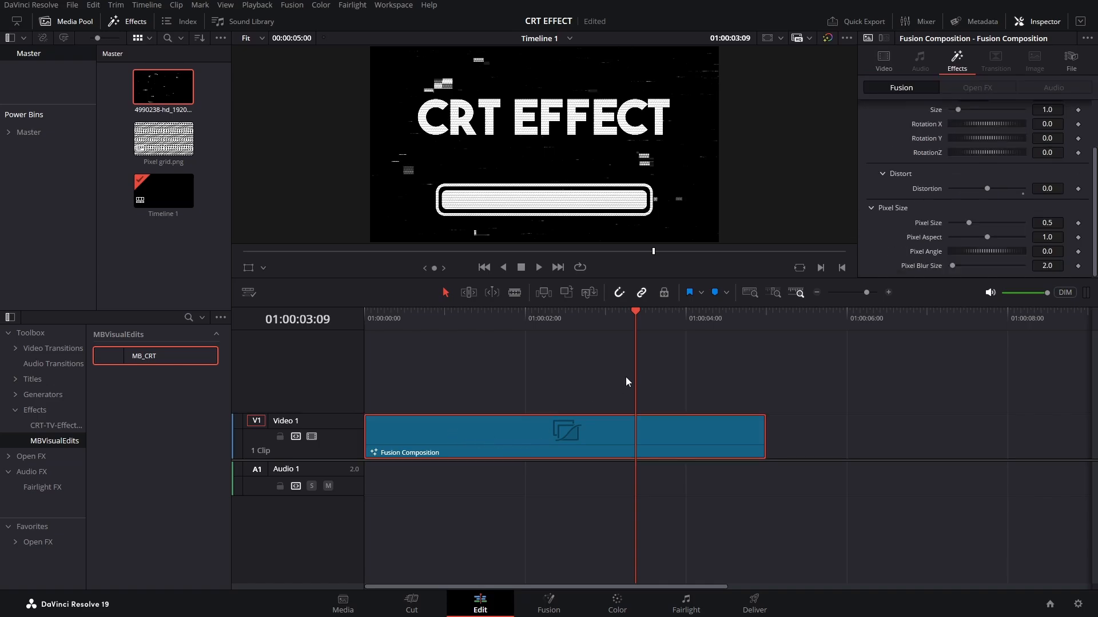
Step: Enlarge the preview and examine MB_CRT's Controls, Effects, RGBsplit, PostFX and PreFX settings, including the Pre Glow group
key(space)
drag(882, 303, 849, 438)
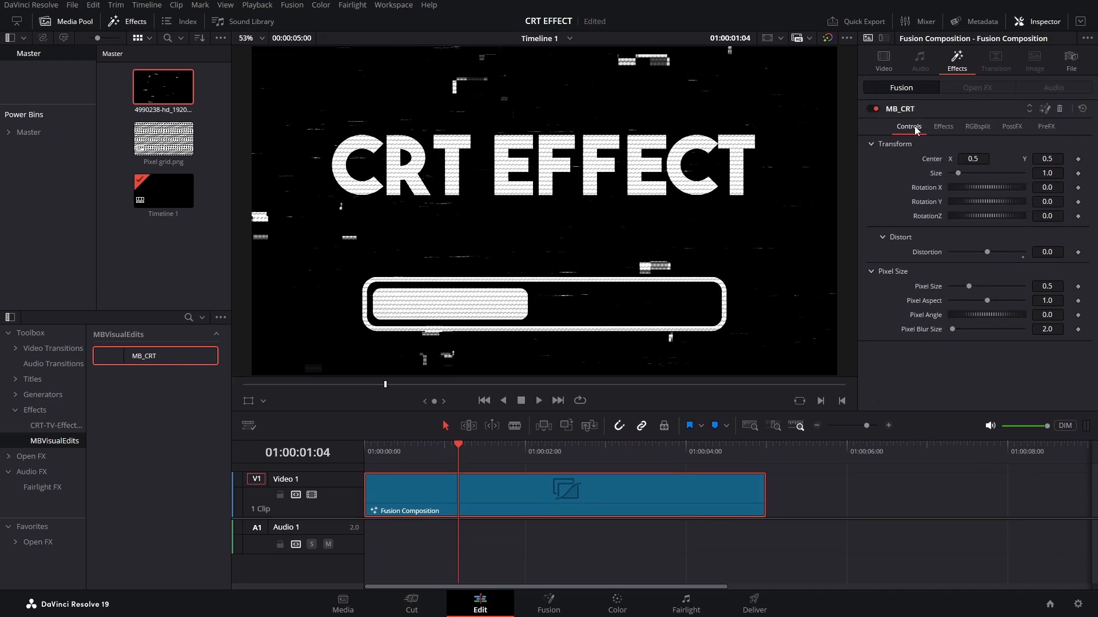
click(944, 127)
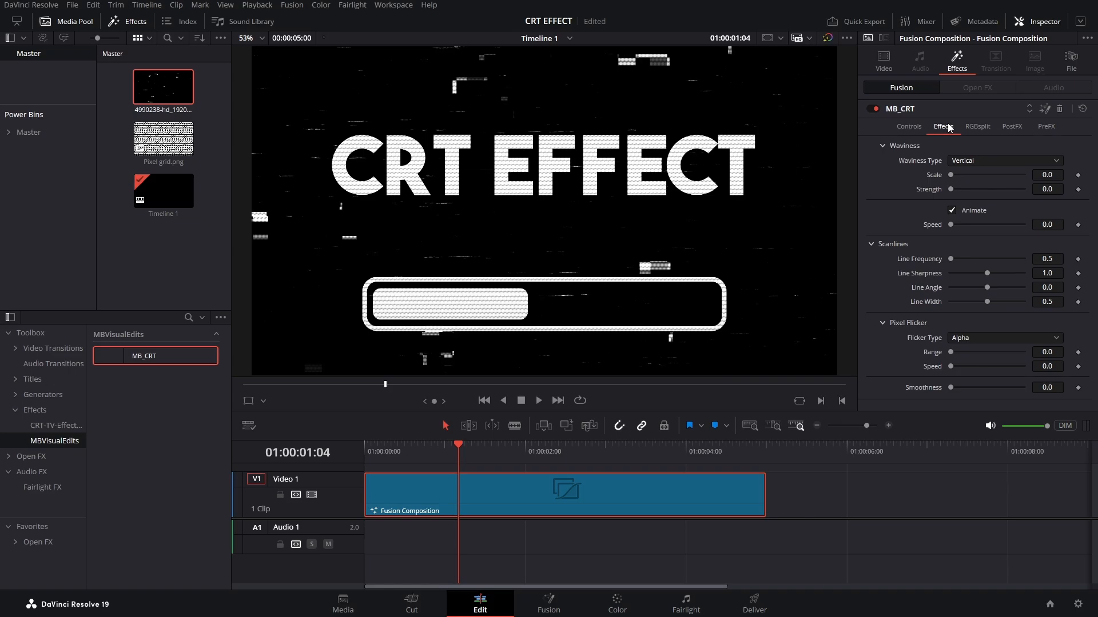
click(977, 128)
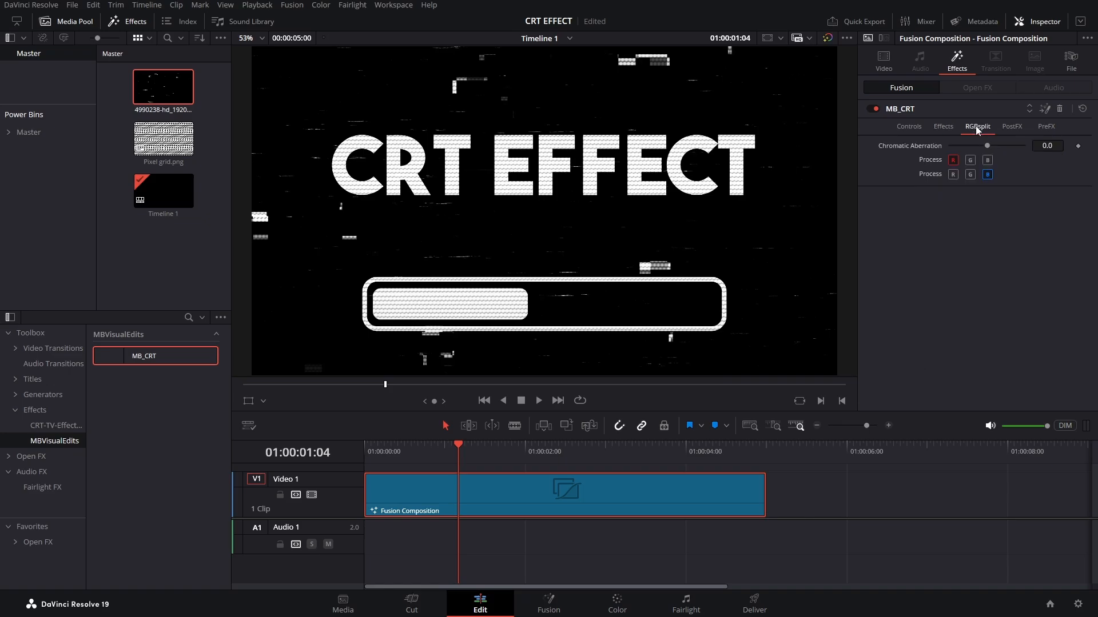
click(1020, 128)
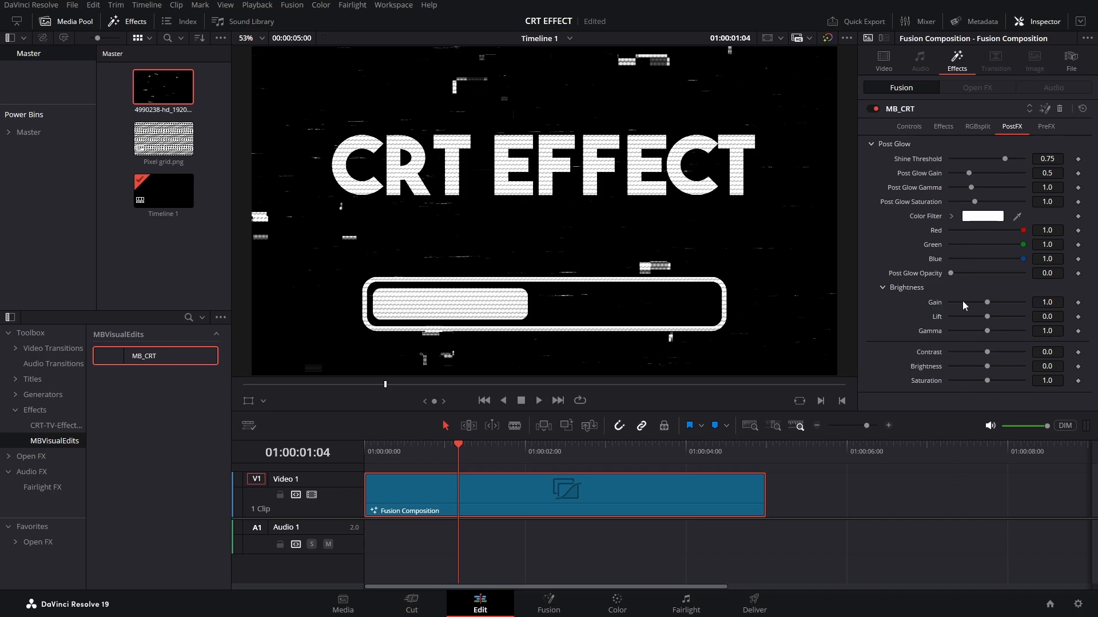
click(1045, 128)
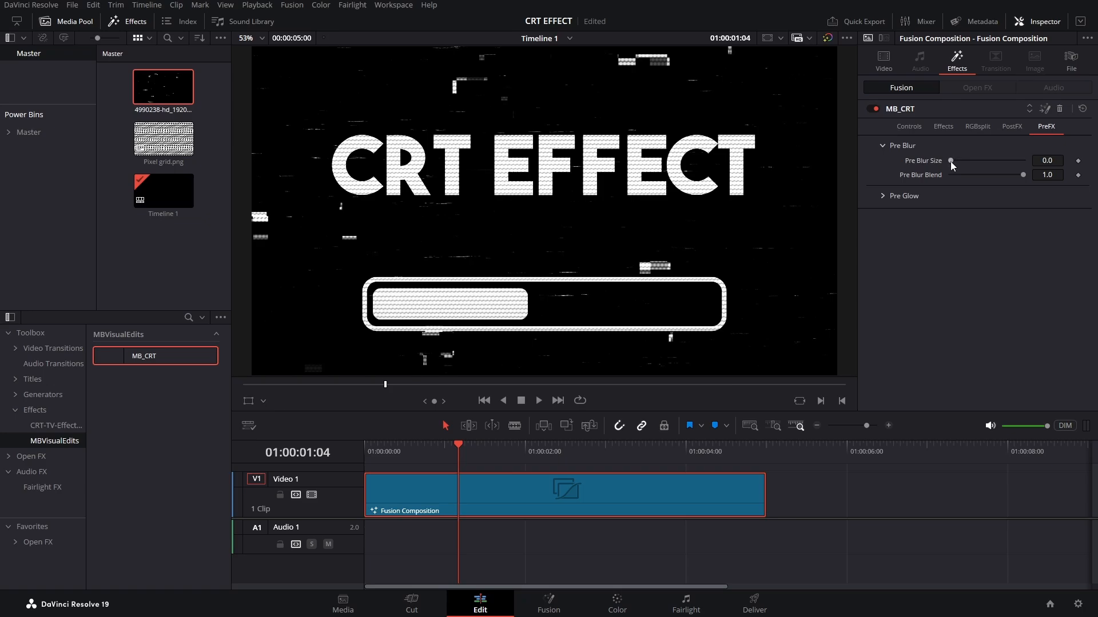
click(881, 196)
click(907, 128)
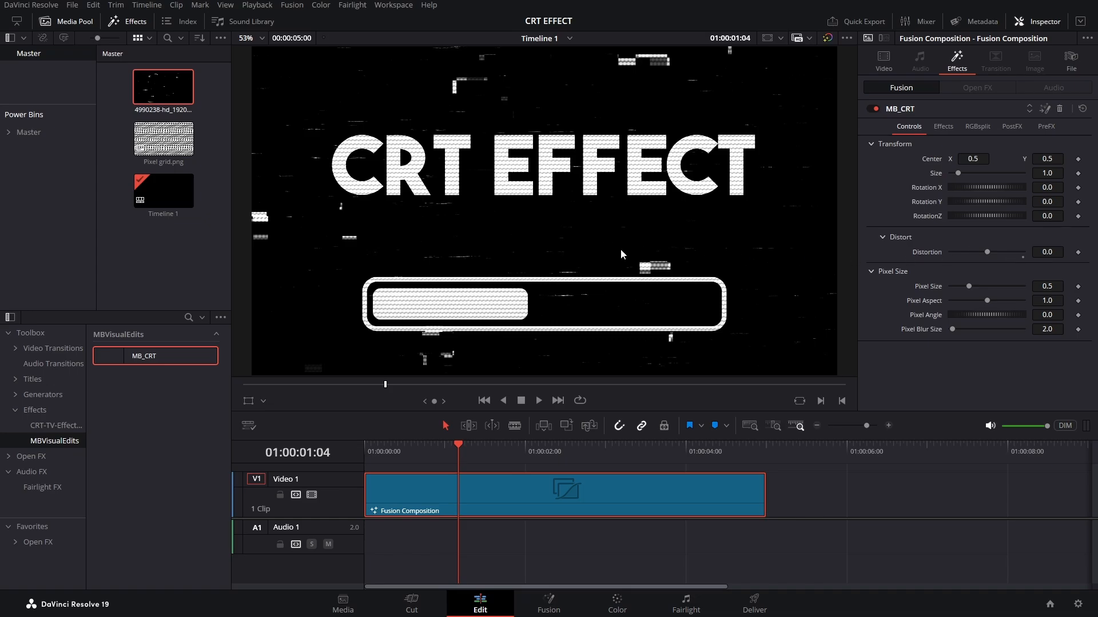
Step: Set MB_CRT's Distortion to 0.278 and its Size to 0.89 so the curved image fills the frame
scroll(623, 255, down, 2)
mouse_move(990, 259)
mouse_down()
mouse_move(1059, 264)
mouse_move(924, 263)
mouse_move(1009, 266)
mouse_up()
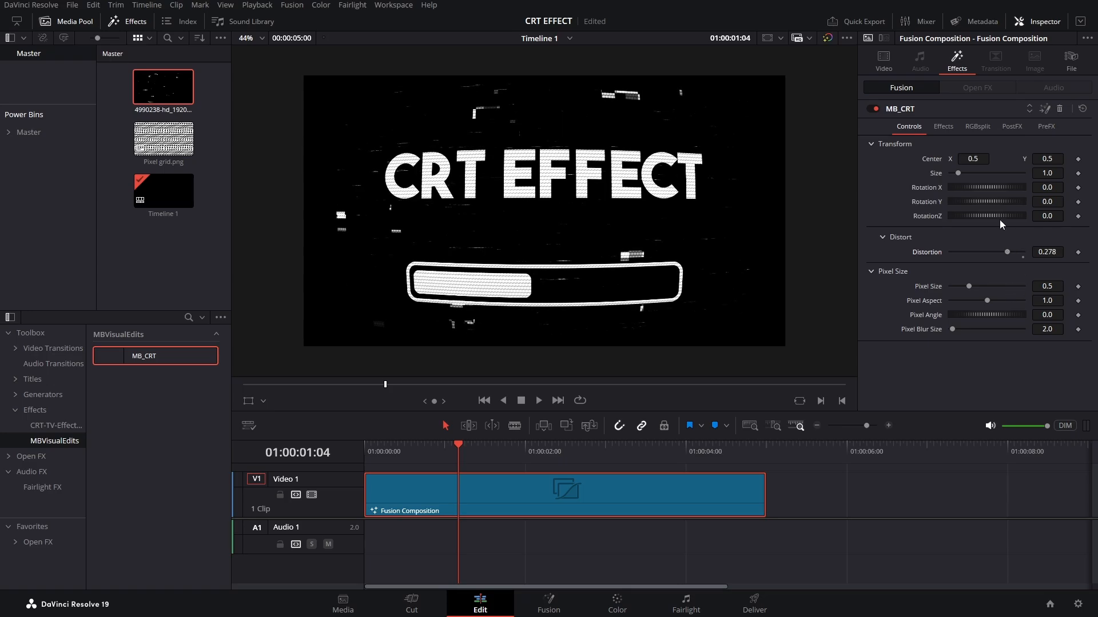
drag(1058, 175, 1054, 175)
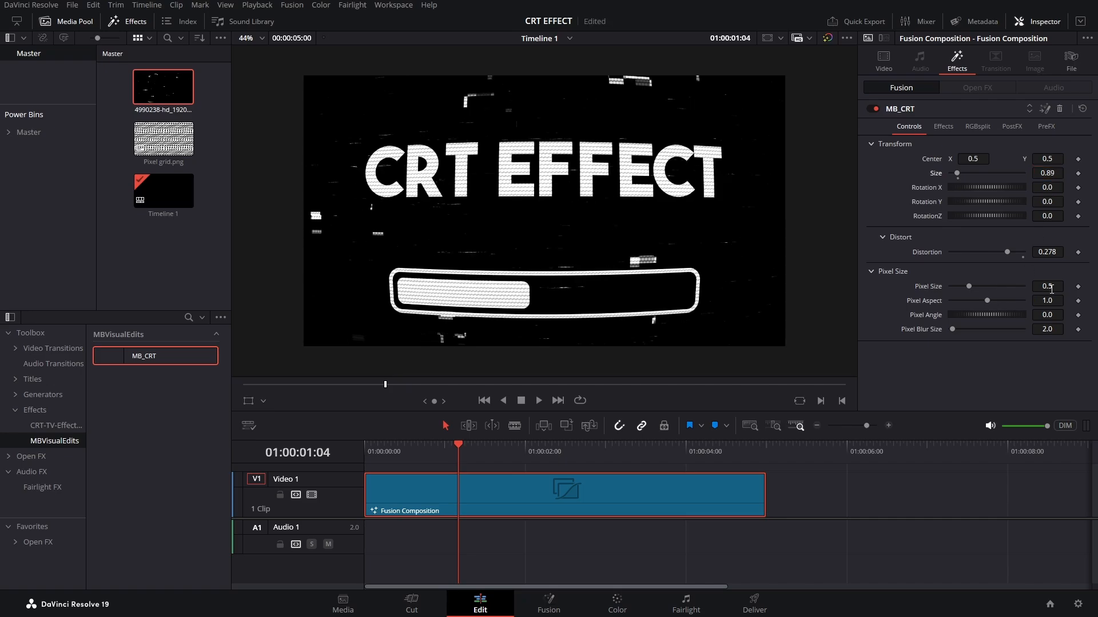
Step: Reduce MB_CRT's Pixel Size to 0.444 and its Pixel Blur Size to about 1.2
drag(1055, 286, 1053, 286)
drag(1051, 329, 1047, 329)
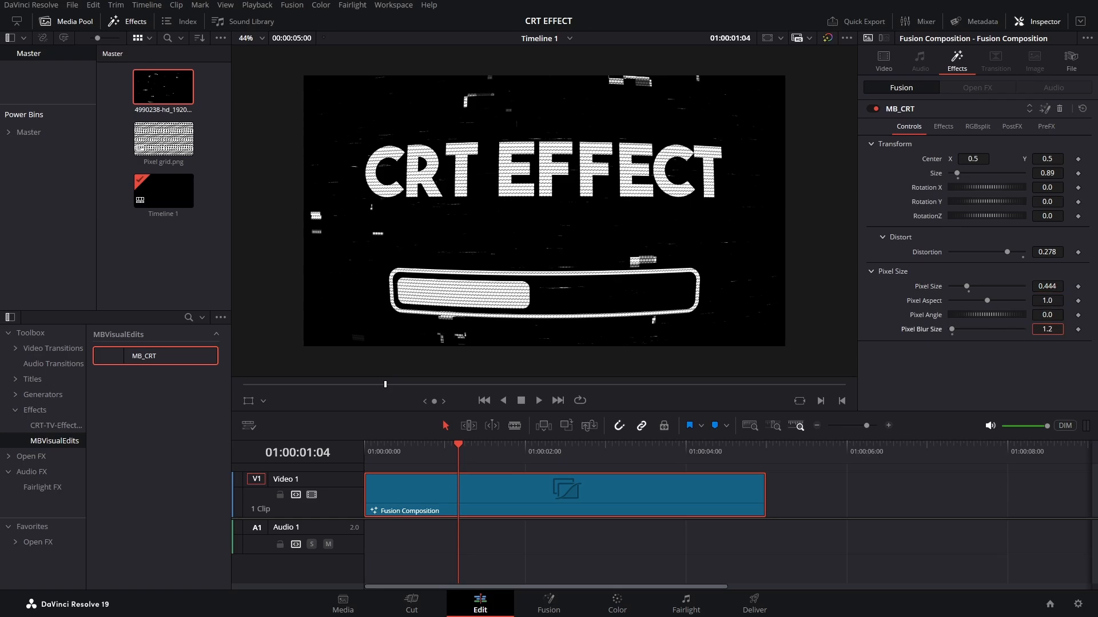
drag(1046, 329, 1047, 330)
Step: Set MB_CRT's Pre Blur Size to 7.0, Pre Glow Size to 17.3 and Glow to 0.5
click(1045, 127)
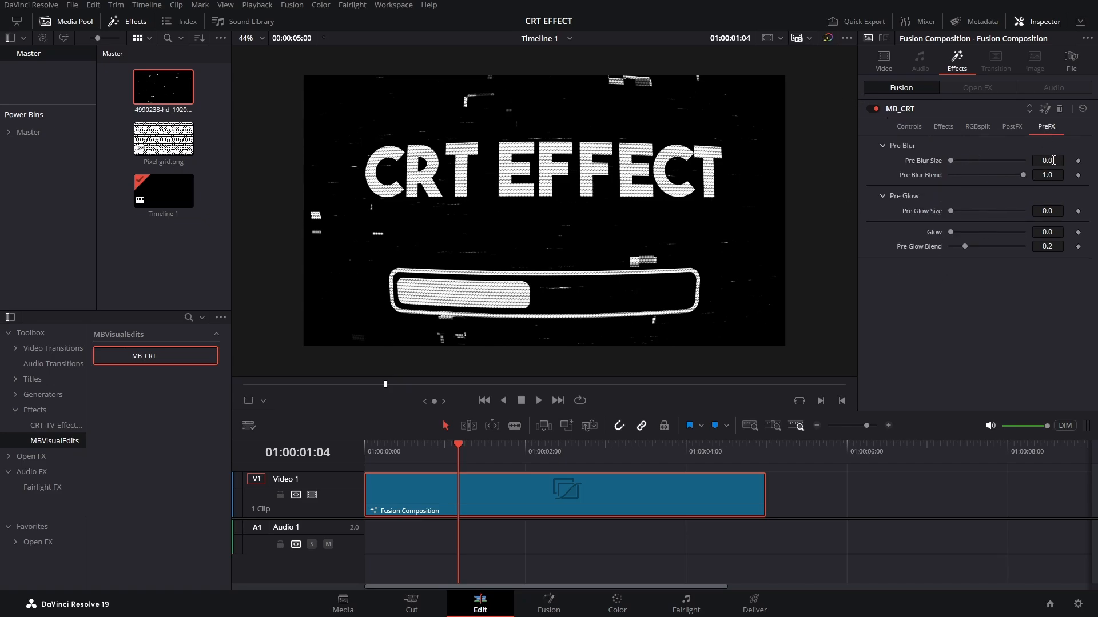
drag(1053, 161, 1053, 161)
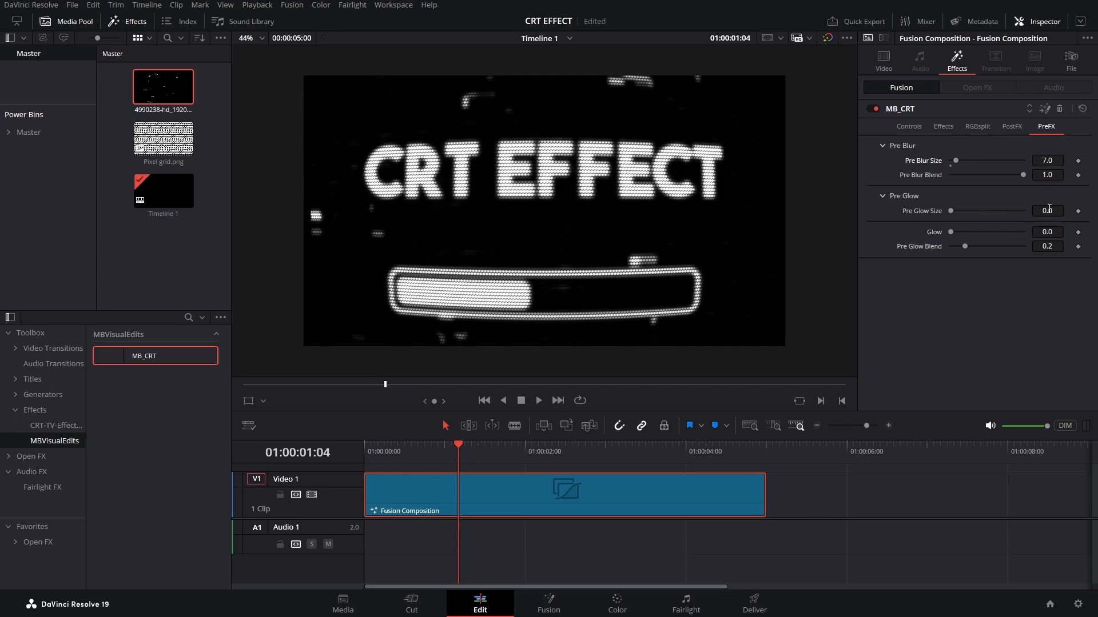
drag(1042, 212, 1043, 213)
drag(1055, 232, 1055, 232)
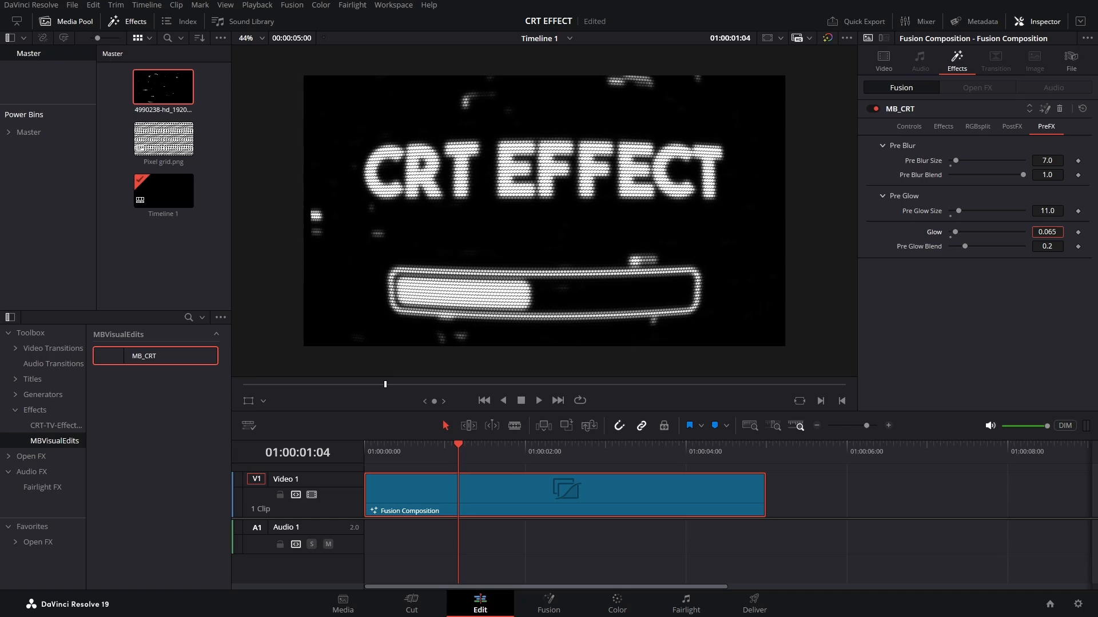
text(0)
key(Tab)
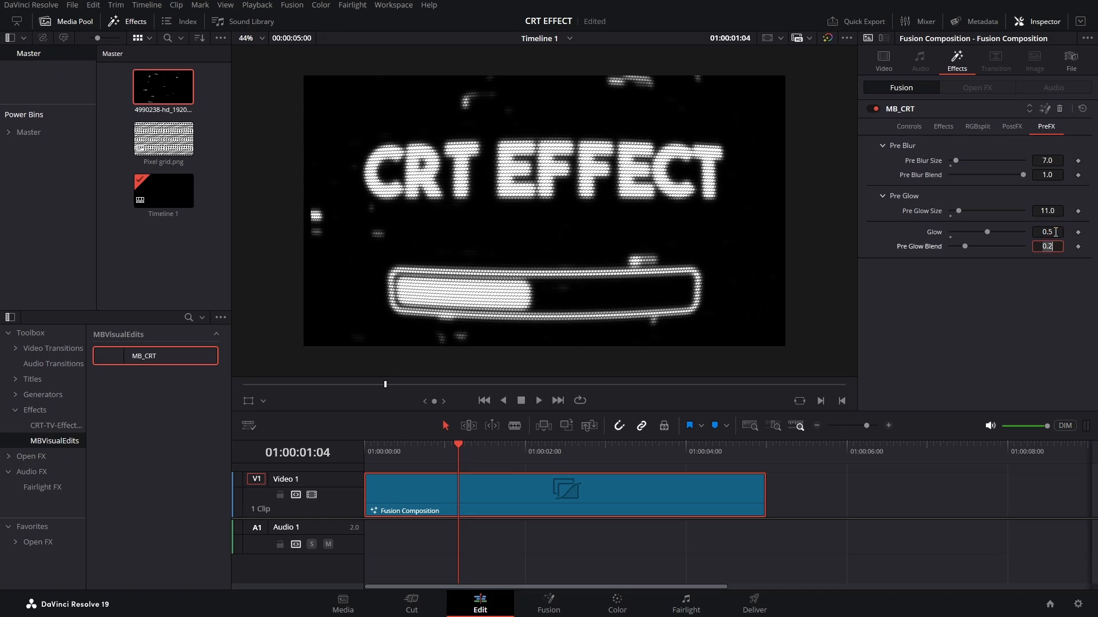
drag(959, 211, 963, 210)
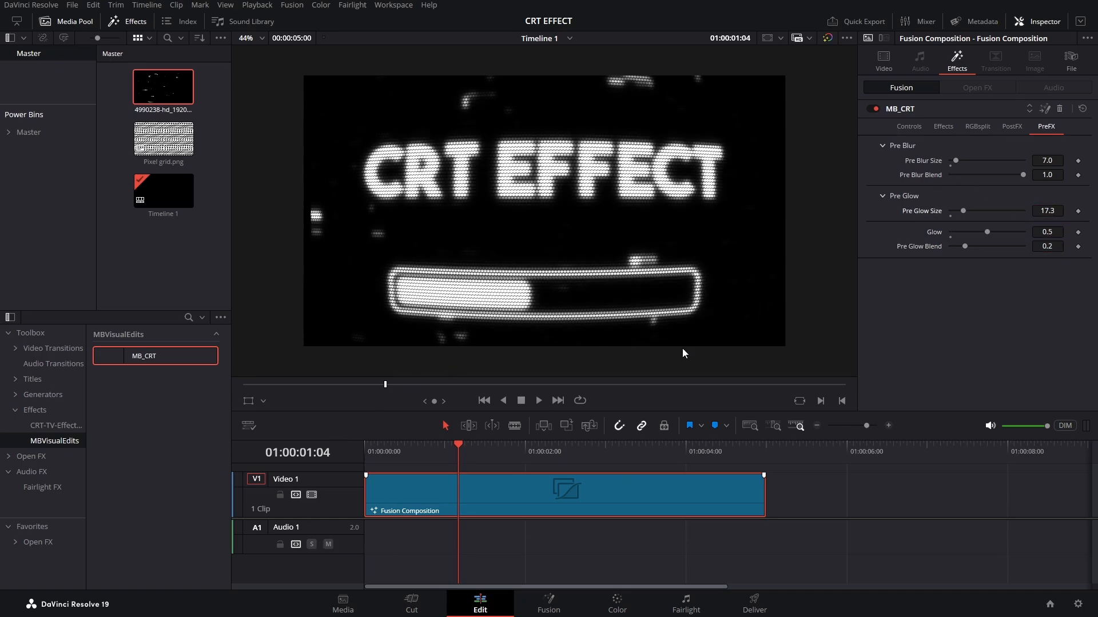
Step: Raise MB_CRT's Chromatic Aberration to 0.1 and enable the green and blue channels for its first Process setting
click(977, 127)
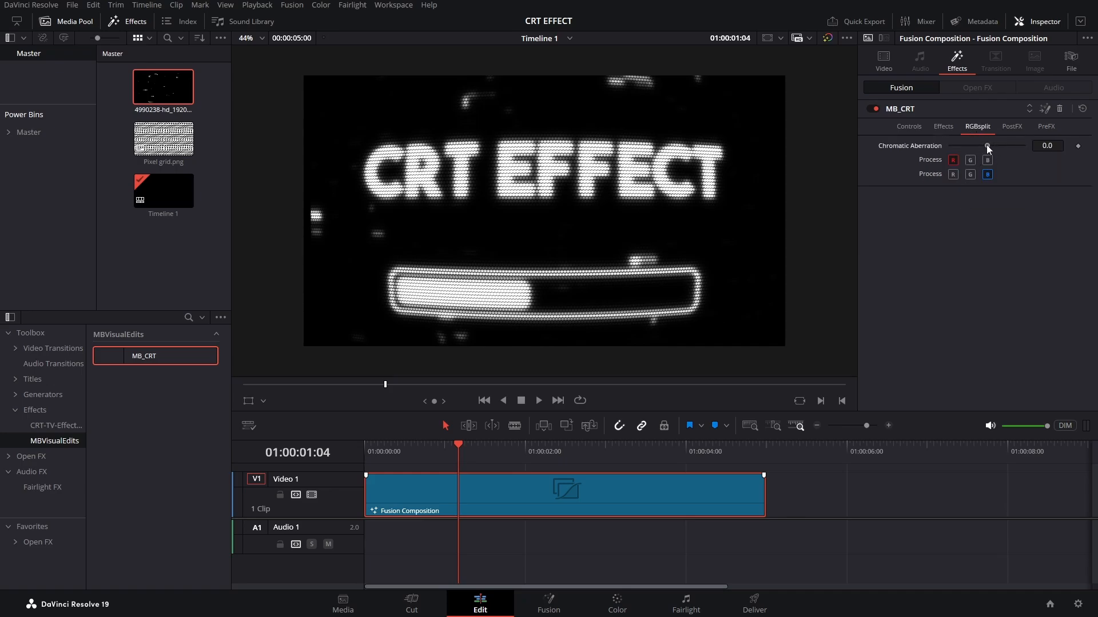
drag(987, 145, 1023, 146)
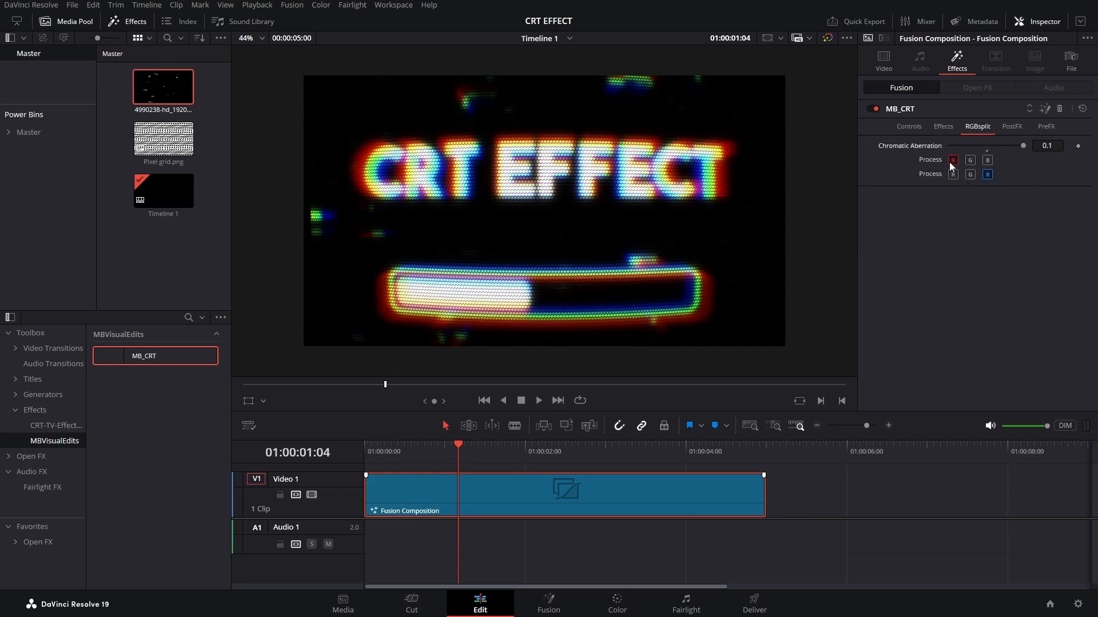
click(970, 159)
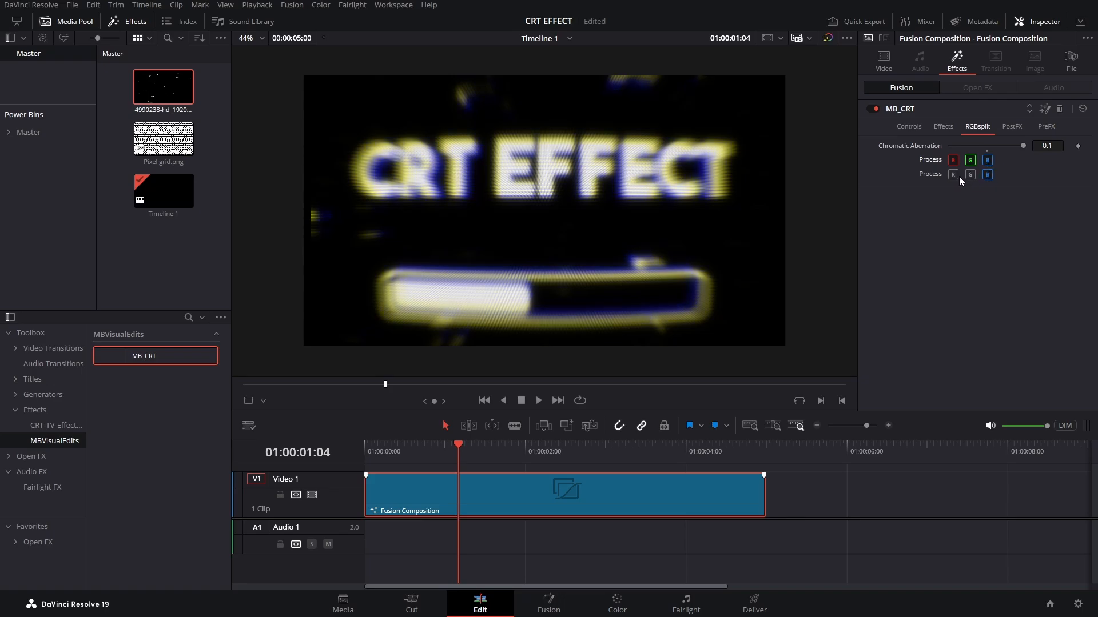
Step: Try the red channel in place of blue for MB_CRT's second Process setting
click(954, 174)
click(970, 174)
click(970, 175)
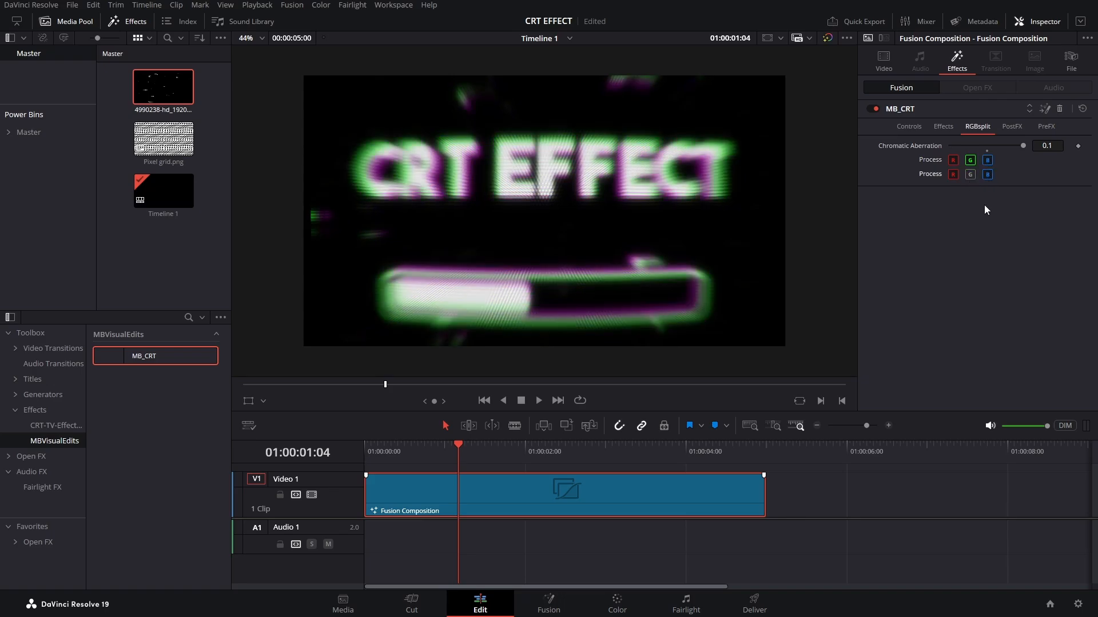
click(986, 174)
Step: Limit MB_CRT's first Process setting to red and the second to blue, and reduce Chromatic Aberration to 0.0316
click(987, 160)
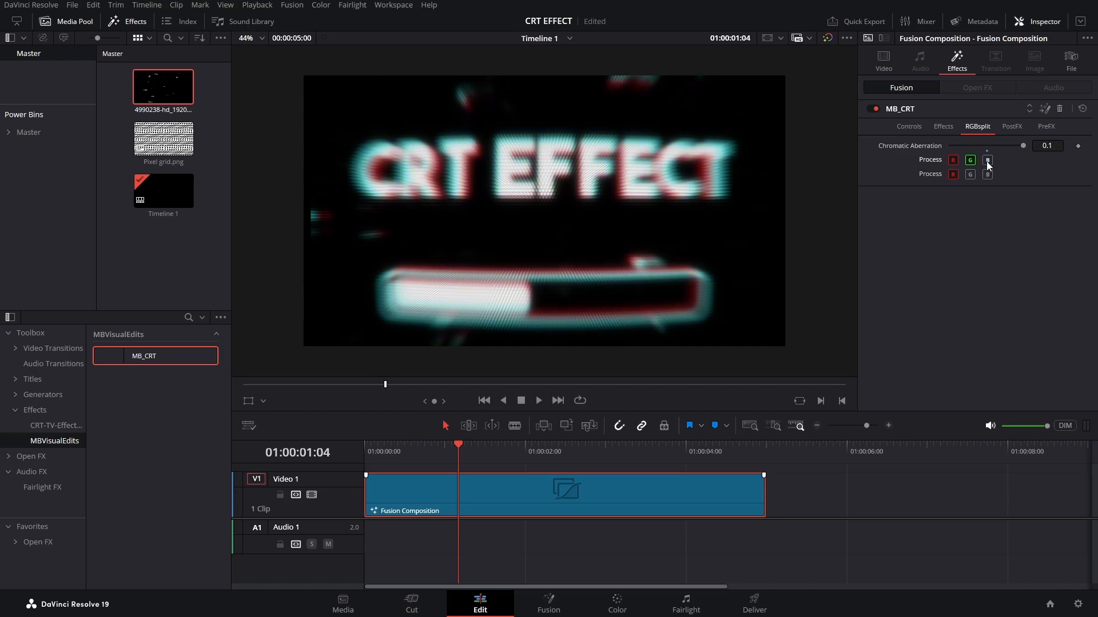
click(953, 160)
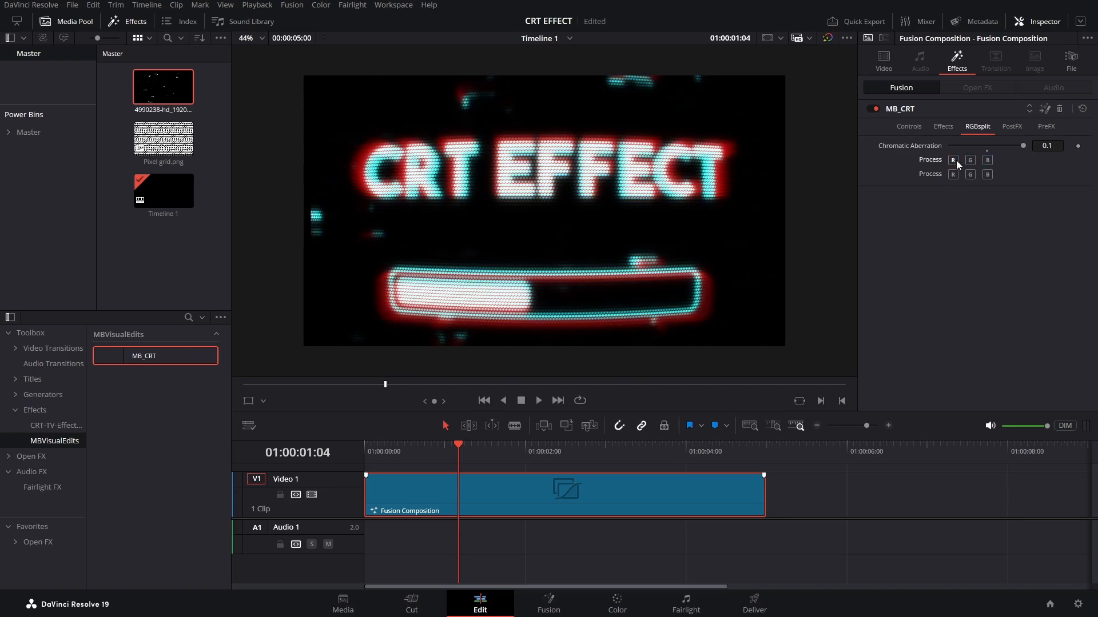
click(969, 161)
click(985, 174)
click(969, 160)
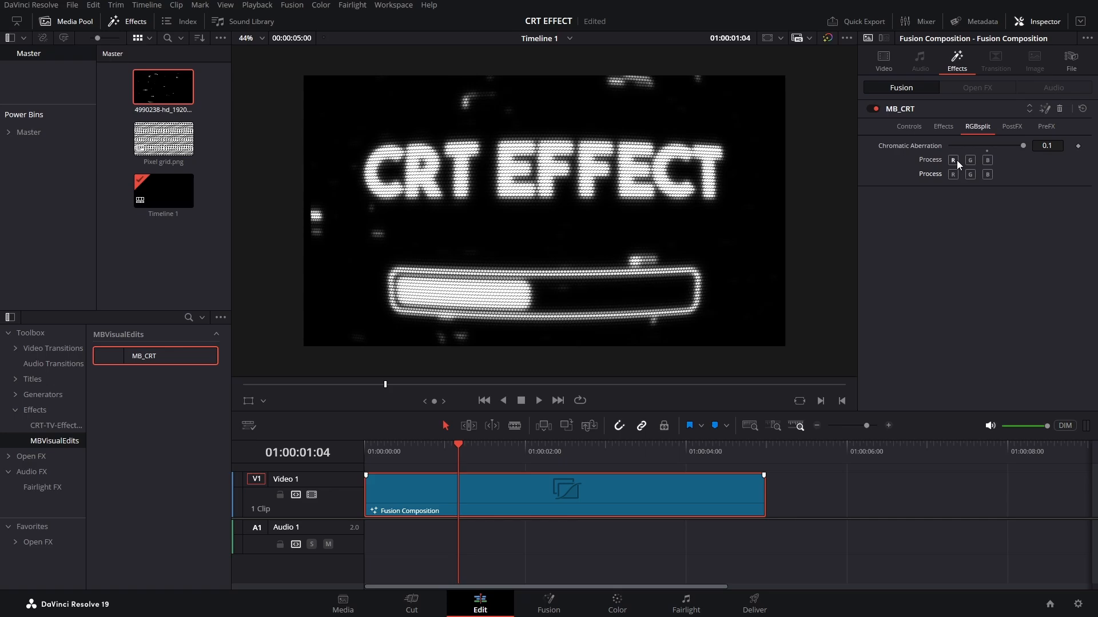
click(955, 160)
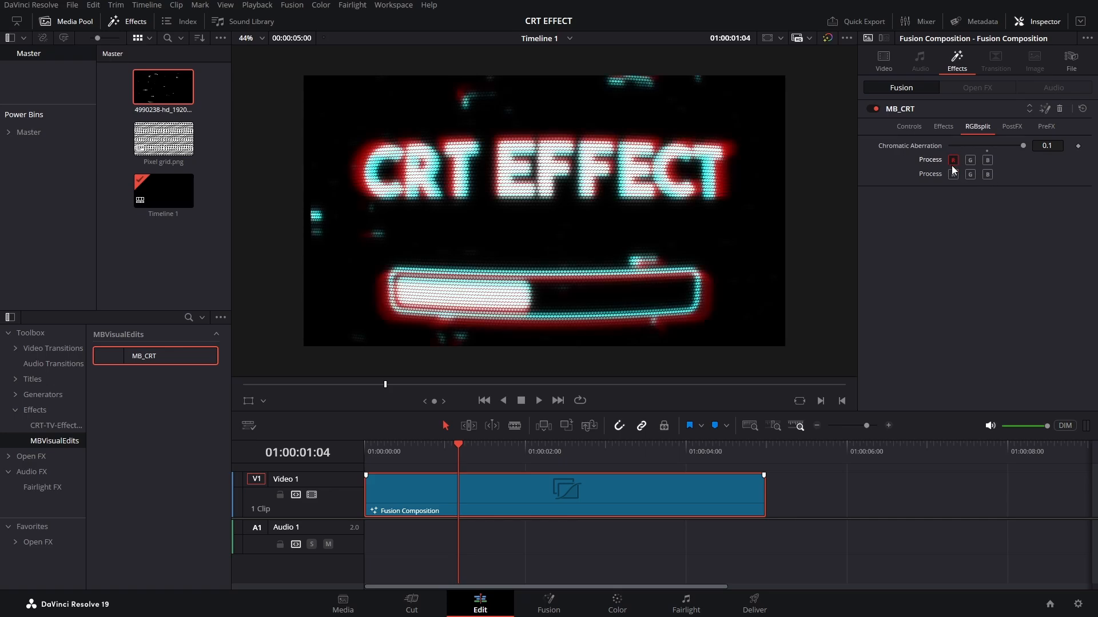
click(989, 174)
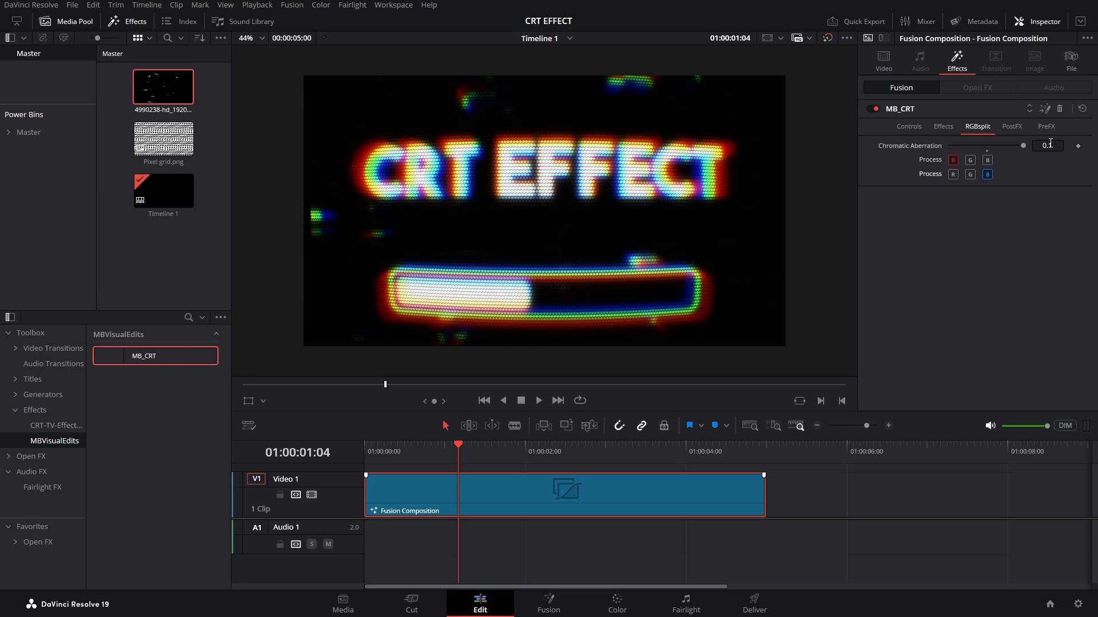
drag(1056, 145, 1022, 145)
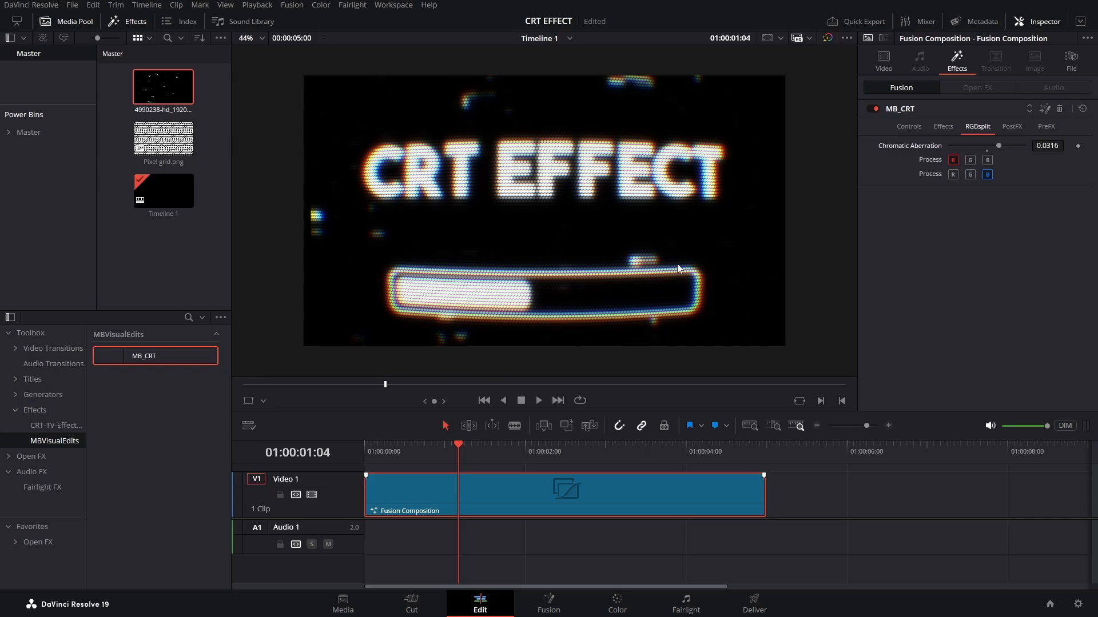
Step: Set MB_CRT's Waviness Scale to 100, Strength to 0.6 and Speed to 1.0, and play the timeline to preview it
click(944, 127)
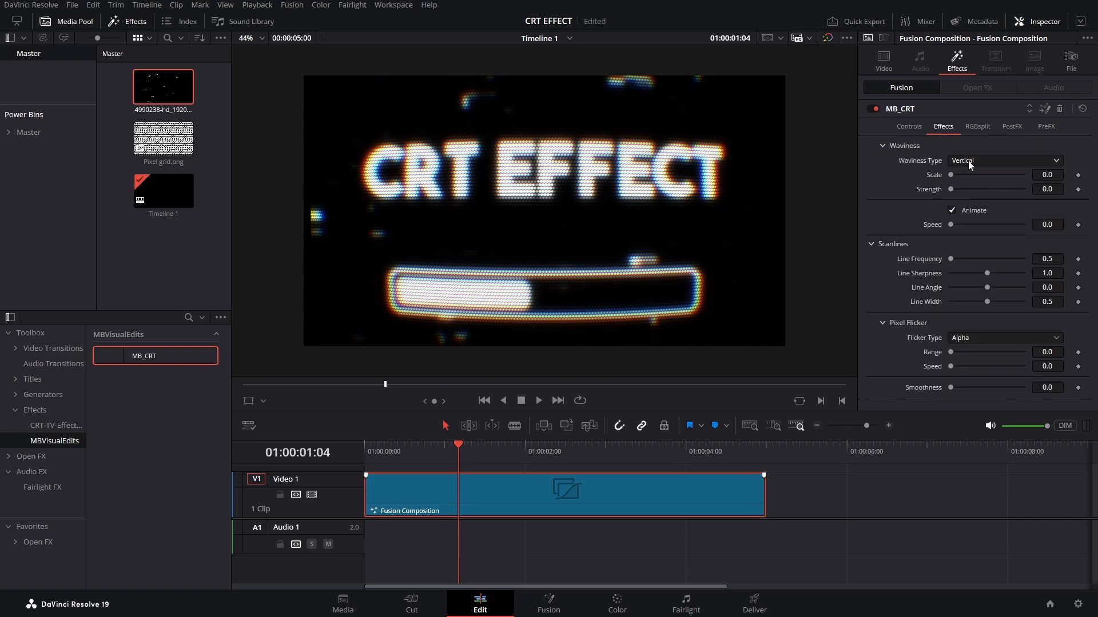
drag(950, 173, 1059, 187)
drag(951, 224, 1028, 234)
click(536, 402)
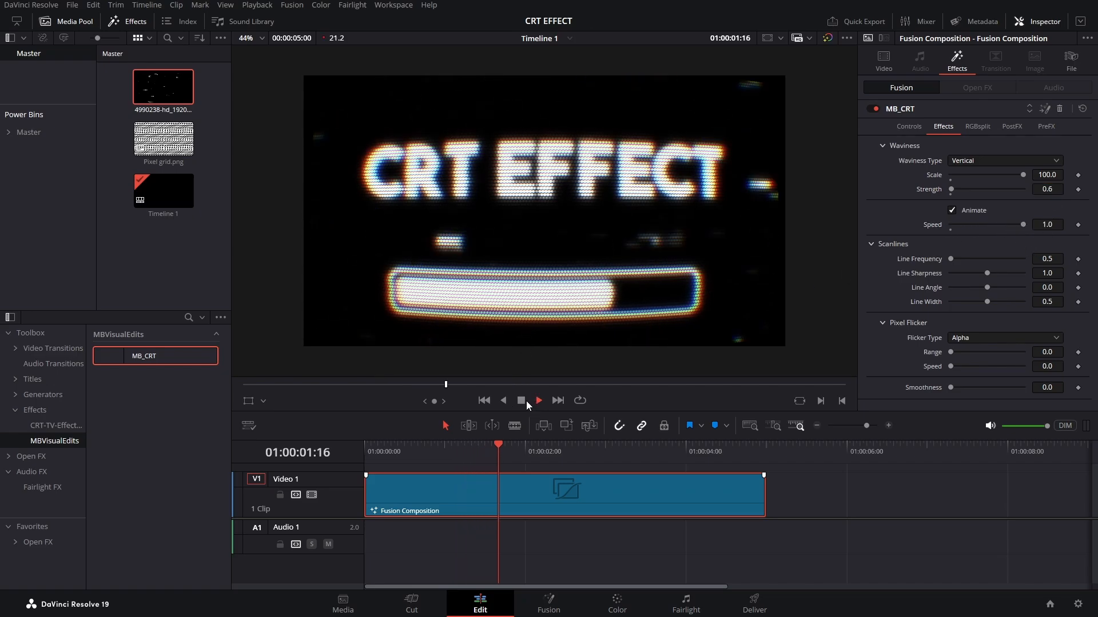
click(524, 403)
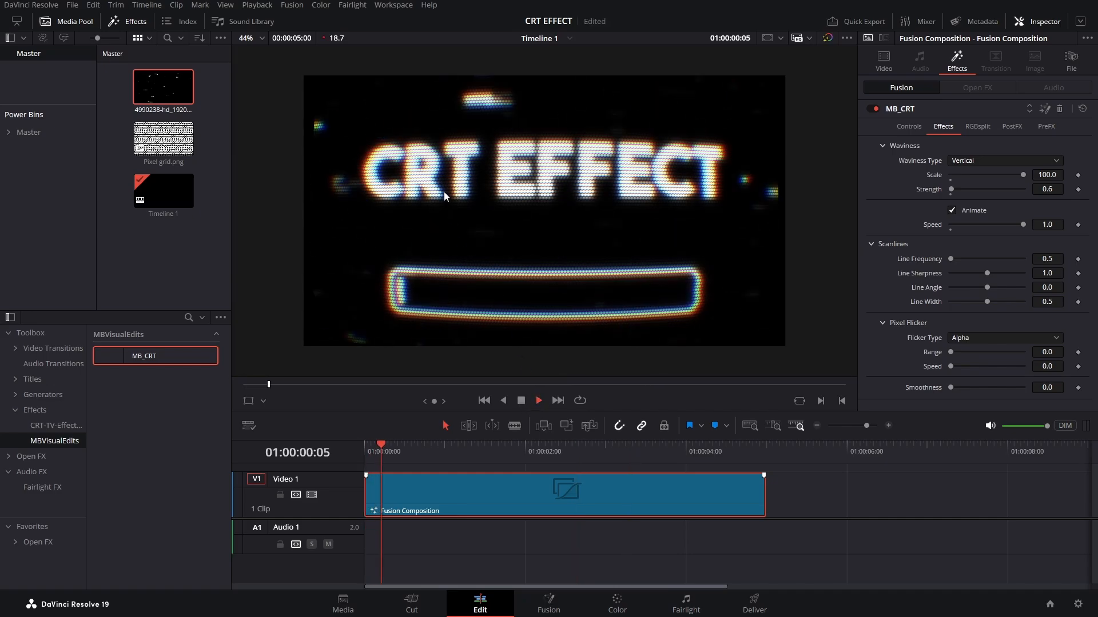
click(521, 401)
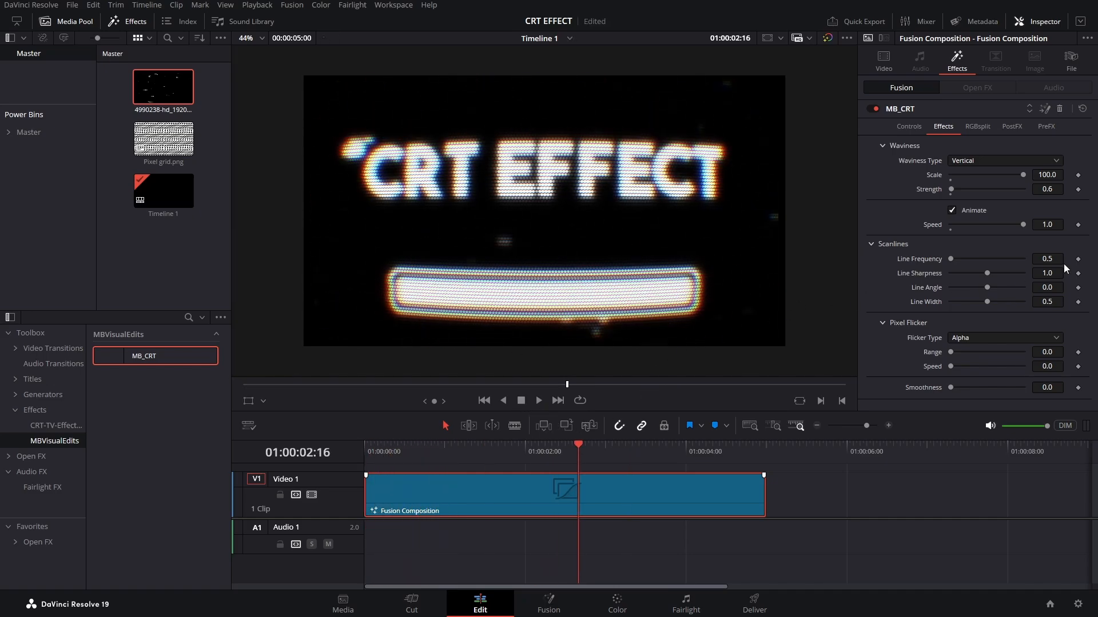
Step: Set the Scanlines' Line Frequency to 20 and Line Angle to 90
drag(951, 259, 1022, 259)
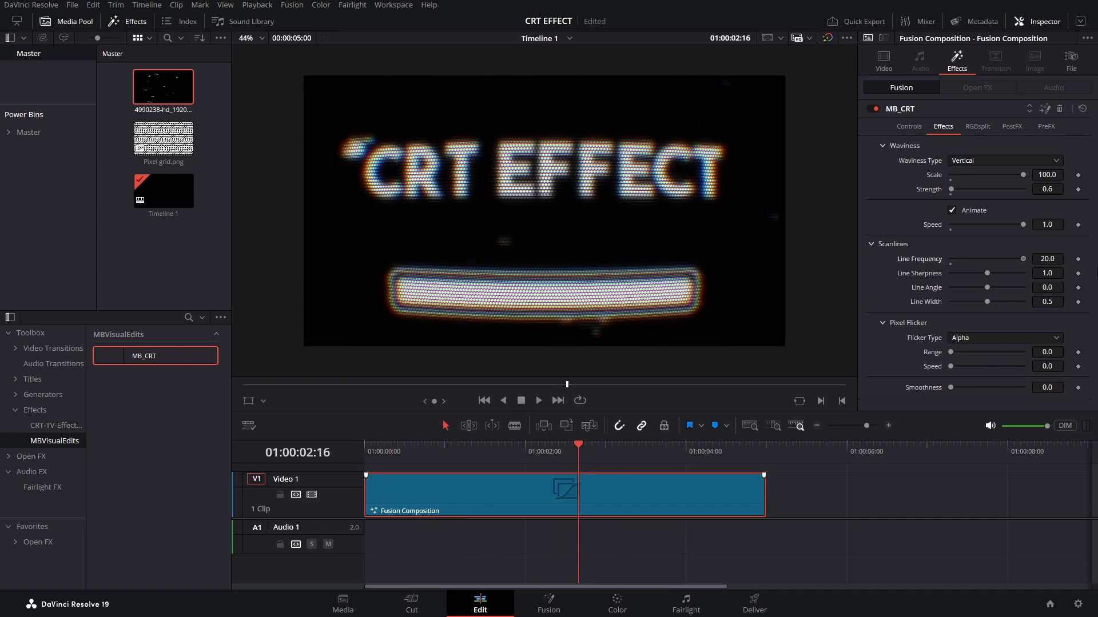
click(1057, 290)
double_click(1057, 290)
text(90)
key(Tab)
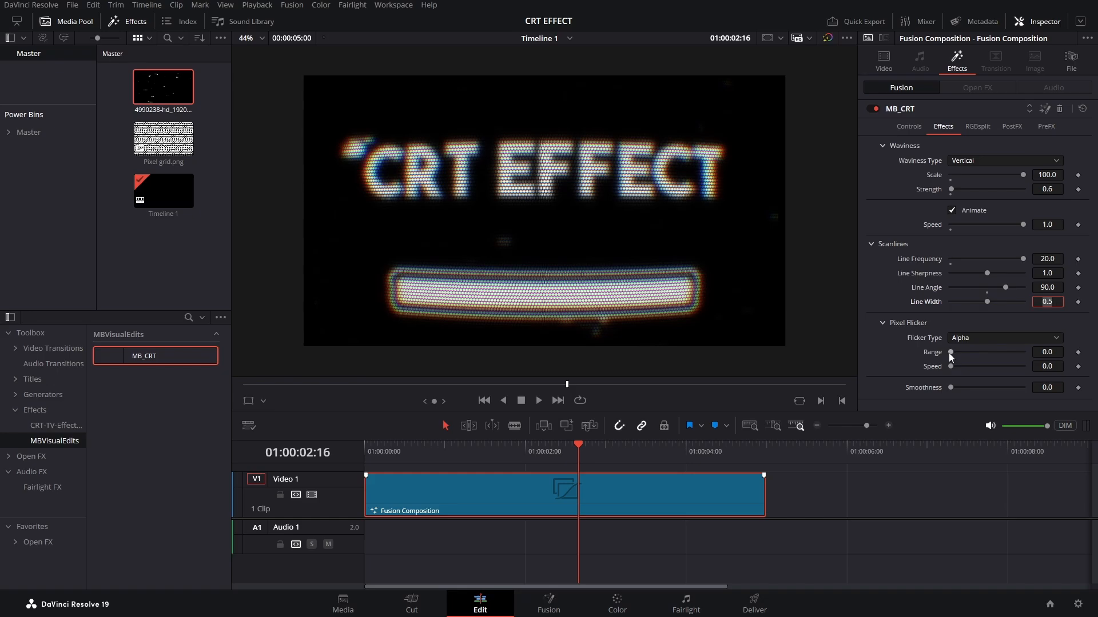
Step: Set Pixel Flicker's Range to 0.213, Speed to 0.083 and Smoothness to 1.0, and lower the Scanlines' Line Frequency to 14.78
drag(950, 355, 983, 391)
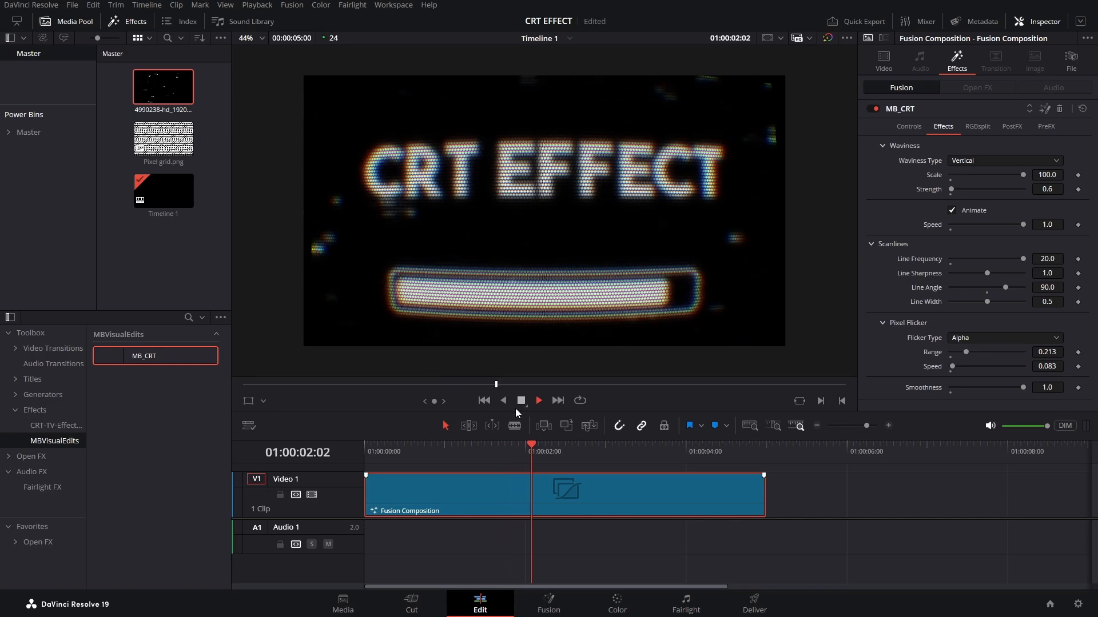
click(521, 401)
drag(1023, 259, 1004, 259)
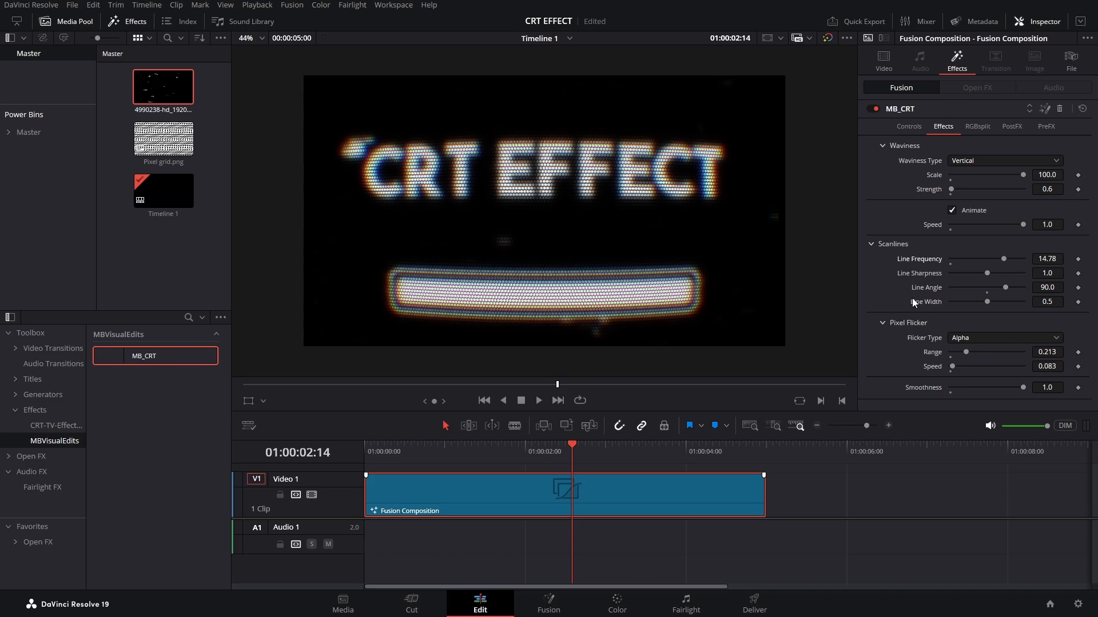
Step: Test and reset Pixel Angle and Pixel Aspect, and set MB_CRT's Pixel Size to 0.437 and Pixel Blur Size to 2.0
click(909, 127)
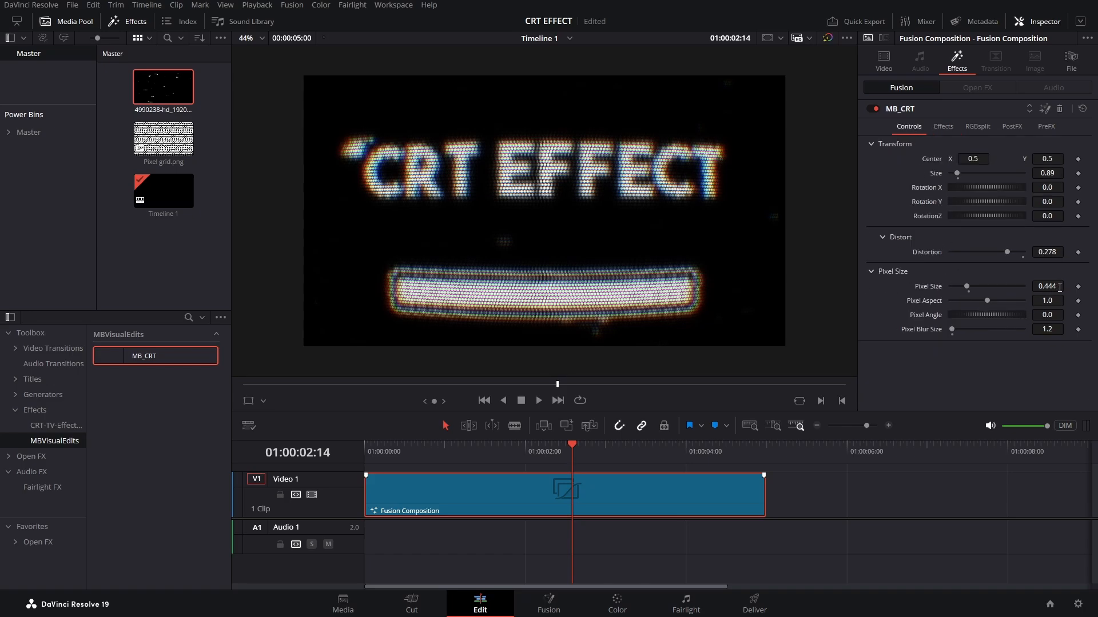
drag(1060, 288, 1026, 287)
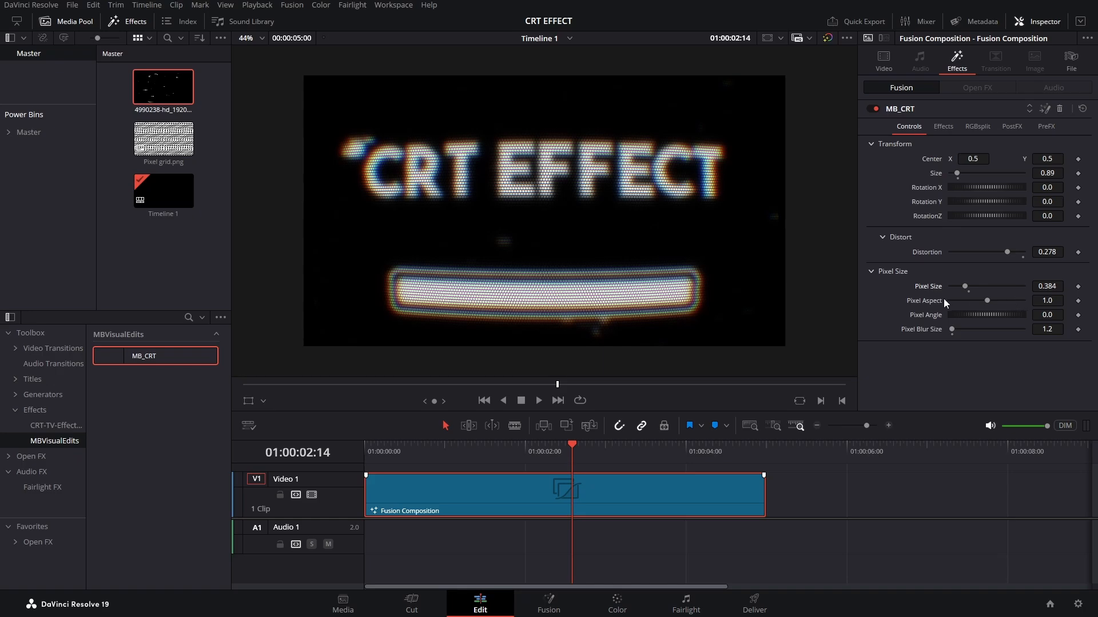
drag(1046, 319, 1023, 329)
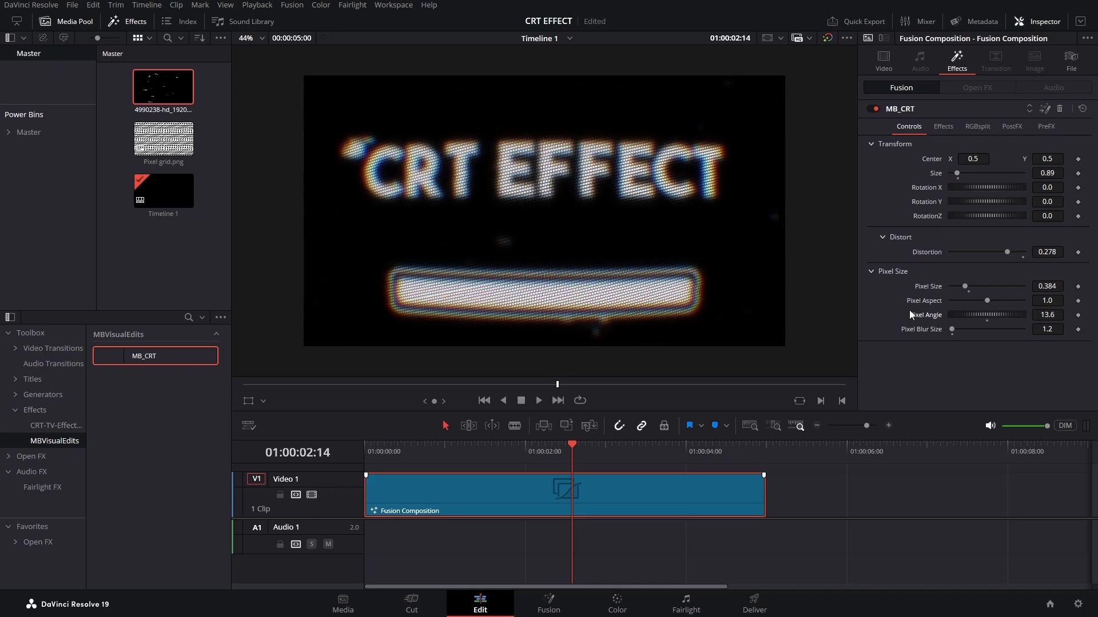
double_click(927, 317)
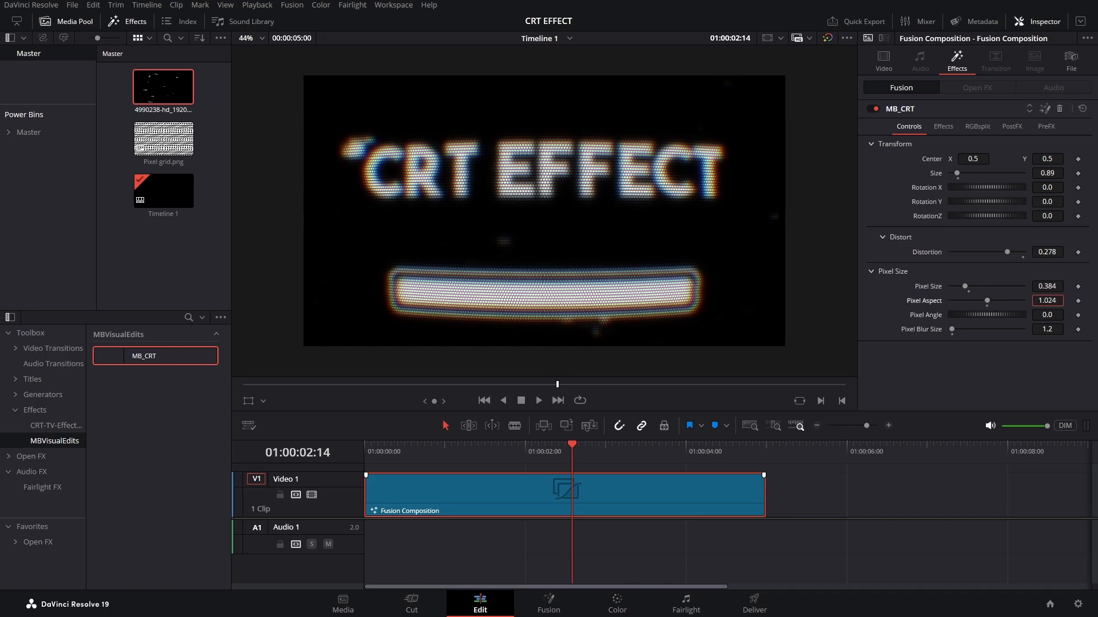
mouse_move(1049, 303)
mouse_down()
mouse_move(1069, 301)
mouse_move(1049, 303)
mouse_up()
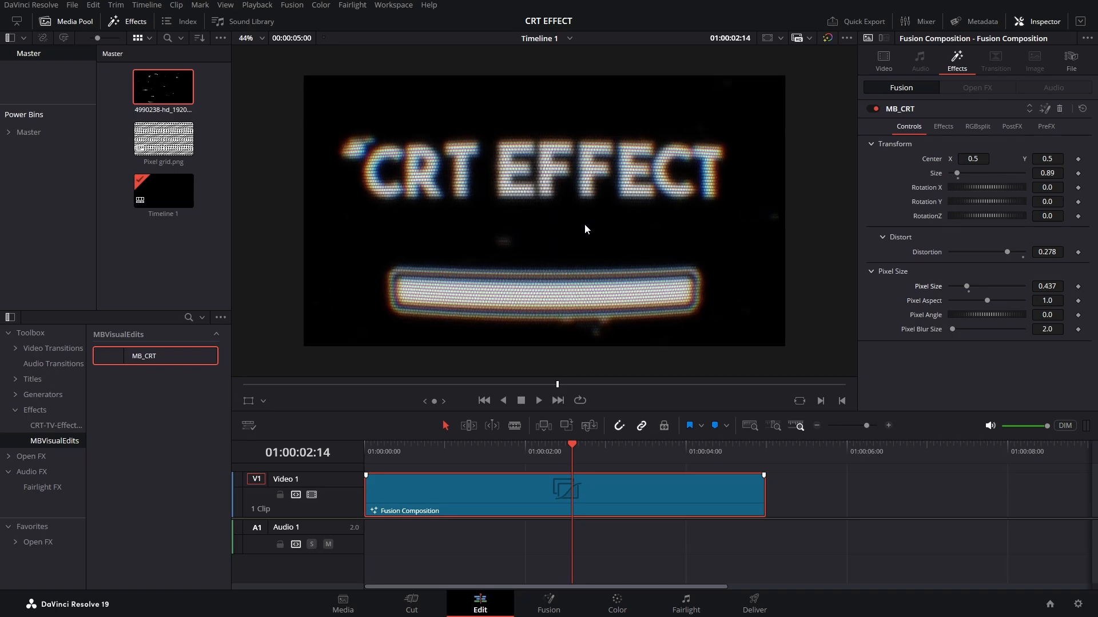
Step: Raise MB_CRT's Post Glow Gain to 0.835 and set its Post Glow Opacity to 0.5
click(1019, 132)
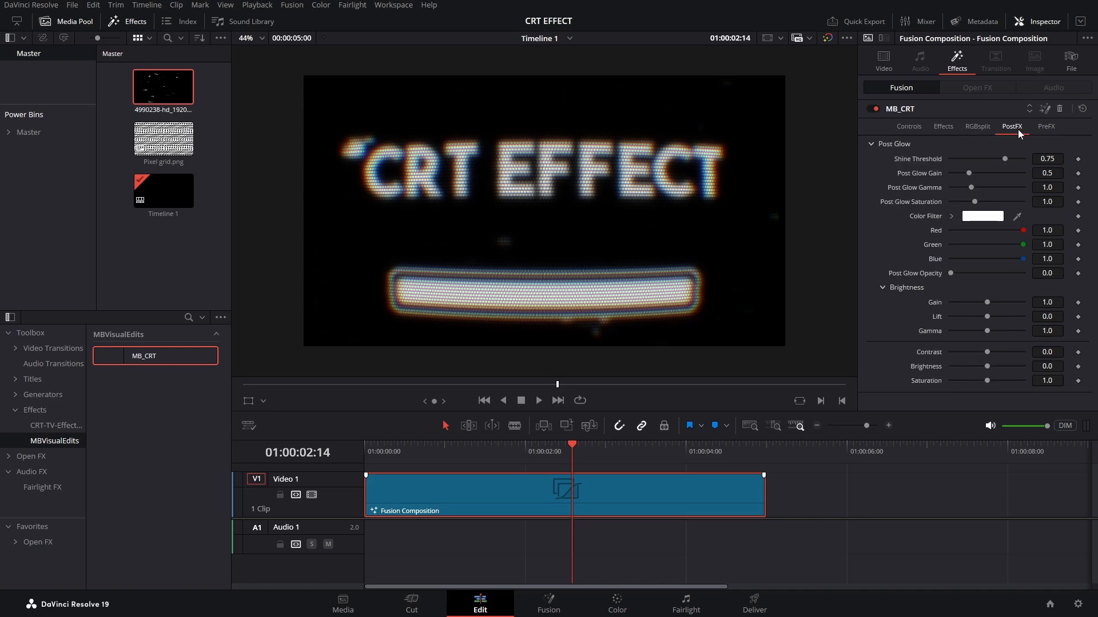
click(981, 172)
drag(952, 277, 980, 277)
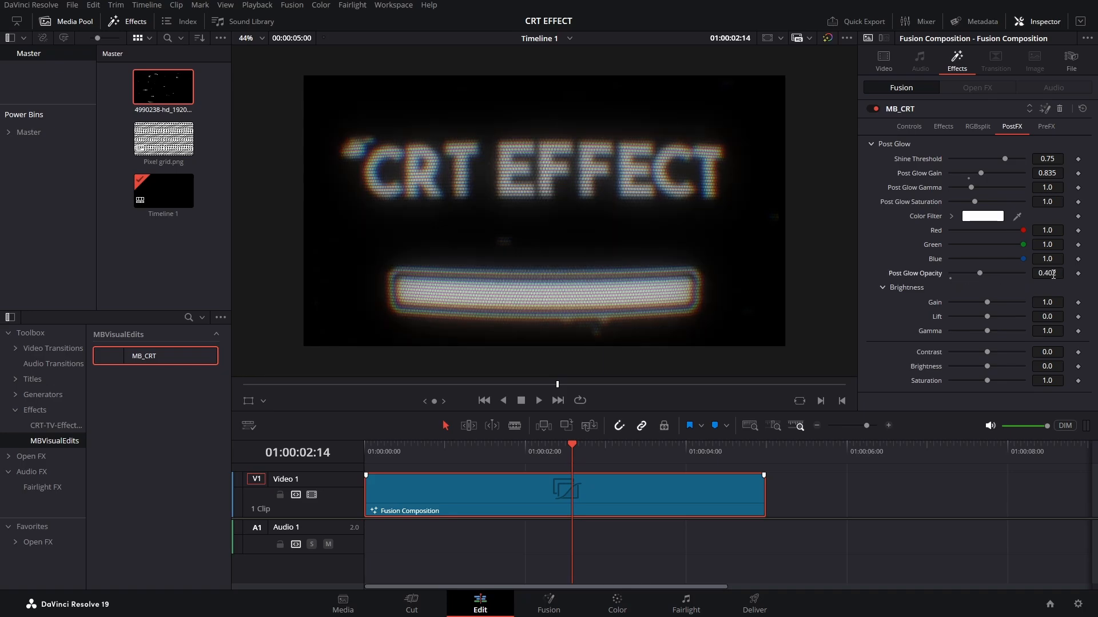
click(1052, 273)
key(BackSpace)
key(BackSpace)
key(BackSpace)
key(BackSpace)
text(.5)
key(Return)
Step: Change the Post Glow's Color Filter to the cyan #3defff
click(982, 216)
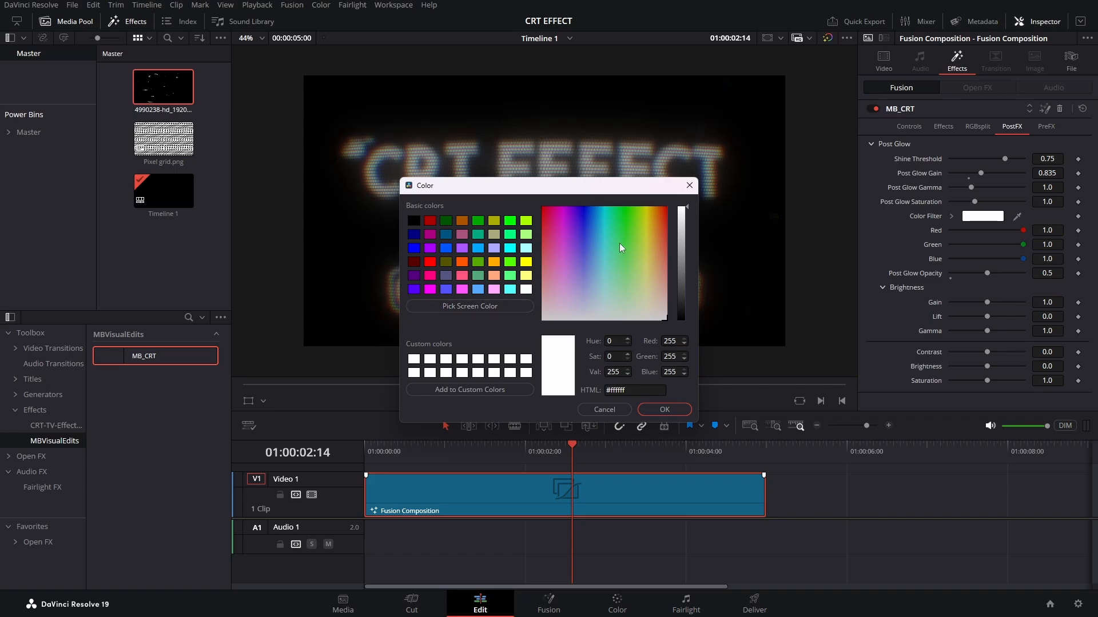
click(603, 247)
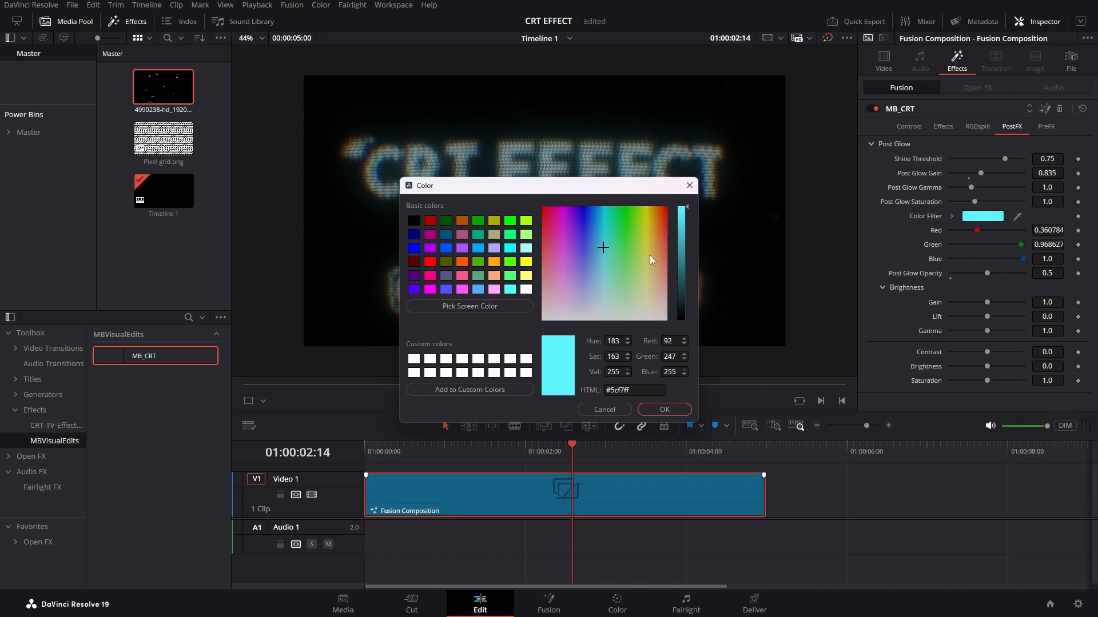
click(602, 234)
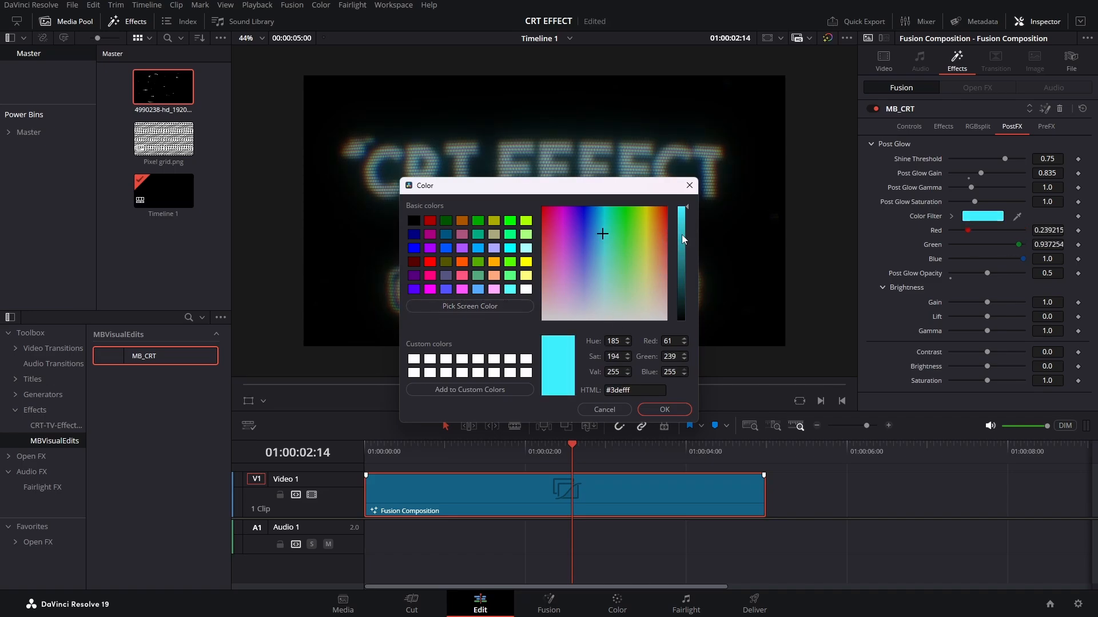
drag(681, 235, 682, 204)
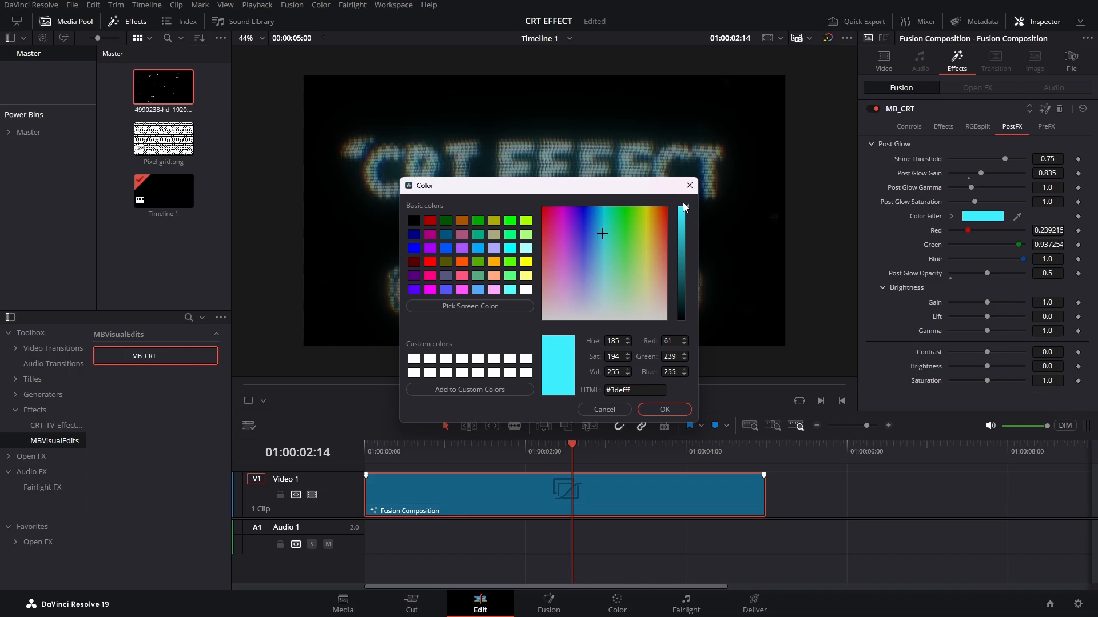
click(669, 408)
Step: Set Post Glow Gamma to 1.391, return Post Glow Gain to 0.5, and raise the Brightness group's Gain to 1.51
drag(971, 187, 1005, 166)
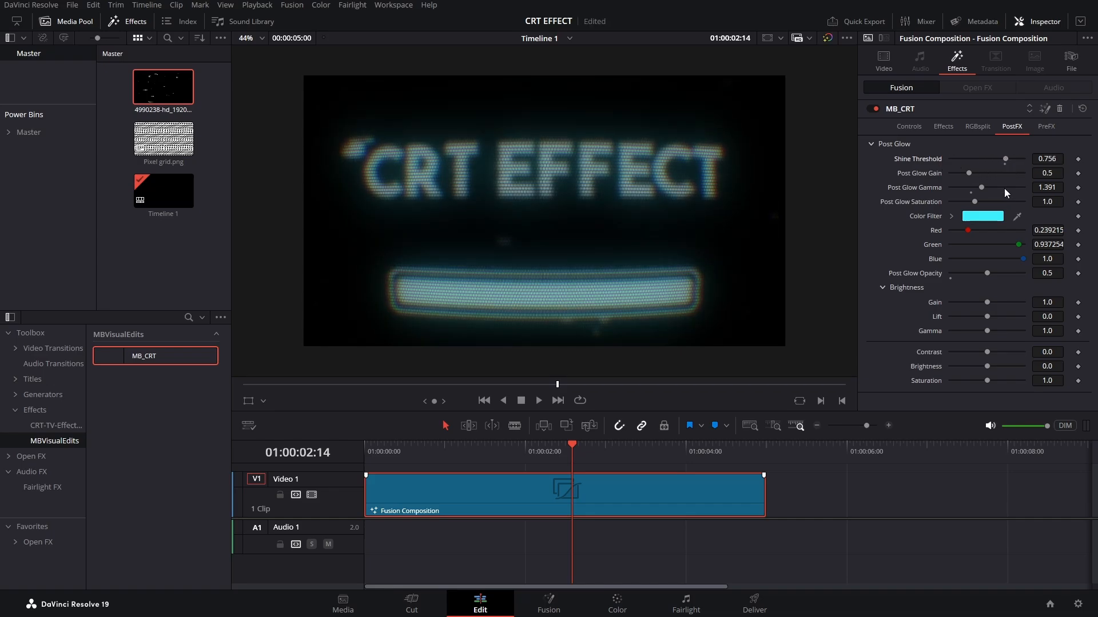
click(1004, 164)
drag(987, 302, 992, 302)
drag(987, 353, 989, 353)
click(987, 359)
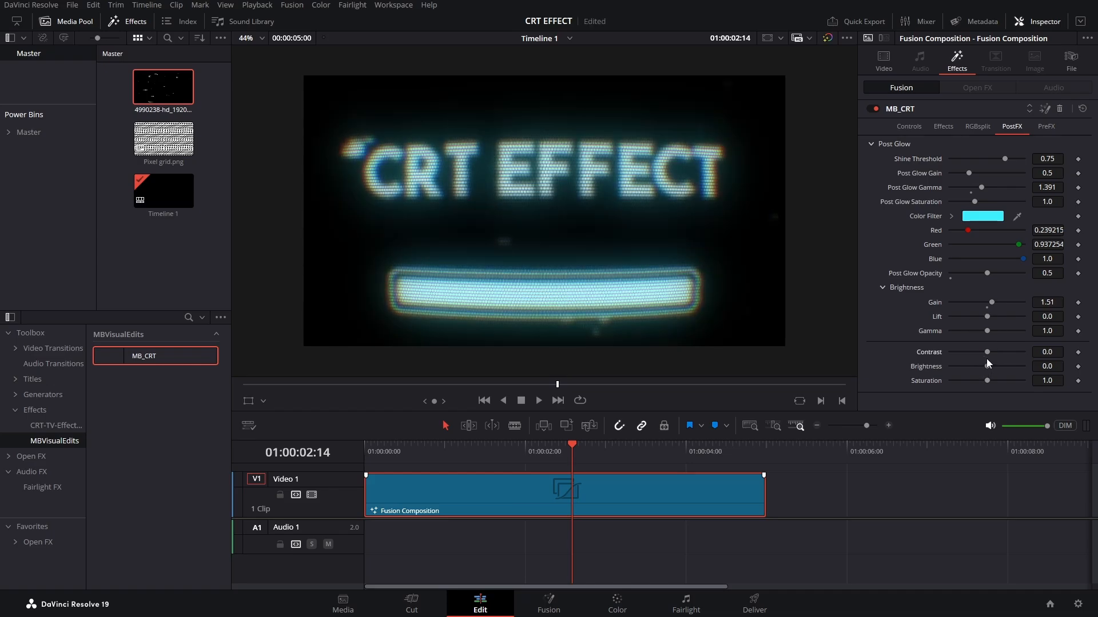
drag(993, 304, 994, 304)
scroll(753, 306, down, 1)
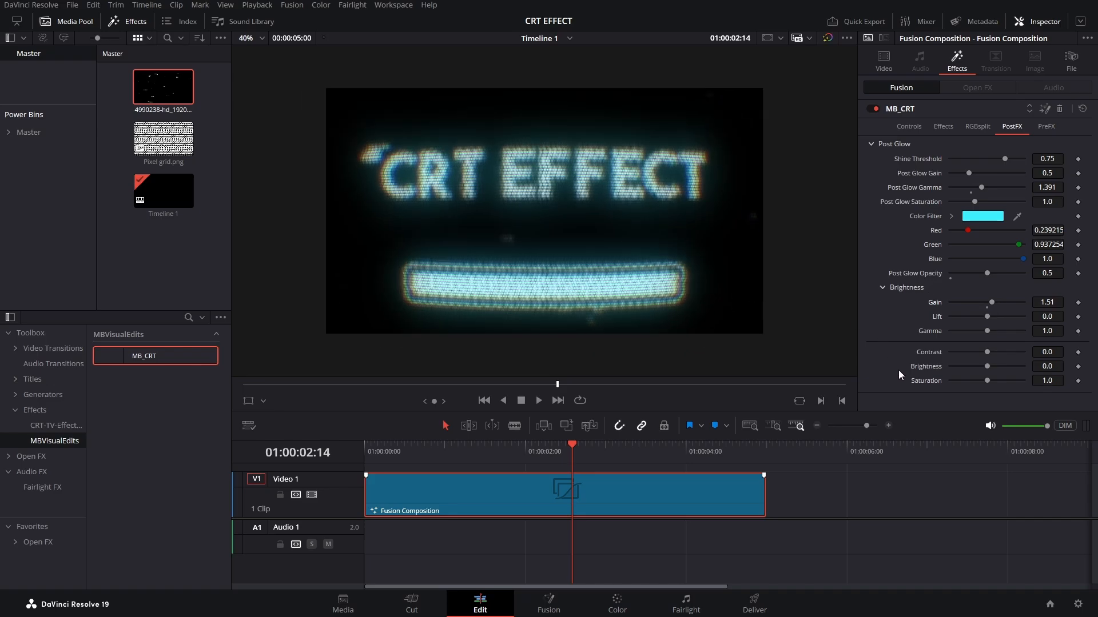